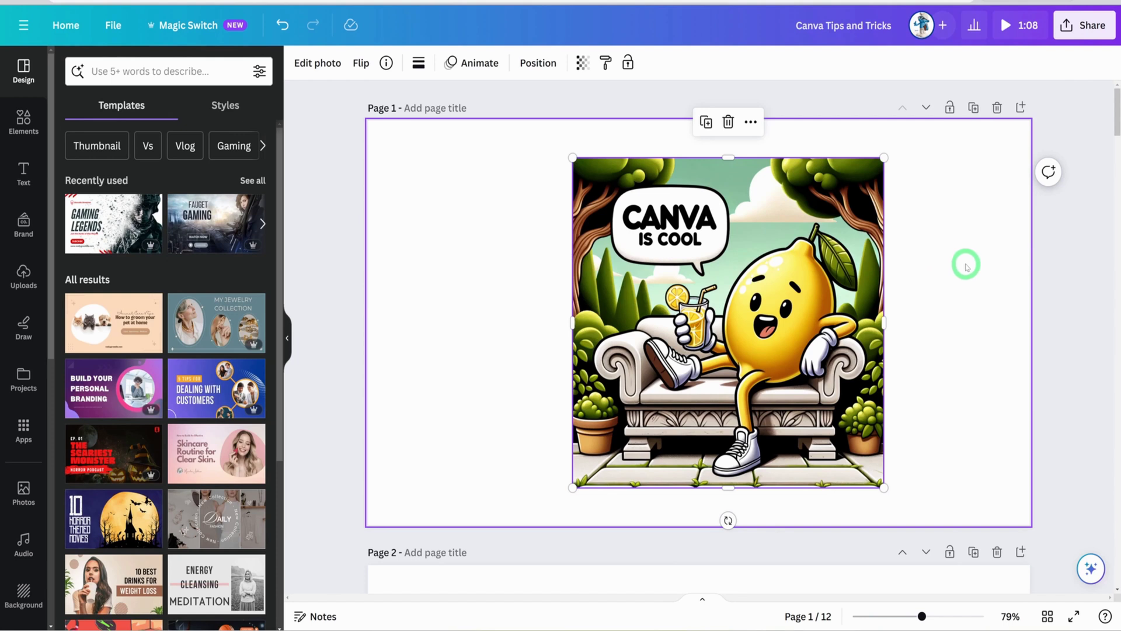
- Open Magic Expand for the lemon image on page 1
{"action": "left_click", "coordinate": [963, 266]}
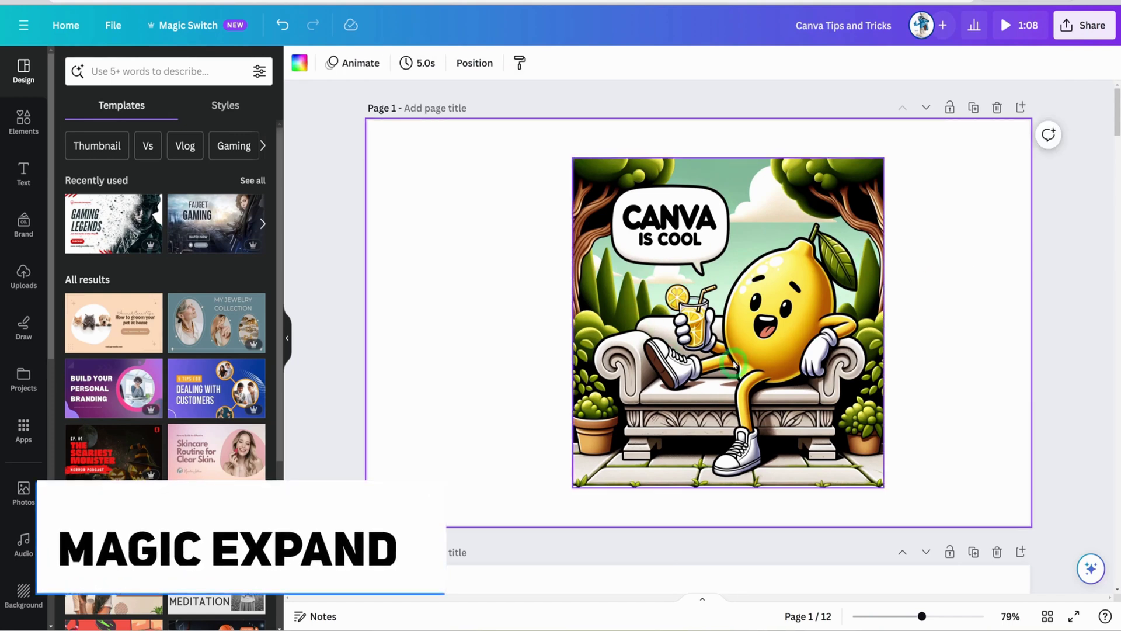
{"action": "mouse_move", "coordinate": [742, 327]}
{"action": "left_mouse_down"}
{"action": "mouse_move", "coordinate": [722, 327]}
{"action": "mouse_move", "coordinate": [756, 330]}
{"action": "left_mouse_up"}
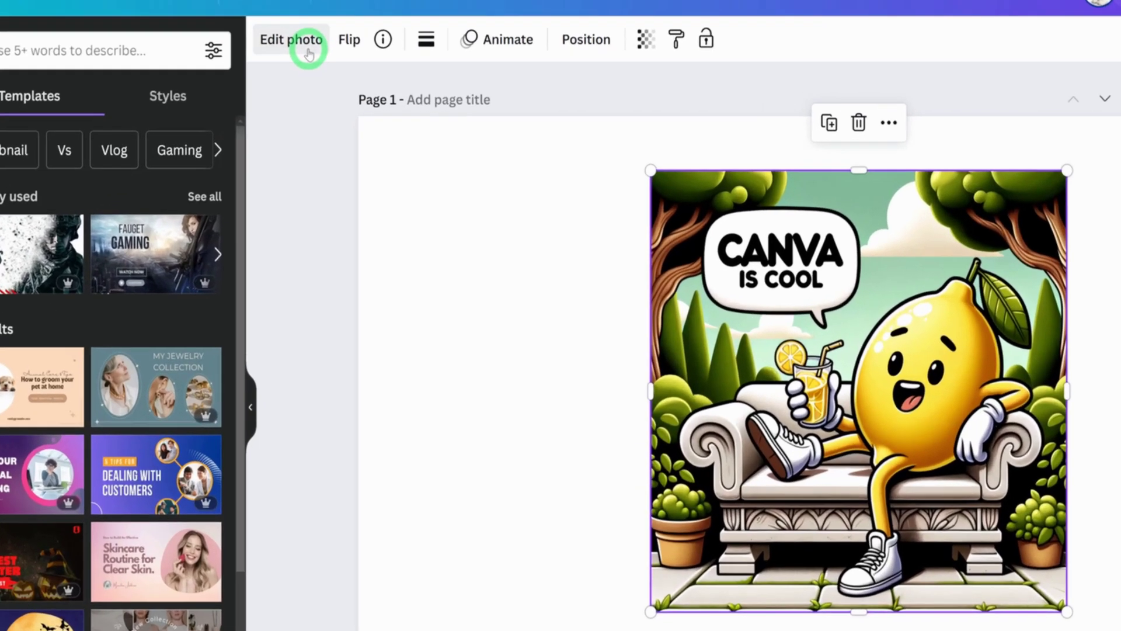
{"action": "left_click", "coordinate": [308, 50]}
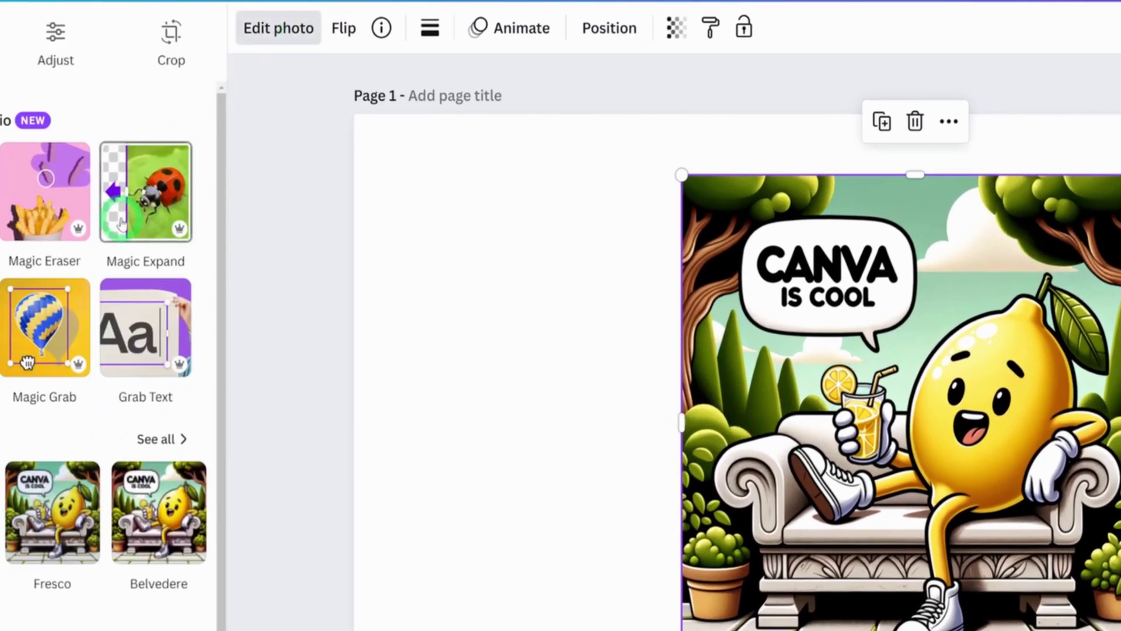
{"action": "left_click", "coordinate": [121, 223]}
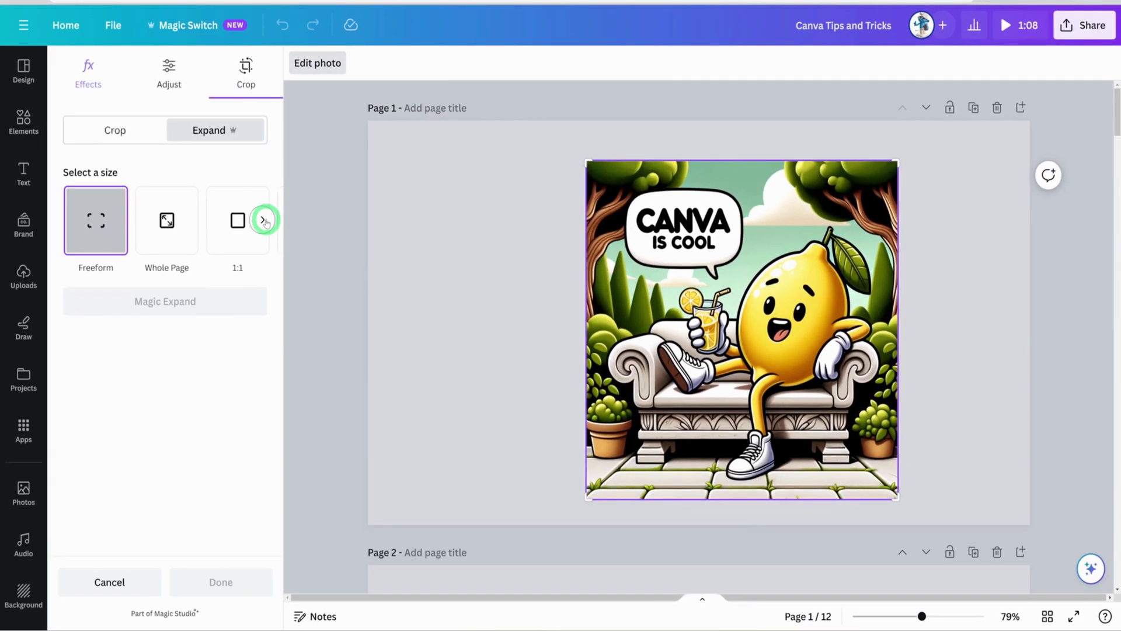
- Extend the image's frame outward on its left side in Freeform size and generate the Magic Expand results
{"action": "left_click", "coordinate": [264, 221]}
{"action": "left_click", "coordinate": [264, 221]}
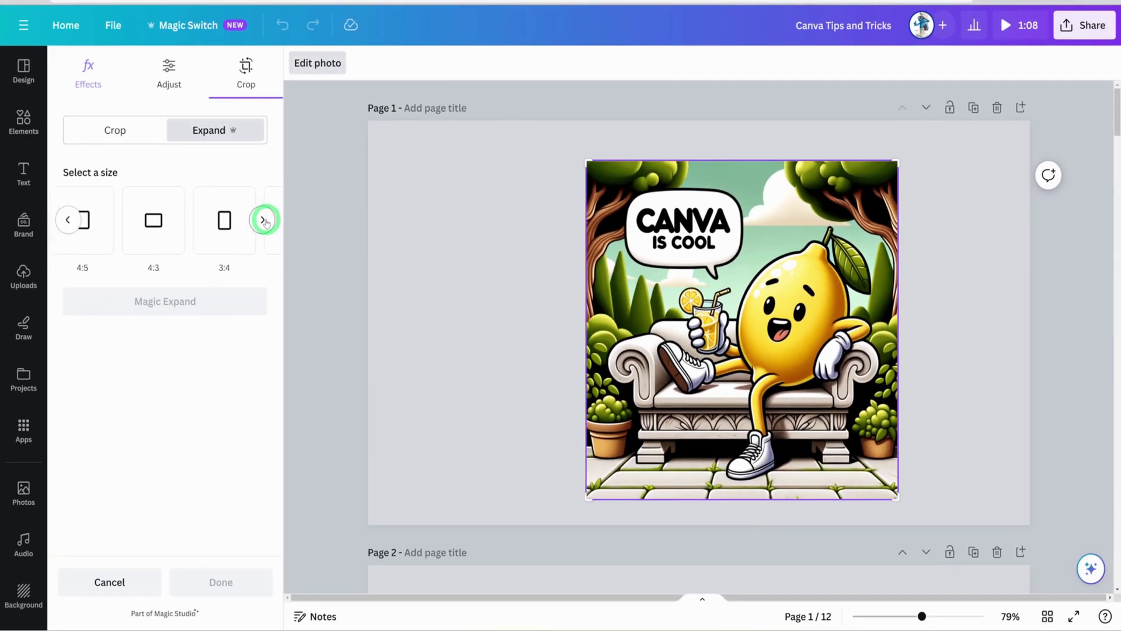
{"action": "left_click", "coordinate": [70, 222]}
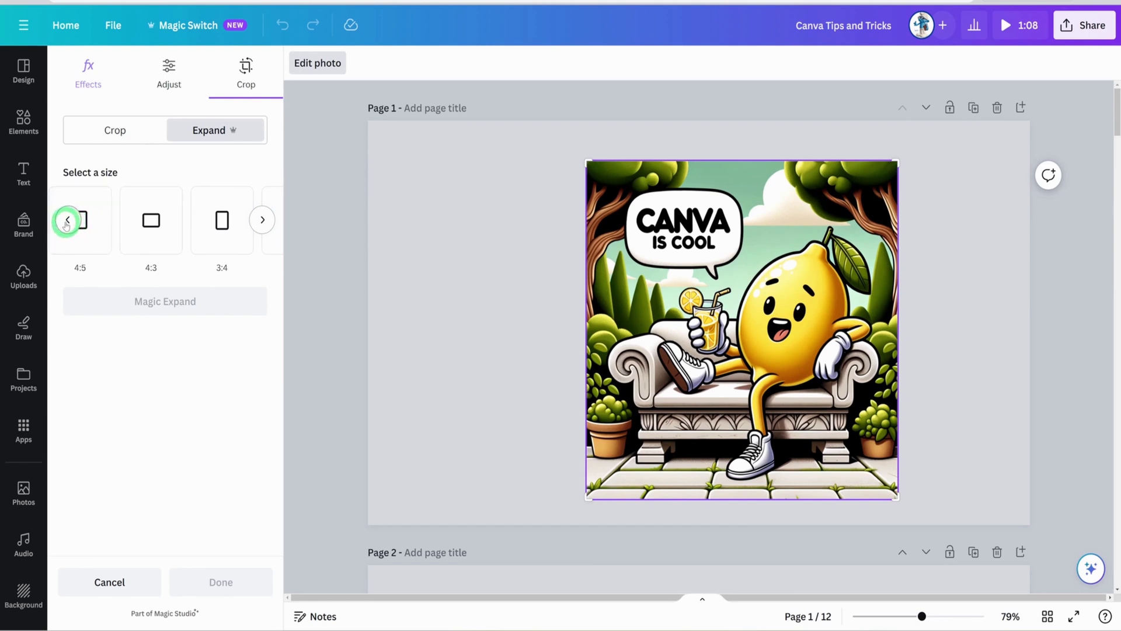
{"action": "left_click", "coordinate": [67, 220]}
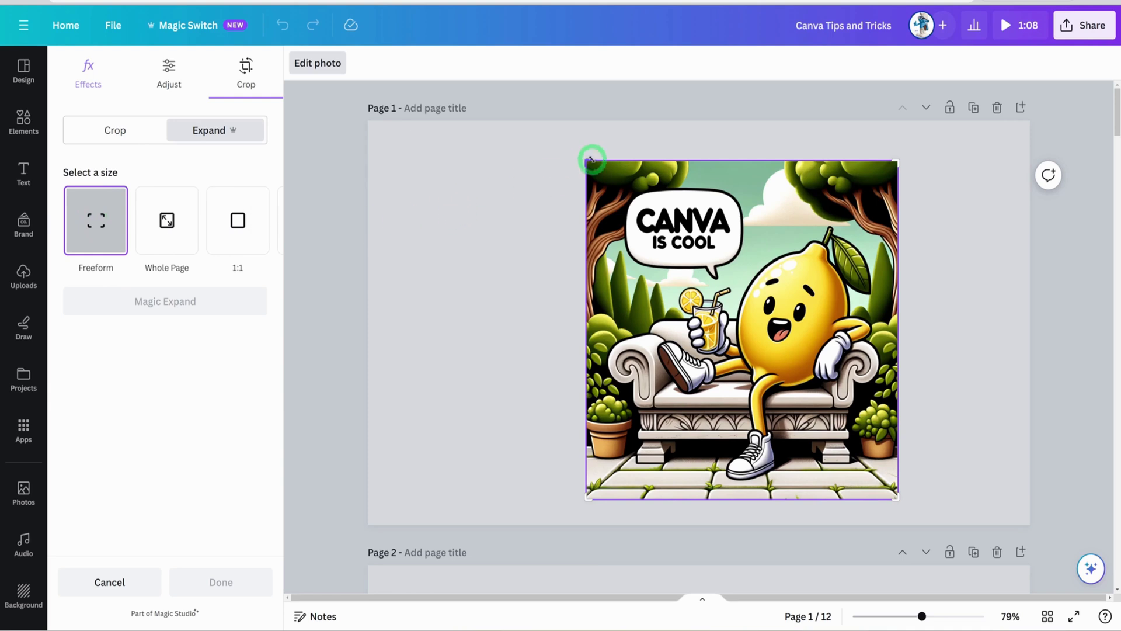
{"action": "left_click_drag", "start_coordinate": [587, 163], "coordinate": [477, 166]}
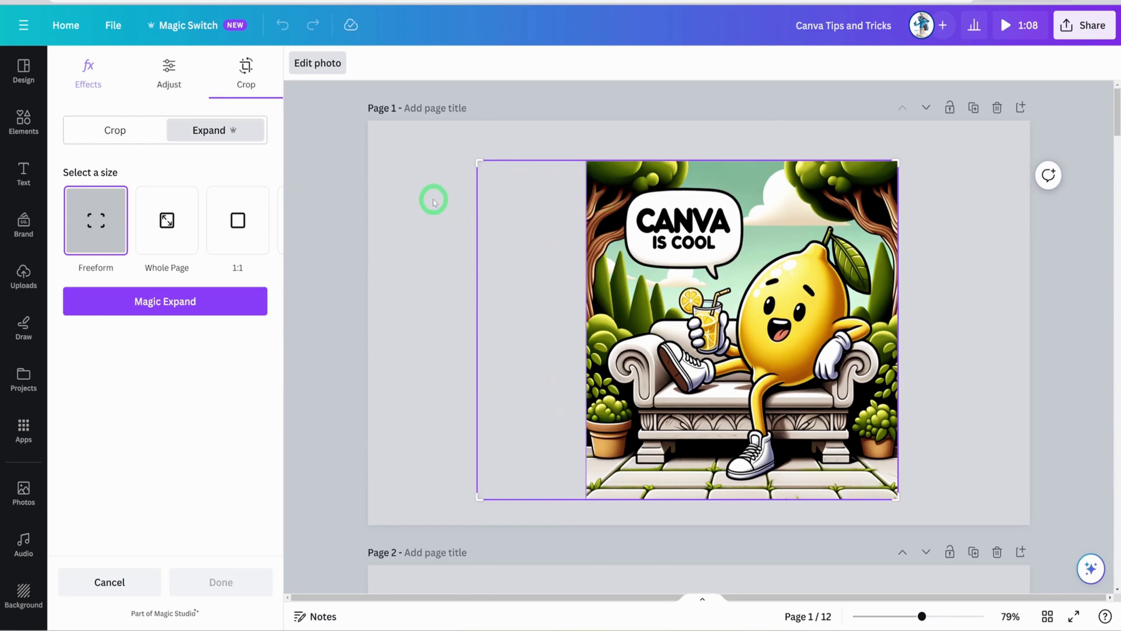
{"action": "left_click", "coordinate": [156, 299]}
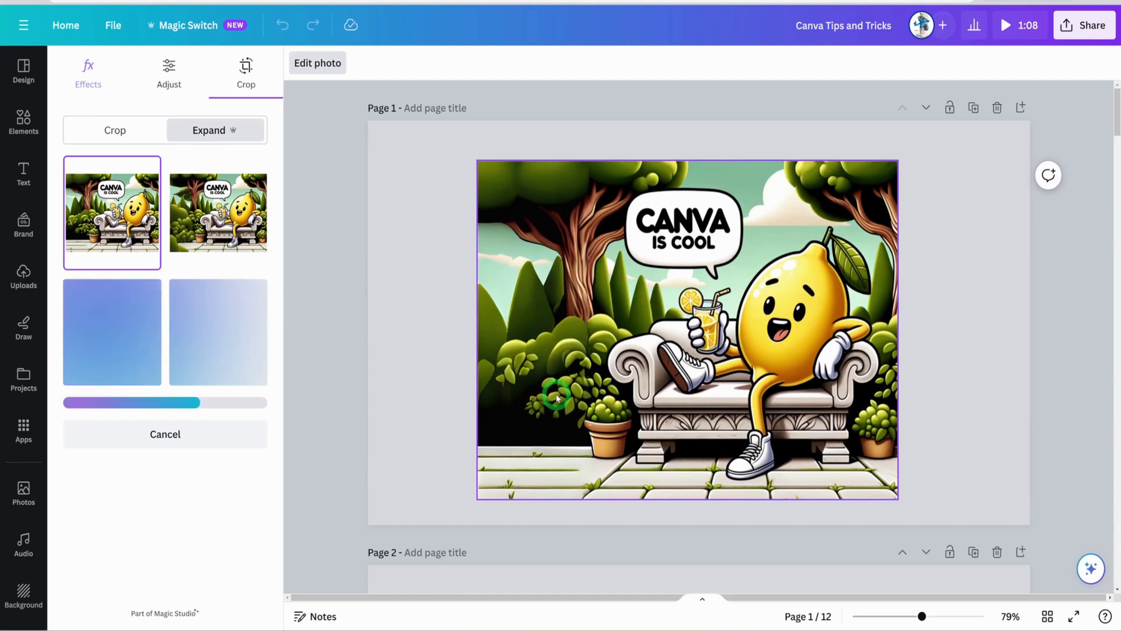
- Compare the generated expansions and apply the first one to the page 1 image
{"action": "left_click", "coordinate": [254, 248]}
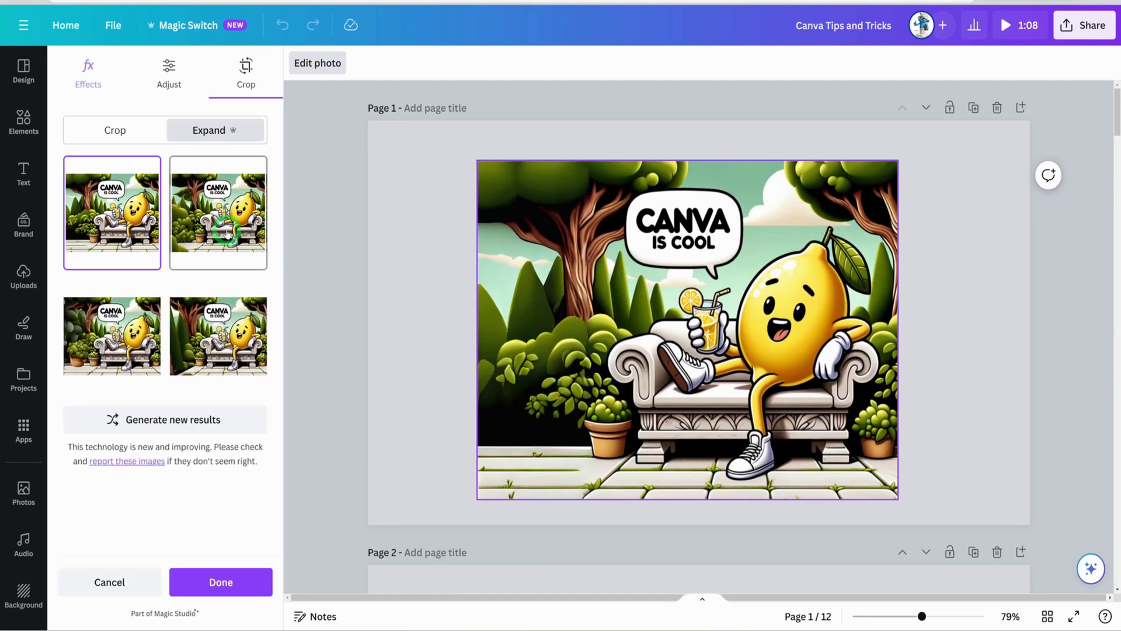
{"action": "left_click", "coordinate": [81, 318]}
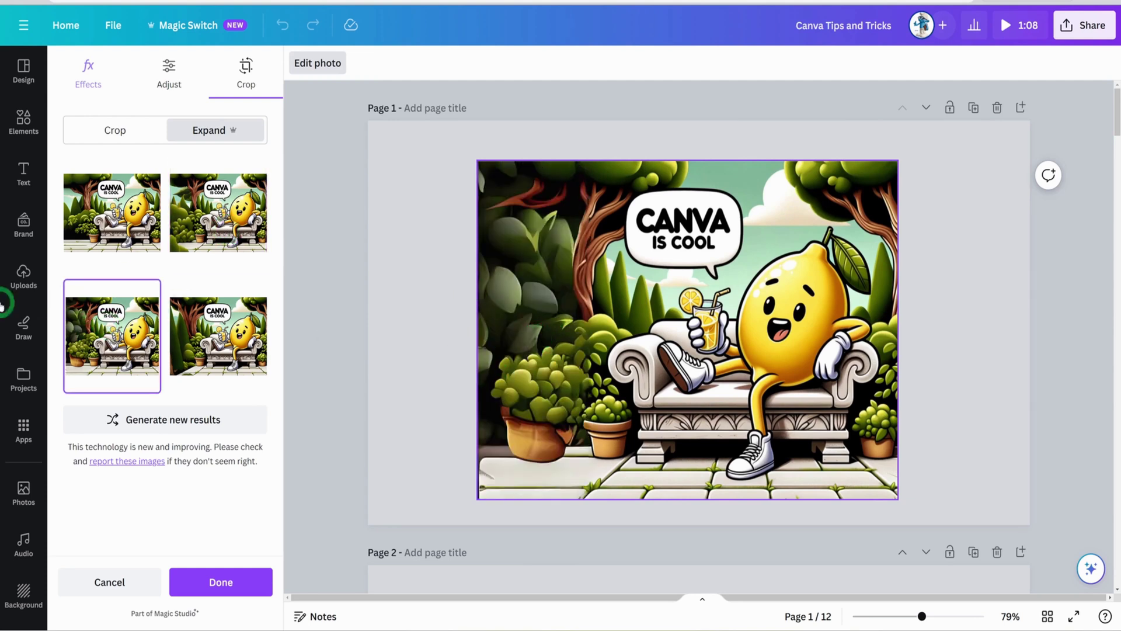
{"action": "left_click", "coordinate": [226, 352]}
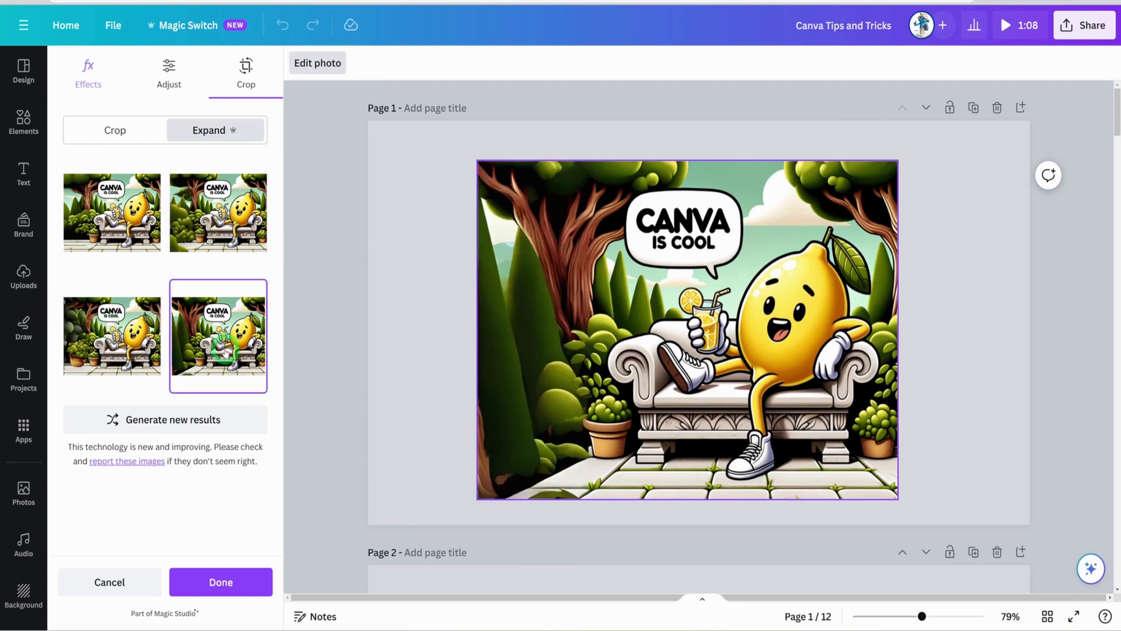
{"action": "left_click", "coordinate": [79, 243]}
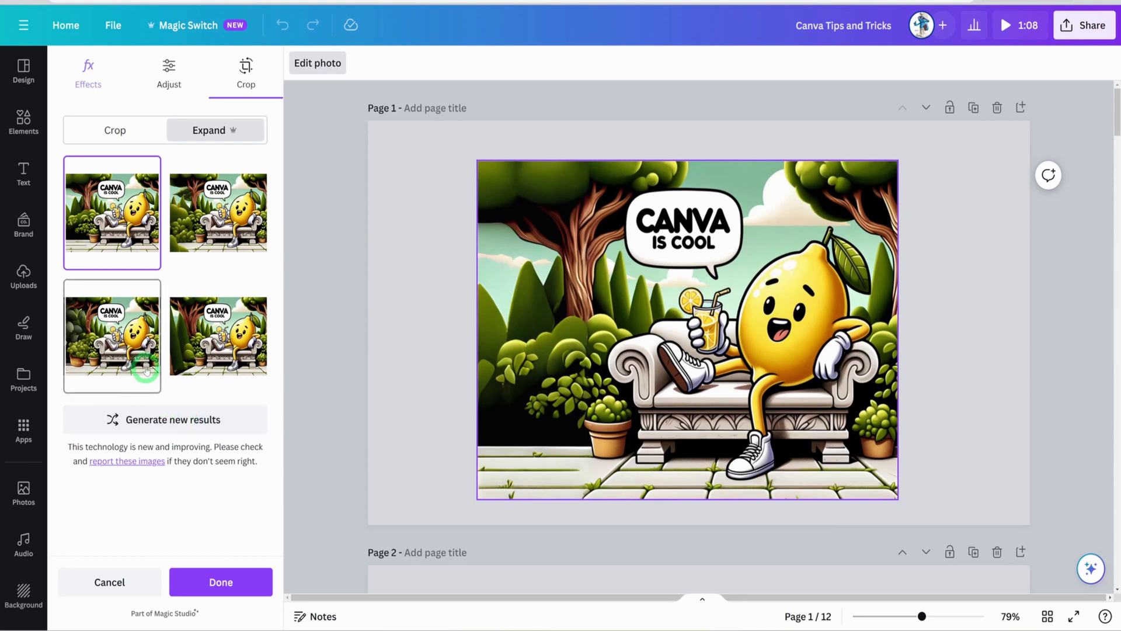
{"action": "left_click", "coordinate": [213, 589]}
{"action": "left_click", "coordinate": [548, 513]}
{"action": "left_click", "coordinate": [878, 462]}
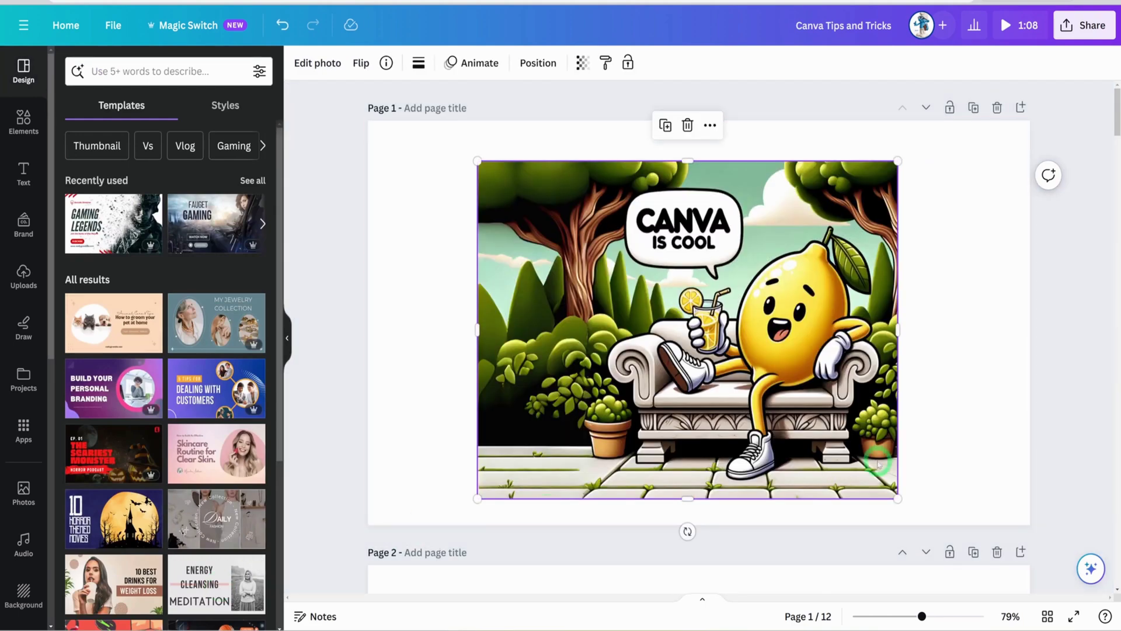
{"action": "left_click", "coordinate": [930, 458]}
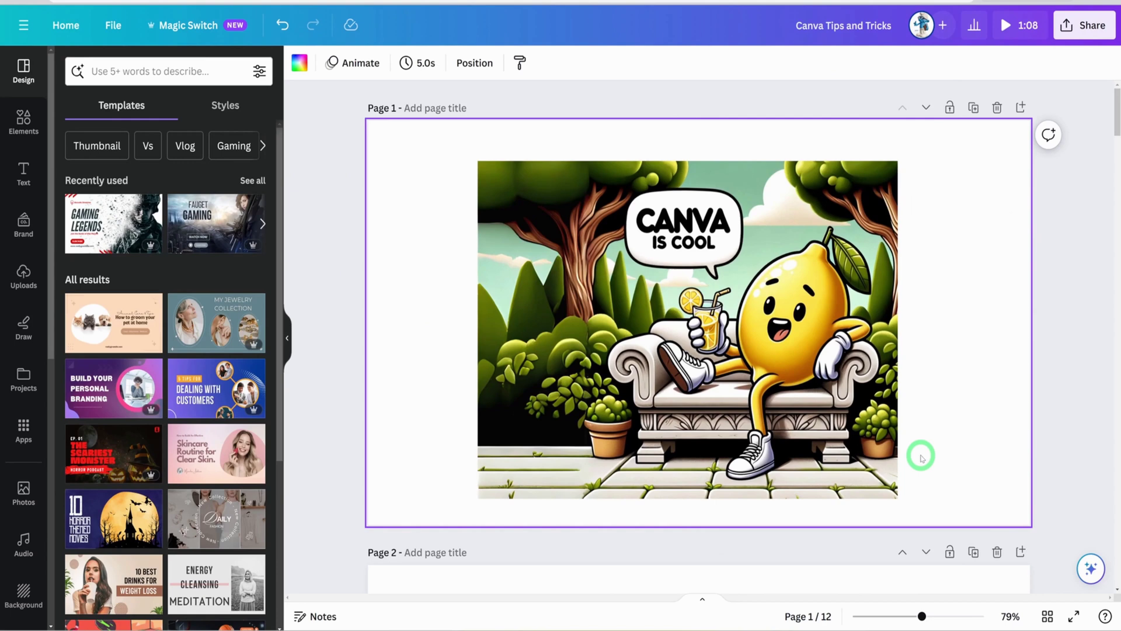
- Run Grab Text on the lemon image on page 2
{"action": "scroll", "coordinate": [921, 456], "scroll_direction": "down", "scroll_amount": 5}
{"action": "left_click", "coordinate": [872, 446]}
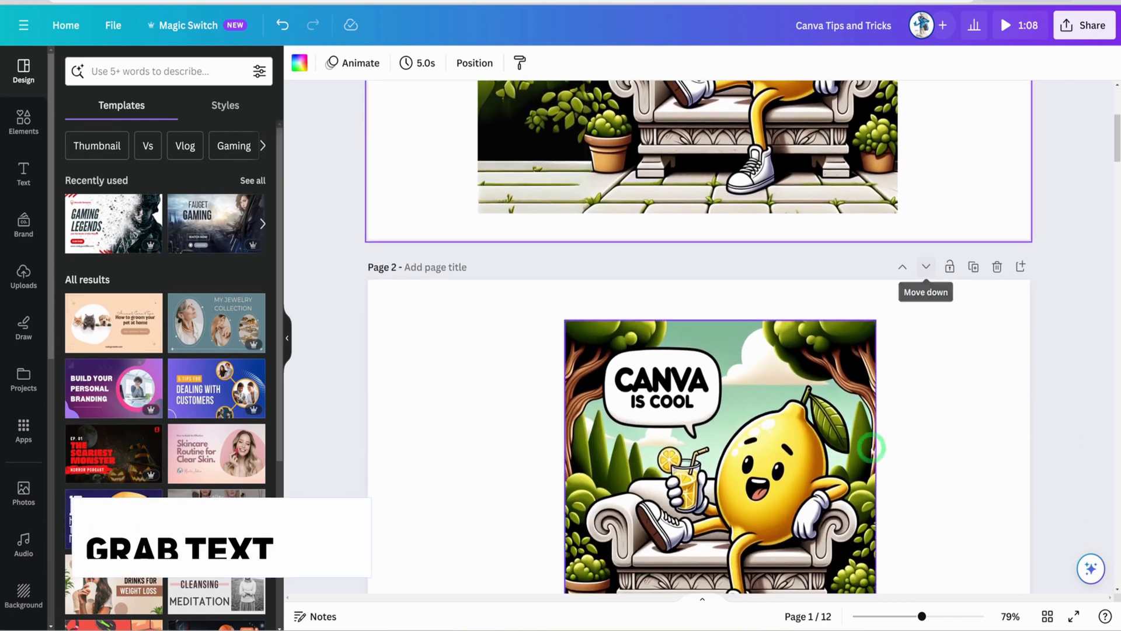
{"action": "scroll", "coordinate": [631, 447], "scroll_direction": "up", "scroll_amount": 1}
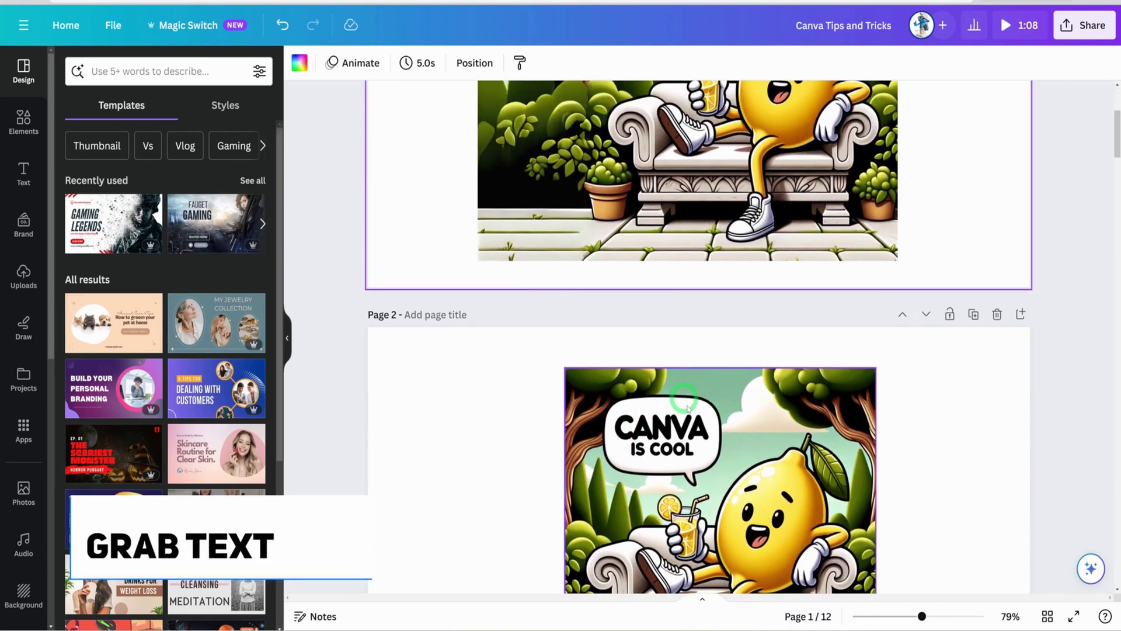
{"action": "scroll", "coordinate": [691, 413], "scroll_direction": "down", "scroll_amount": 2}
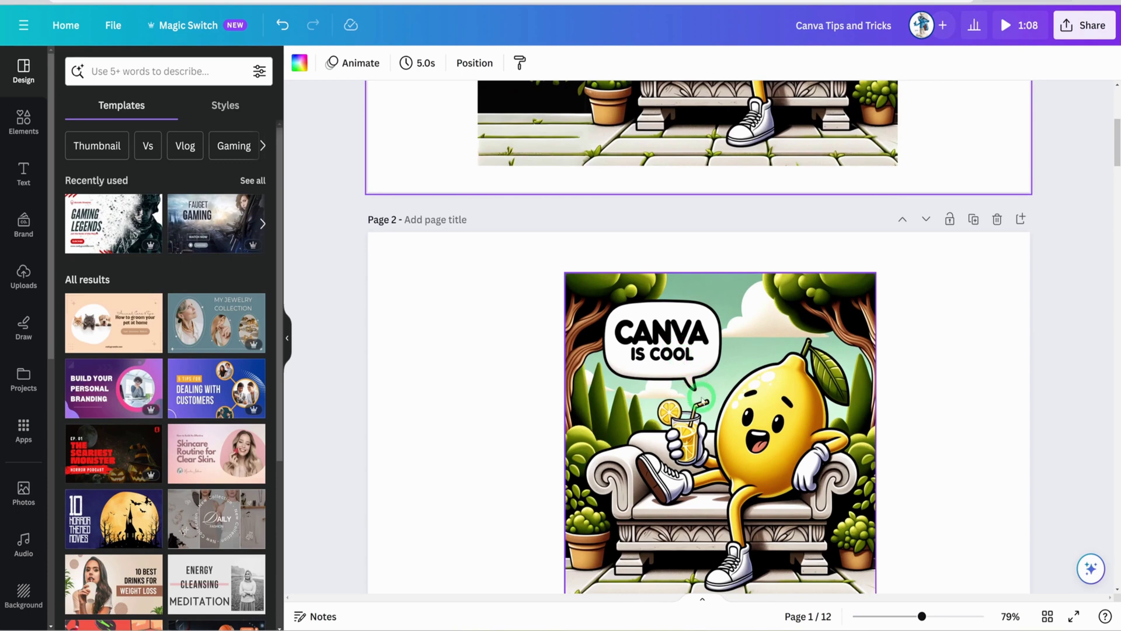
{"action": "left_click", "coordinate": [689, 386]}
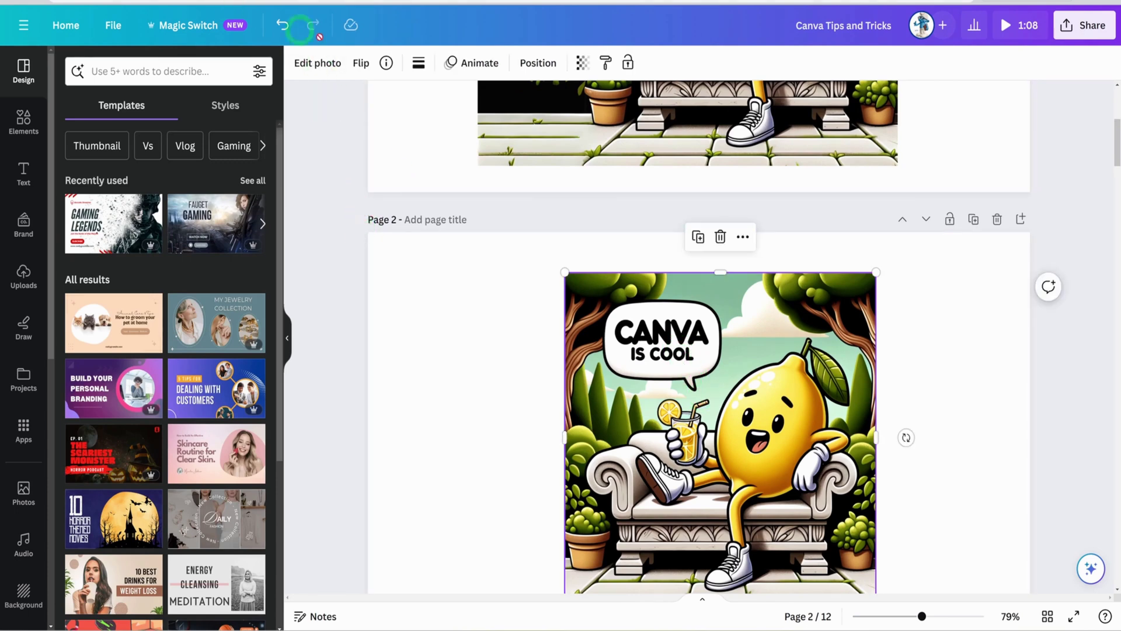
{"action": "left_click", "coordinate": [316, 64]}
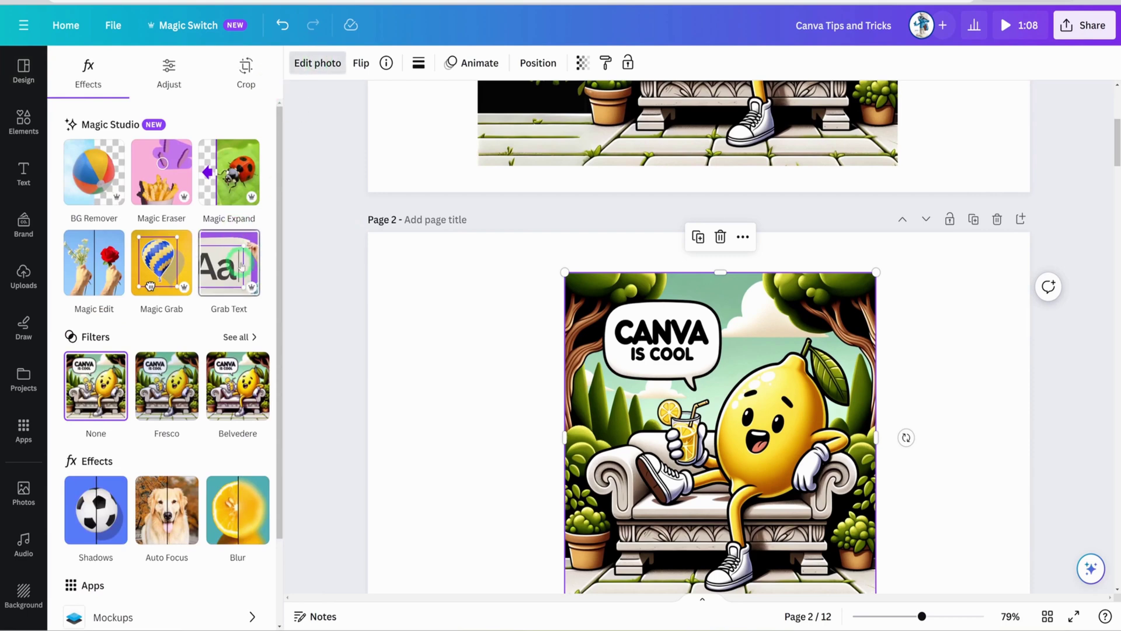
{"action": "left_click", "coordinate": [243, 282]}
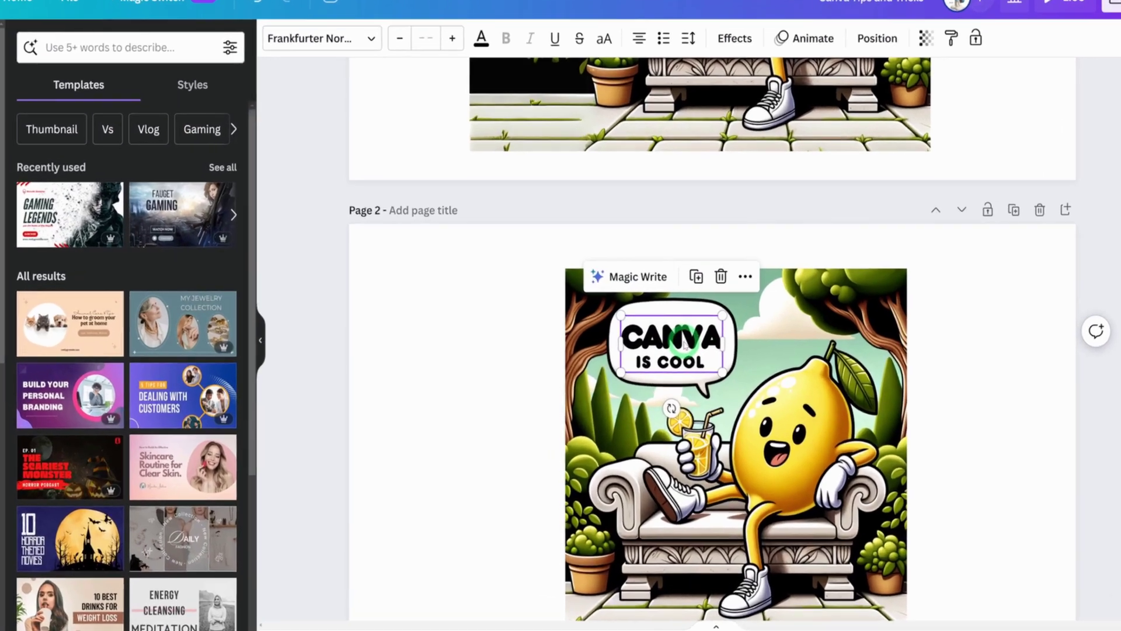
- Replace the word "COOL" with "FUN" in the grabbed speech bubble text on page 2
{"action": "mouse_move", "coordinate": [689, 332]}
{"action": "left_mouse_down"}
{"action": "mouse_move", "coordinate": [494, 336]}
{"action": "mouse_move", "coordinate": [690, 343]}
{"action": "left_mouse_up"}
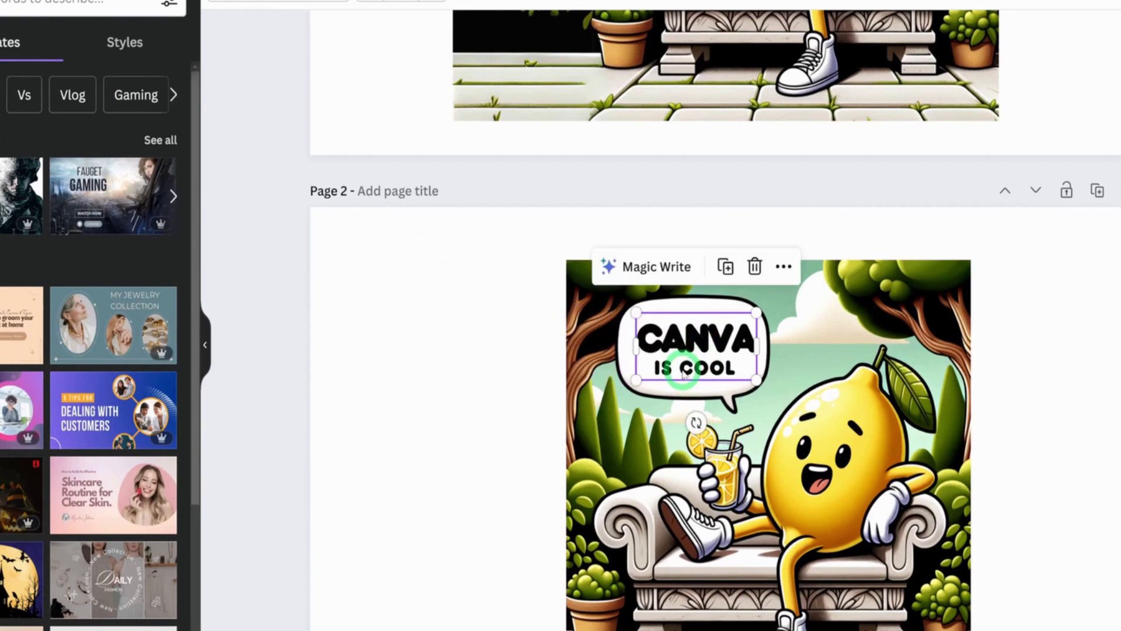
{"action": "left_click", "coordinate": [683, 373]}
{"action": "left_click", "coordinate": [681, 369]}
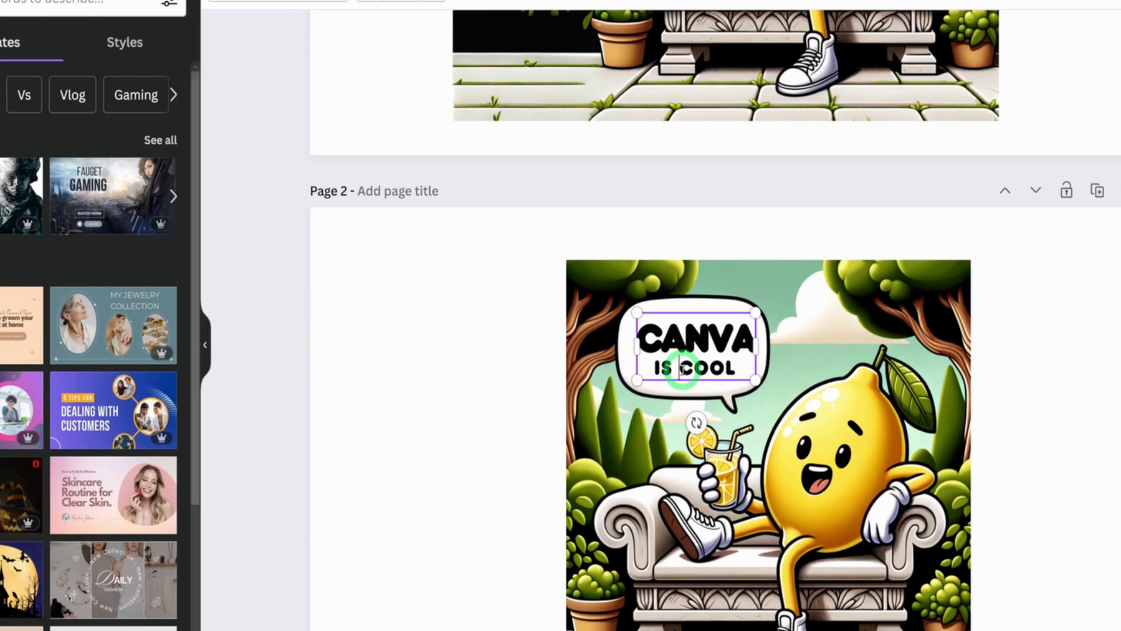
{"action": "left_click_drag", "start_coordinate": [681, 369], "coordinate": [741, 368]}
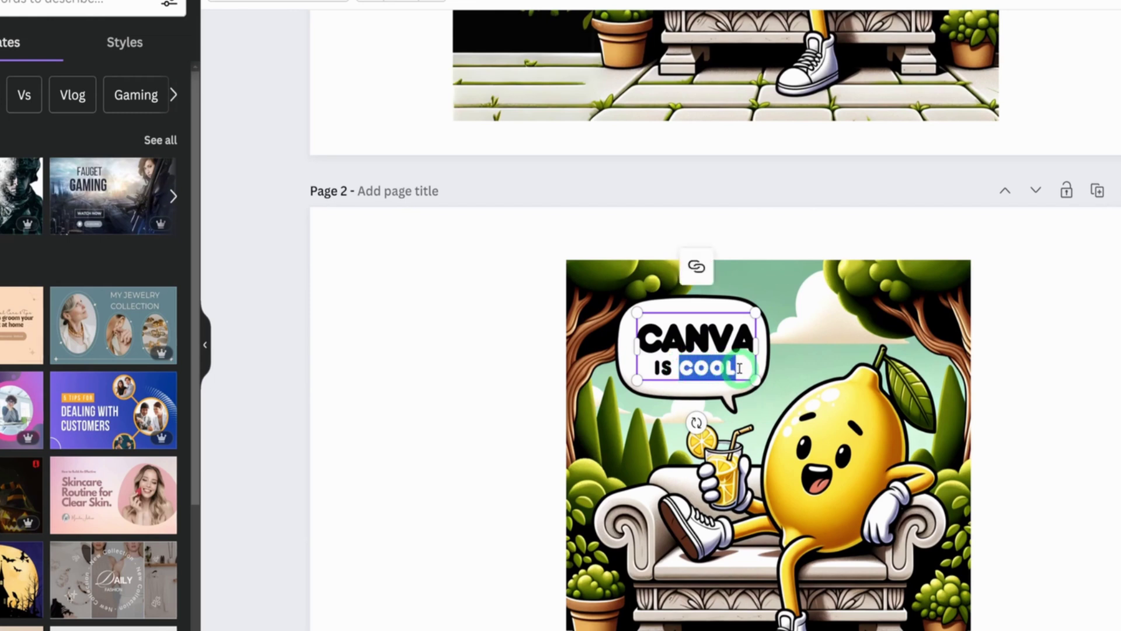
{"action": "type", "text": "FUN"}
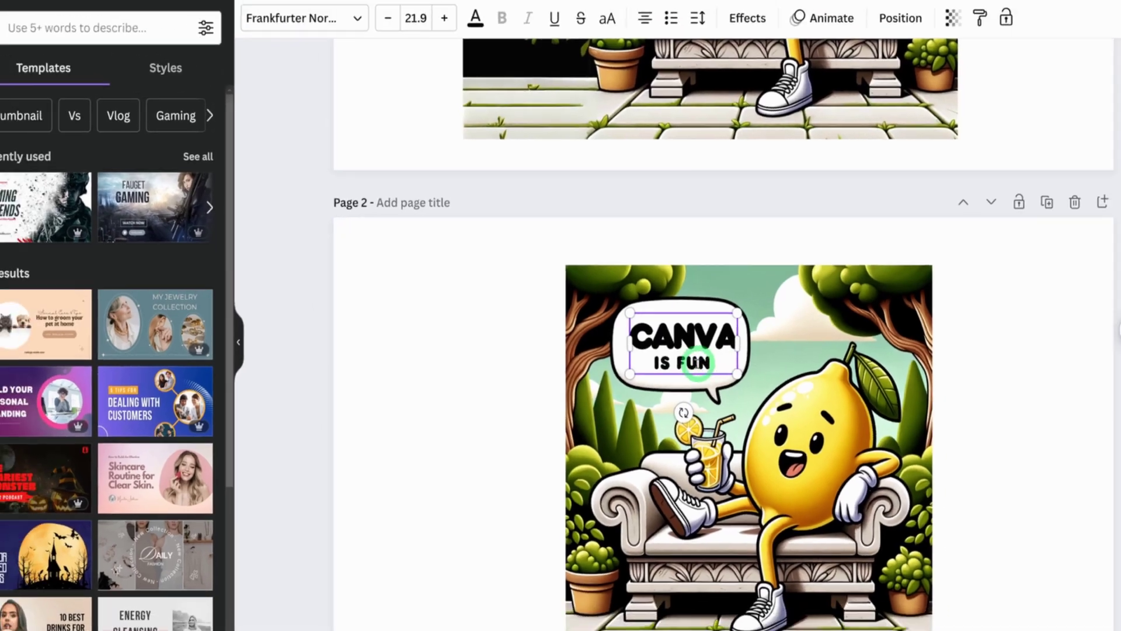
{"action": "left_click", "coordinate": [525, 400]}
{"action": "left_click", "coordinate": [534, 381]}
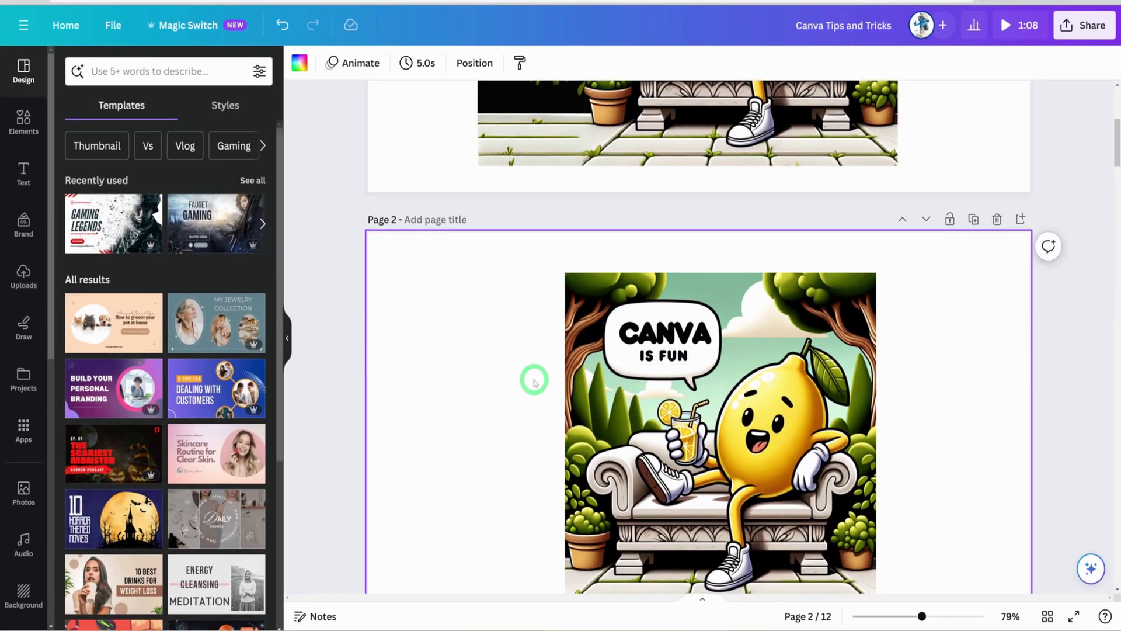
- Apply Magic Grab to the lemon image with sunglasses on page 3
{"action": "scroll", "coordinate": [538, 388], "scroll_direction": "down", "scroll_amount": 2}
{"action": "scroll", "coordinate": [538, 388], "scroll_direction": "down", "scroll_amount": 8}
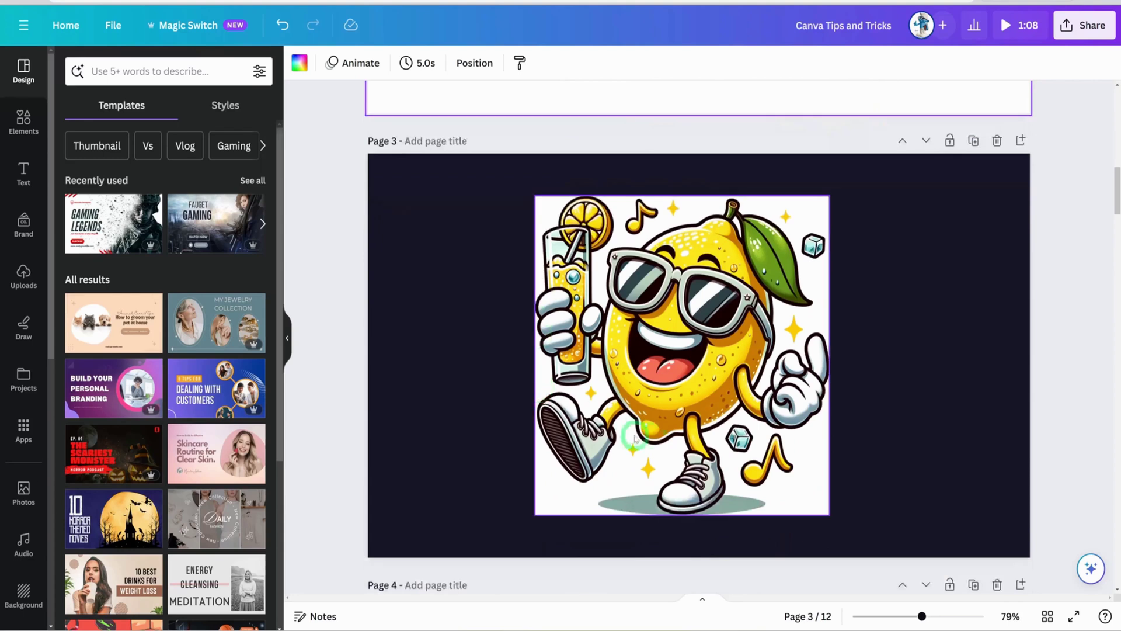
{"action": "left_click", "coordinate": [706, 375]}
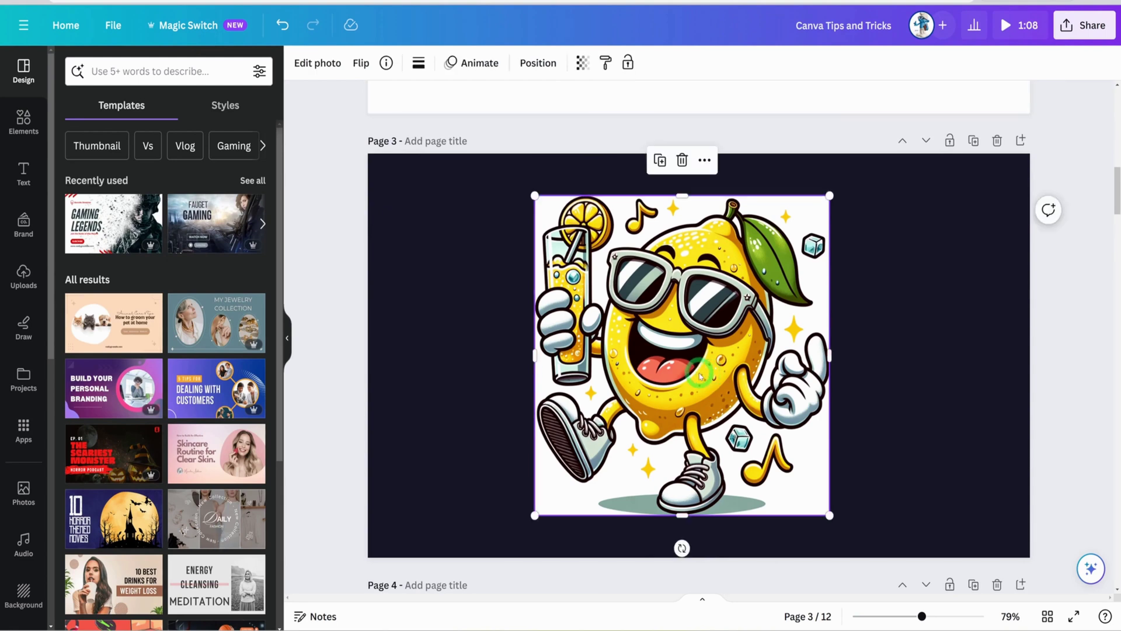
{"action": "left_click", "coordinate": [315, 66]}
{"action": "left_click", "coordinate": [175, 286]}
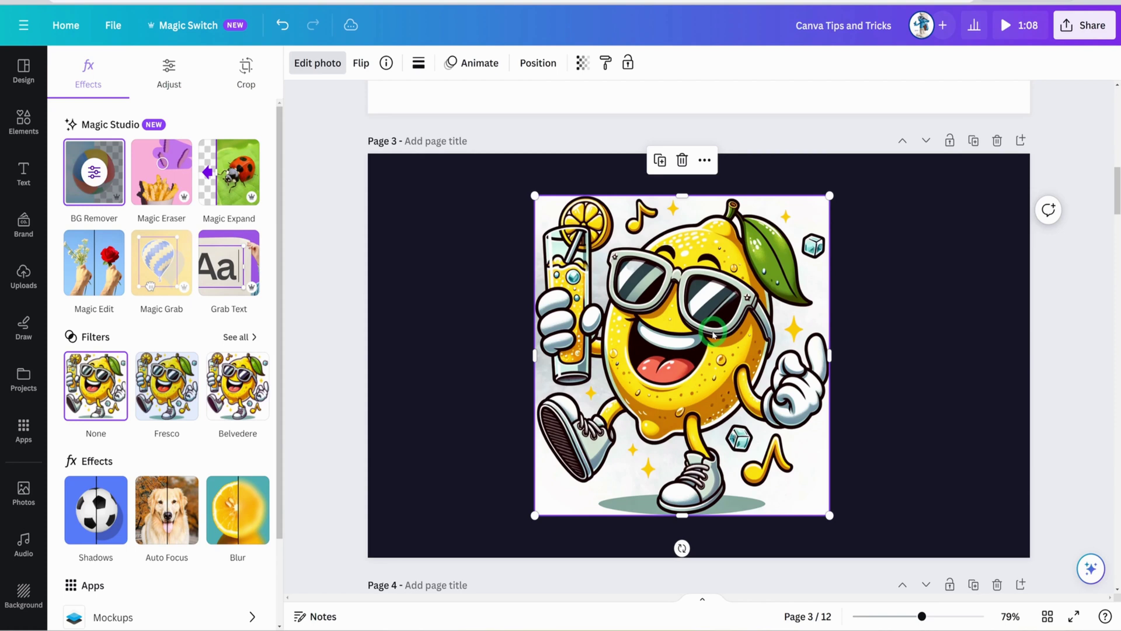
- Separate the grabbed lemon from its background, placing the lemon on the page's left half and the background on the right
{"action": "left_click_drag", "start_coordinate": [714, 334], "coordinate": [552, 334]}
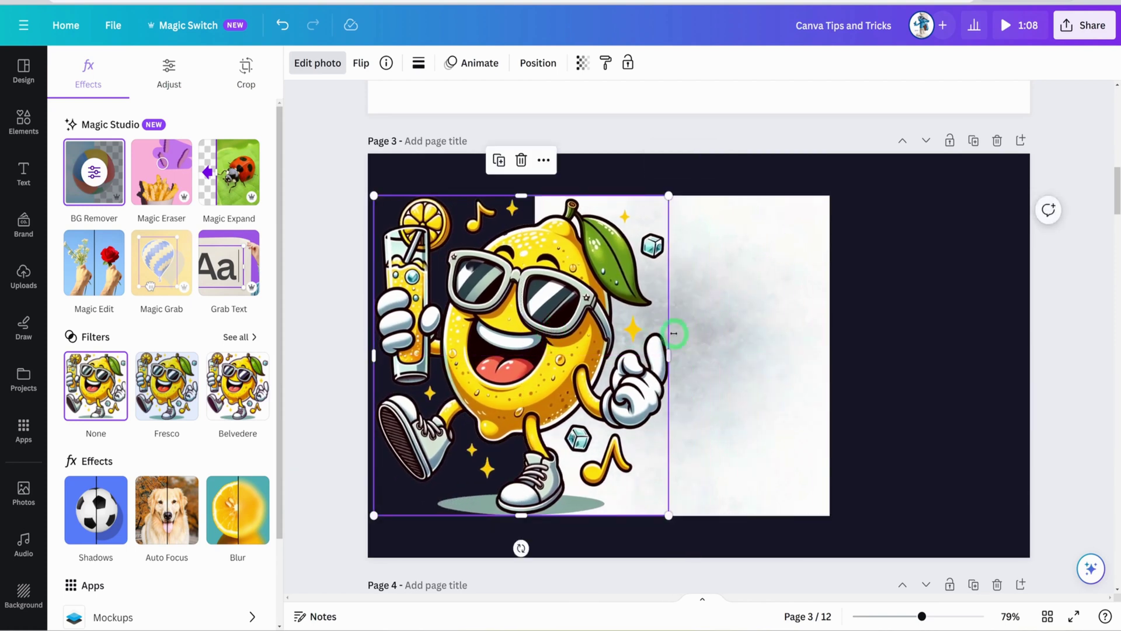
{"action": "left_click_drag", "start_coordinate": [703, 337], "coordinate": [886, 341]}
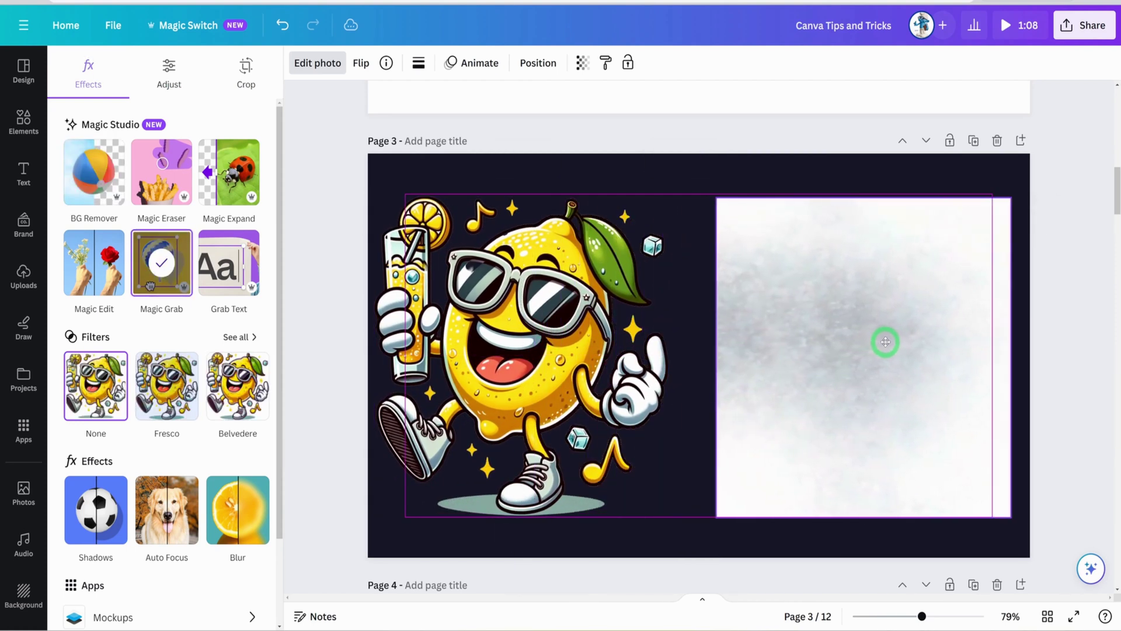
{"action": "left_click_drag", "start_coordinate": [548, 348], "coordinate": [561, 349]}
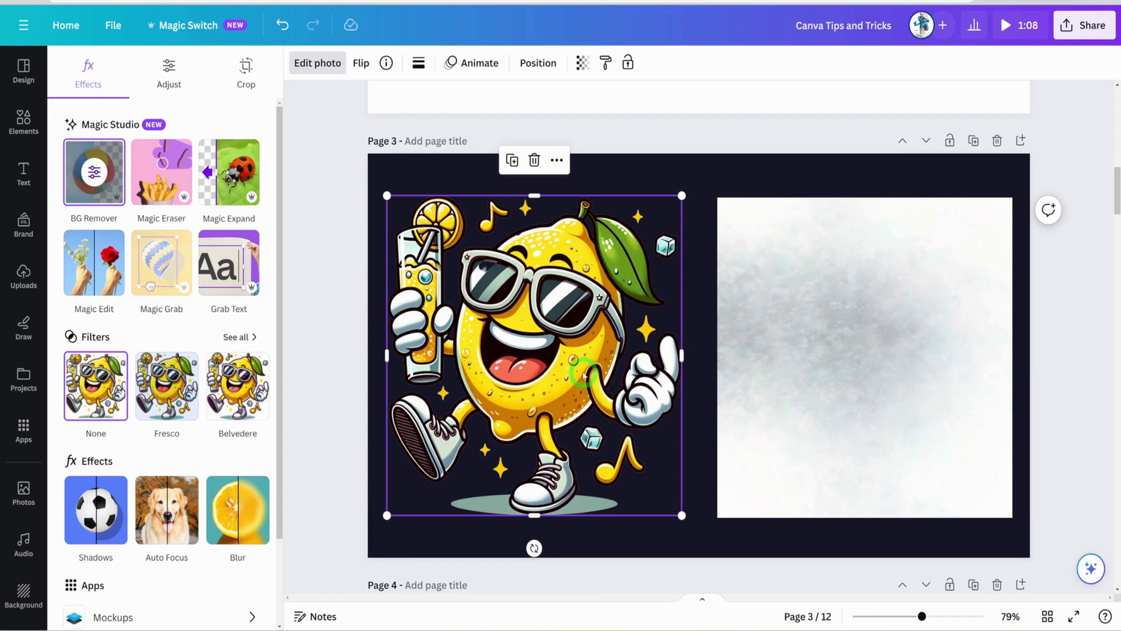
- Add a Glow shadow in white (#FFFFFF) to the cut-out lemon image on page 4
{"action": "scroll", "coordinate": [695, 369], "scroll_direction": "down", "scroll_amount": 6}
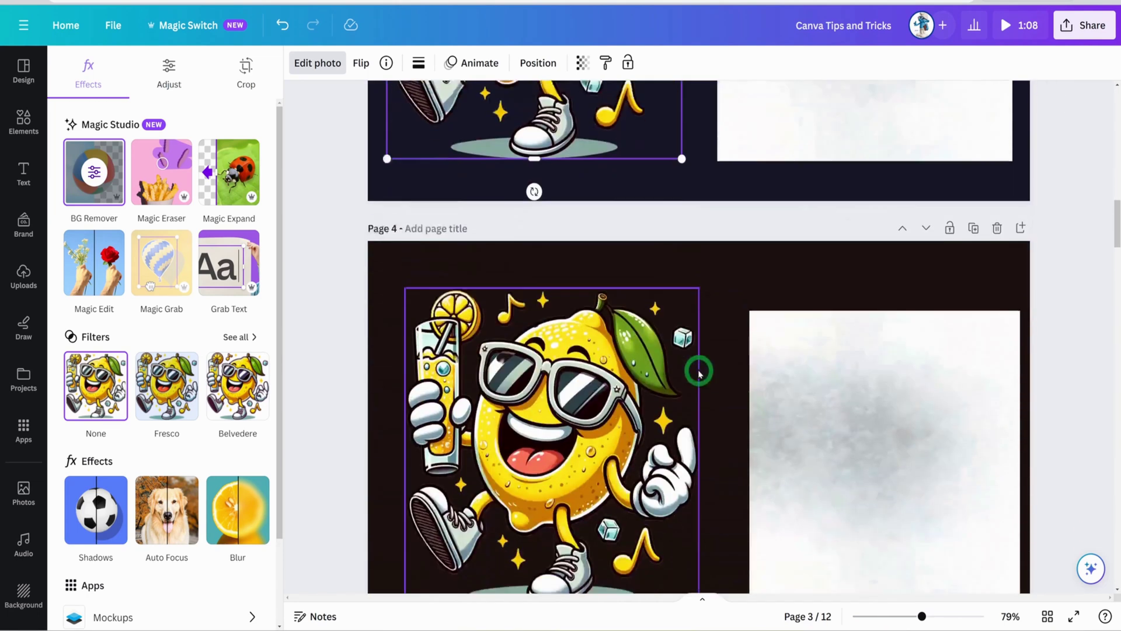
{"action": "left_click", "coordinate": [629, 410]}
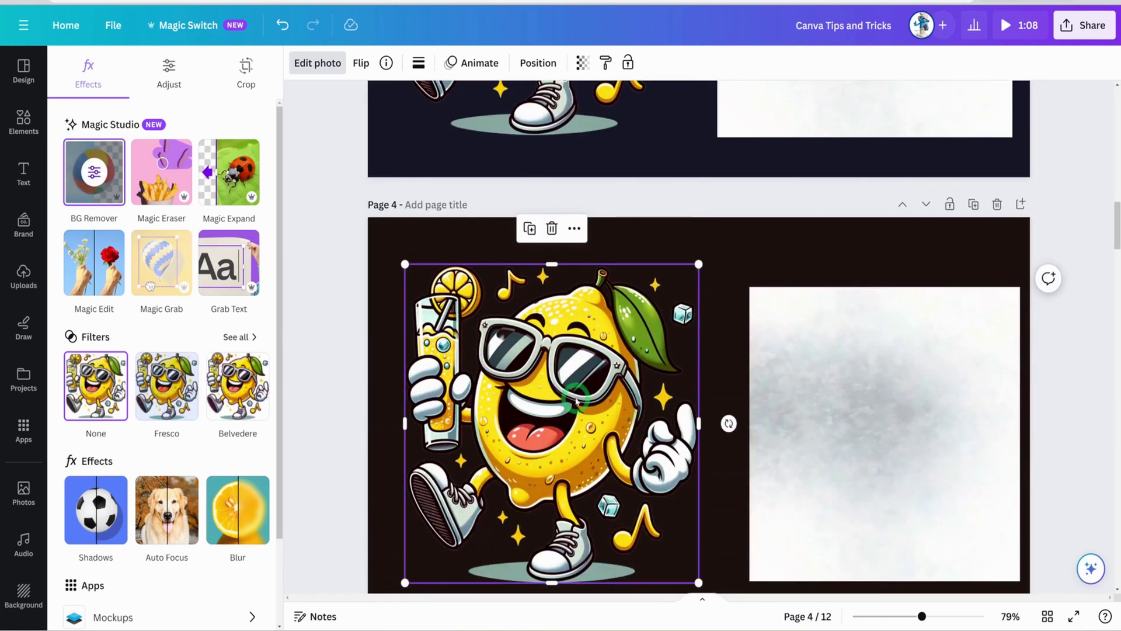
{"action": "scroll", "coordinate": [111, 350], "scroll_direction": "down", "scroll_amount": 2}
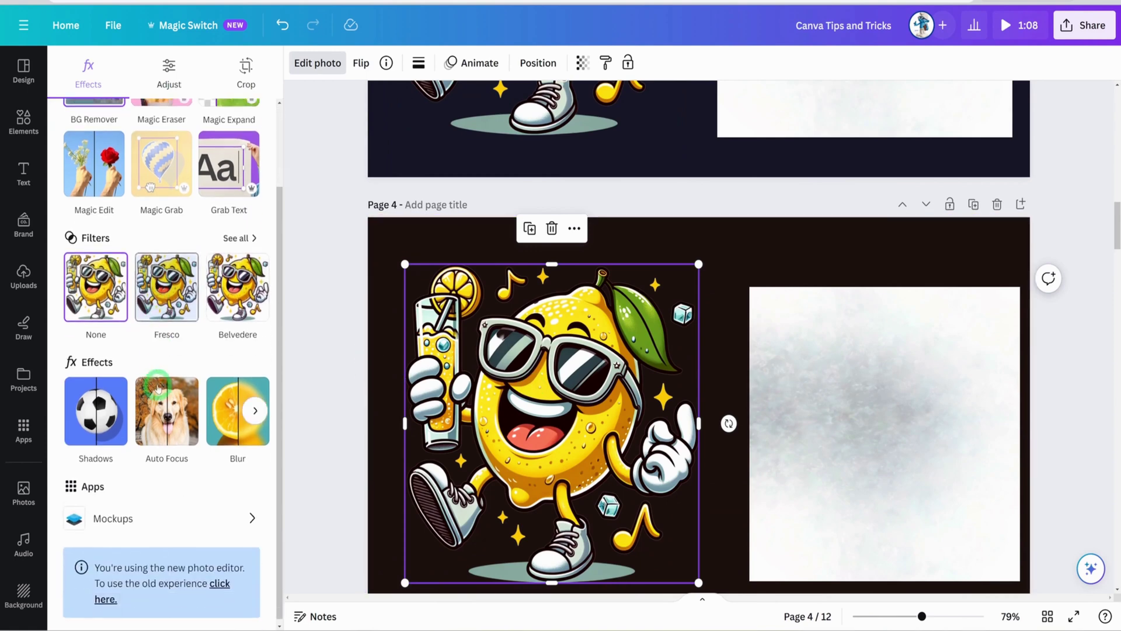
{"action": "left_click", "coordinate": [97, 428]}
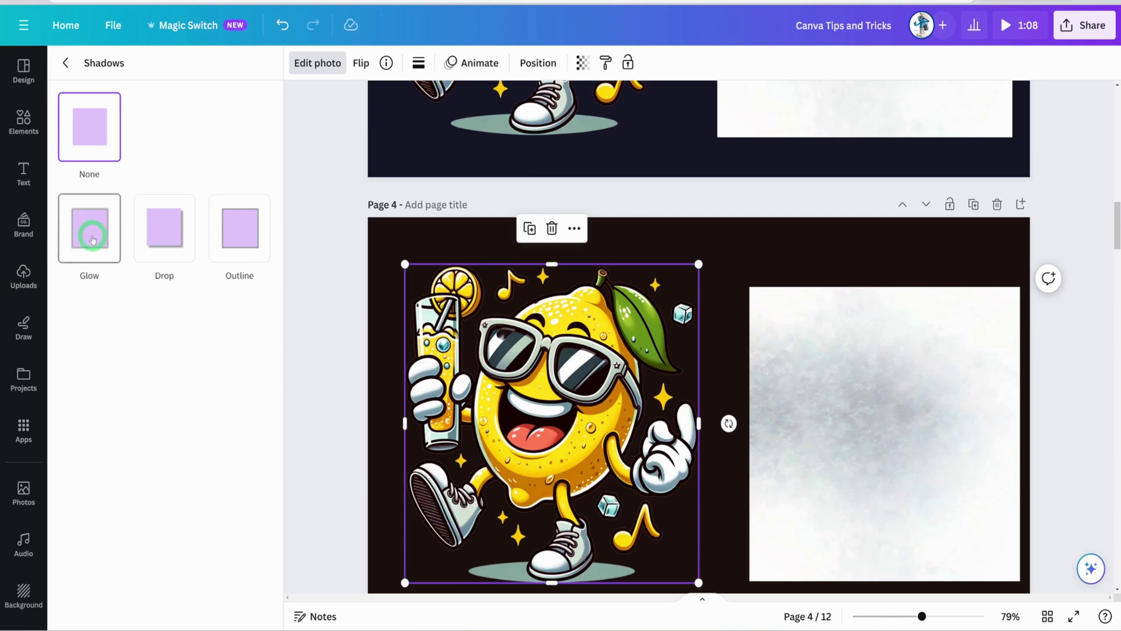
{"action": "left_click", "coordinate": [92, 238]}
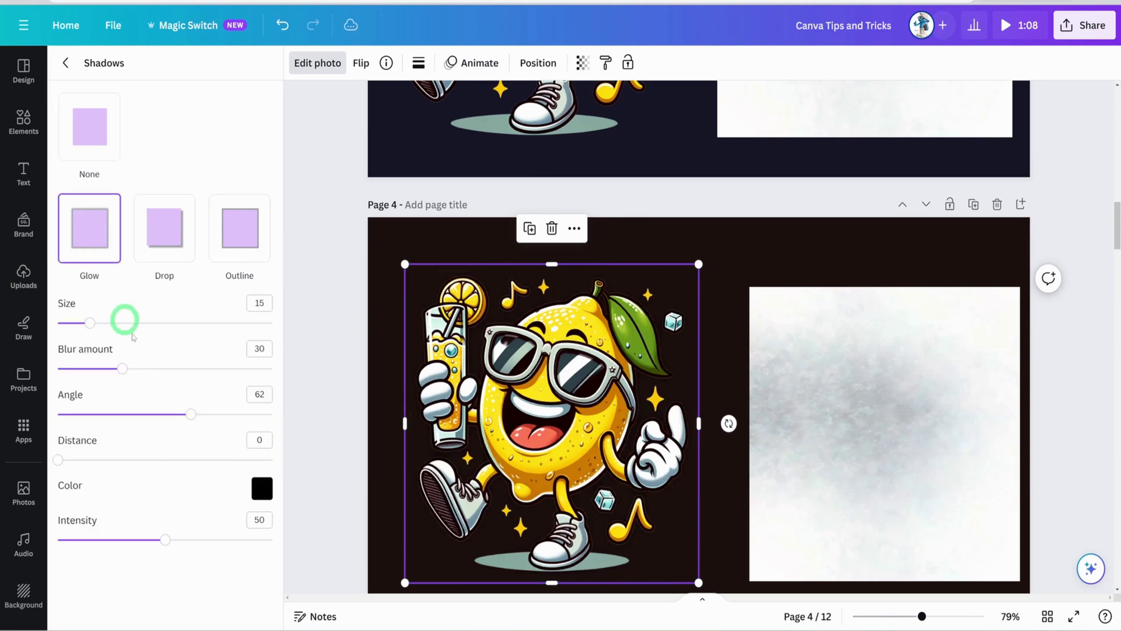
{"action": "left_click", "coordinate": [261, 488]}
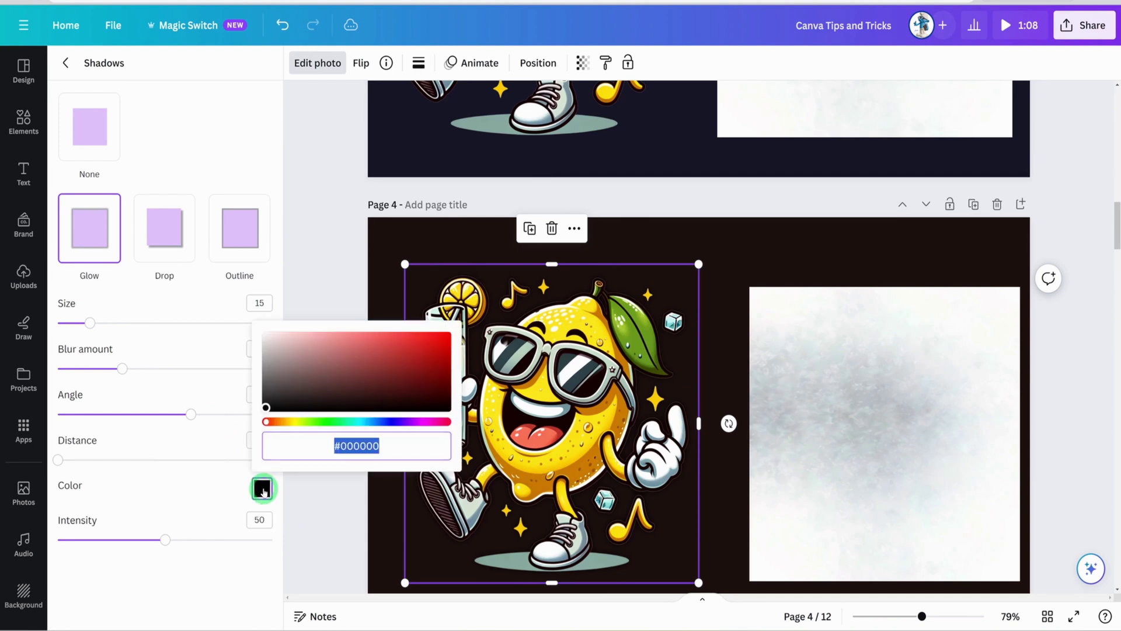
{"action": "left_click_drag", "start_coordinate": [267, 407], "coordinate": [261, 325]}
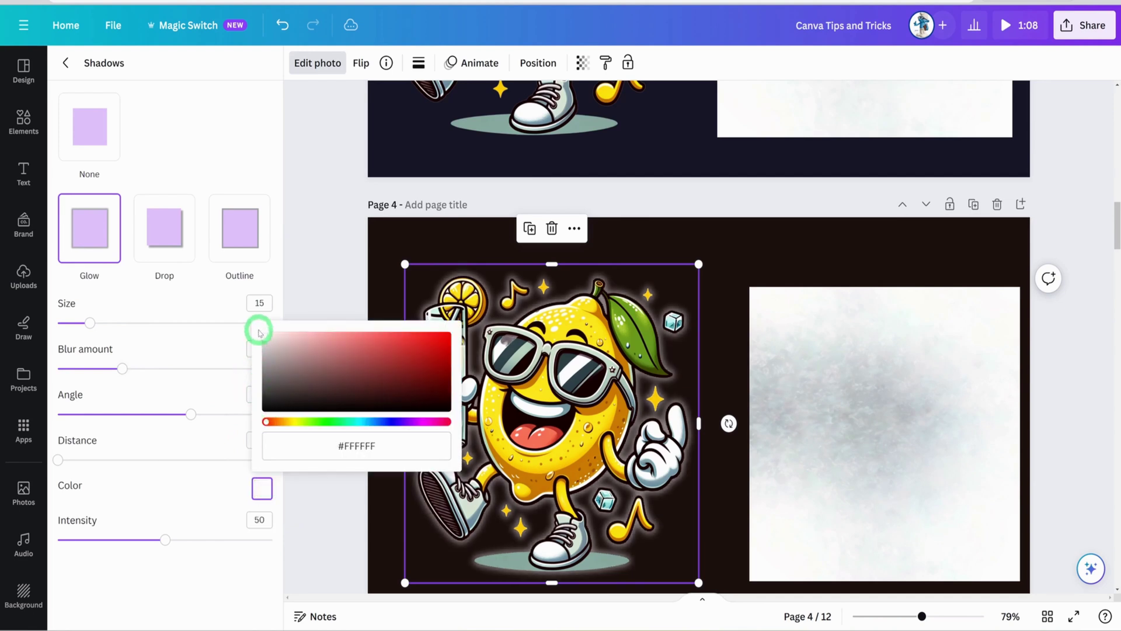
{"action": "left_click", "coordinate": [130, 389]}
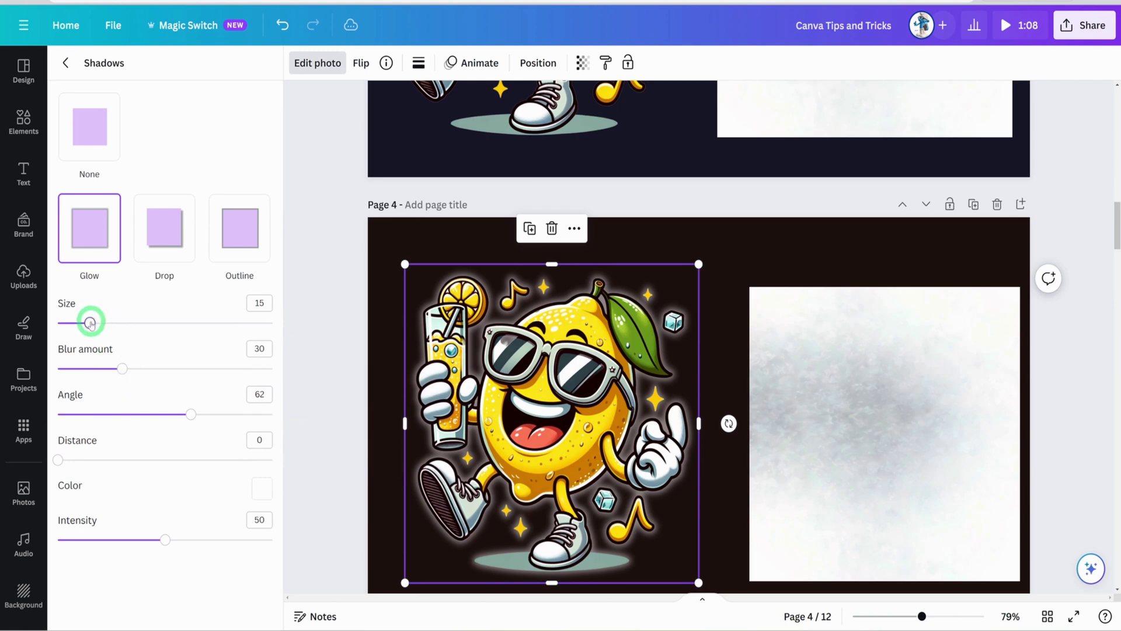
- Turn the lemon's glow into a solid sticker border with size 61, blur amount 4 and intensity 98
{"action": "left_click_drag", "start_coordinate": [90, 322], "coordinate": [188, 325]}
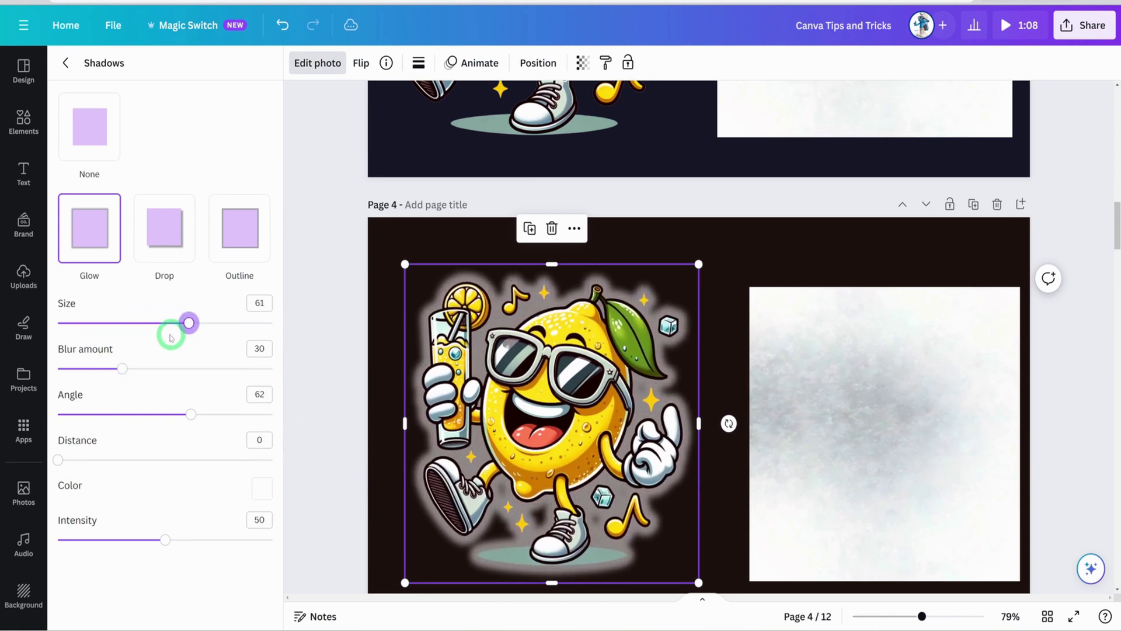
{"action": "left_click_drag", "start_coordinate": [121, 368], "coordinate": [66, 368]}
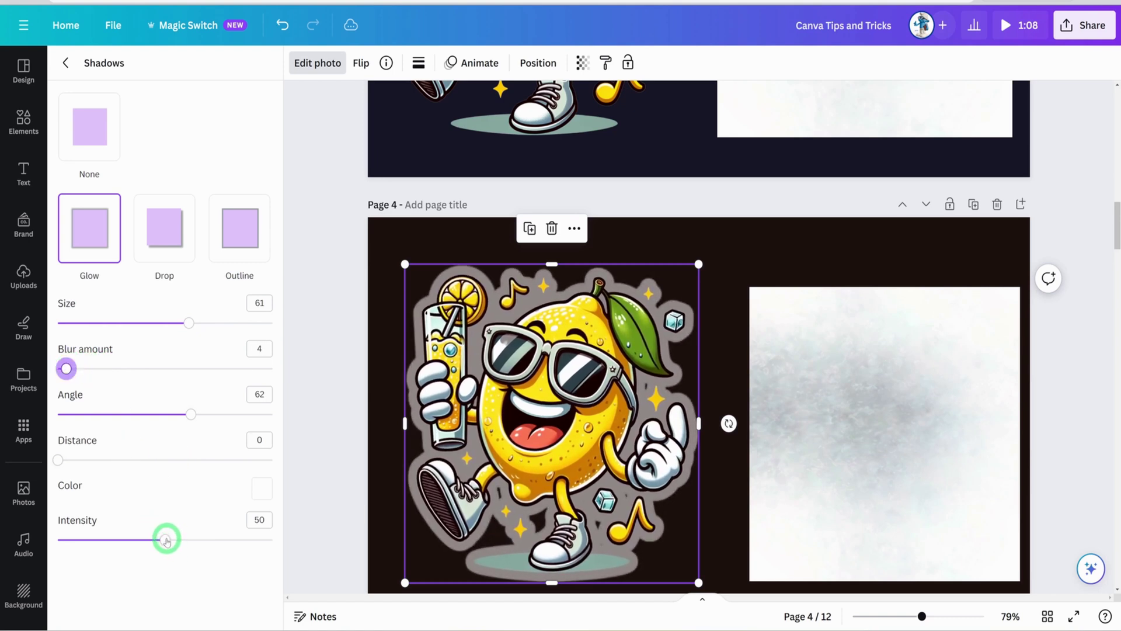
{"action": "left_click_drag", "start_coordinate": [166, 540], "coordinate": [261, 540]}
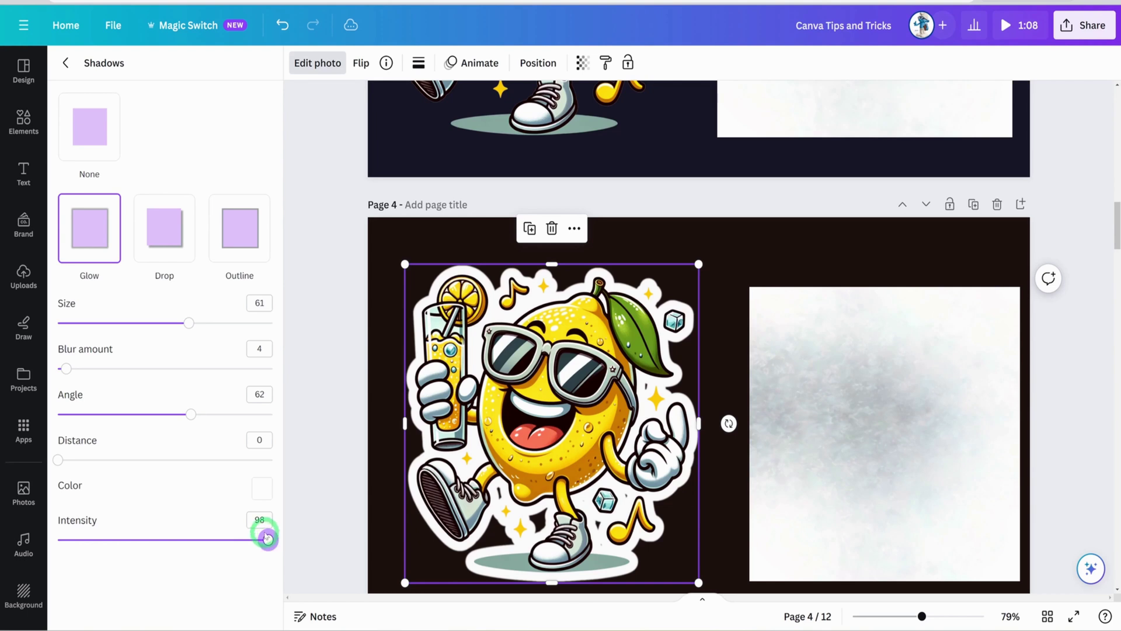
{"action": "left_click", "coordinate": [741, 261]}
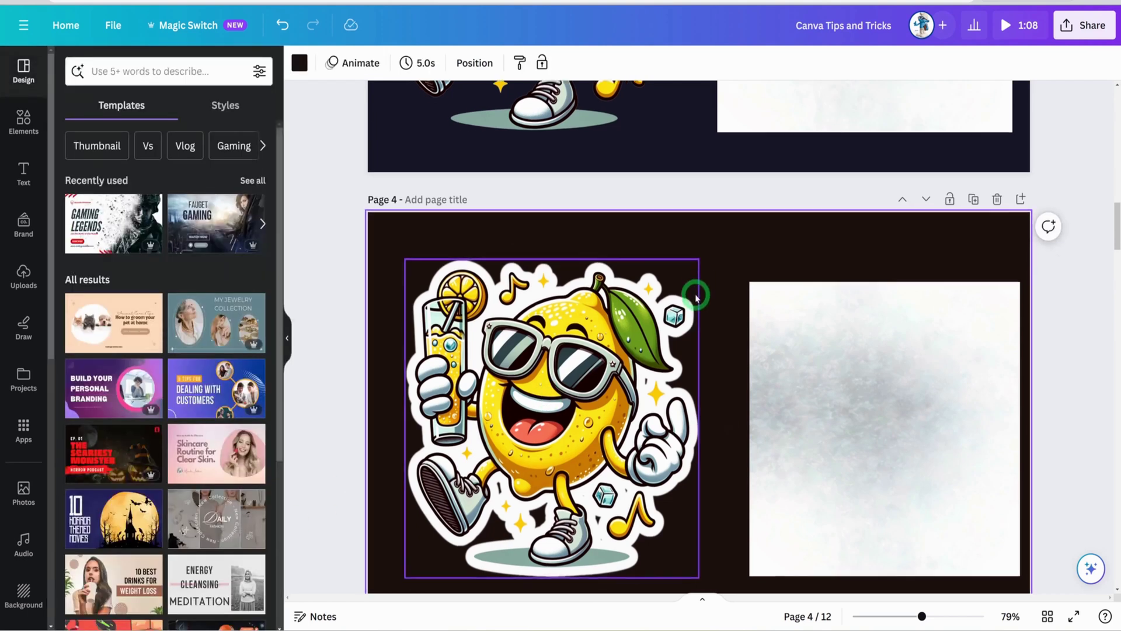
{"action": "scroll", "coordinate": [696, 294], "scroll_direction": "down", "scroll_amount": 2}
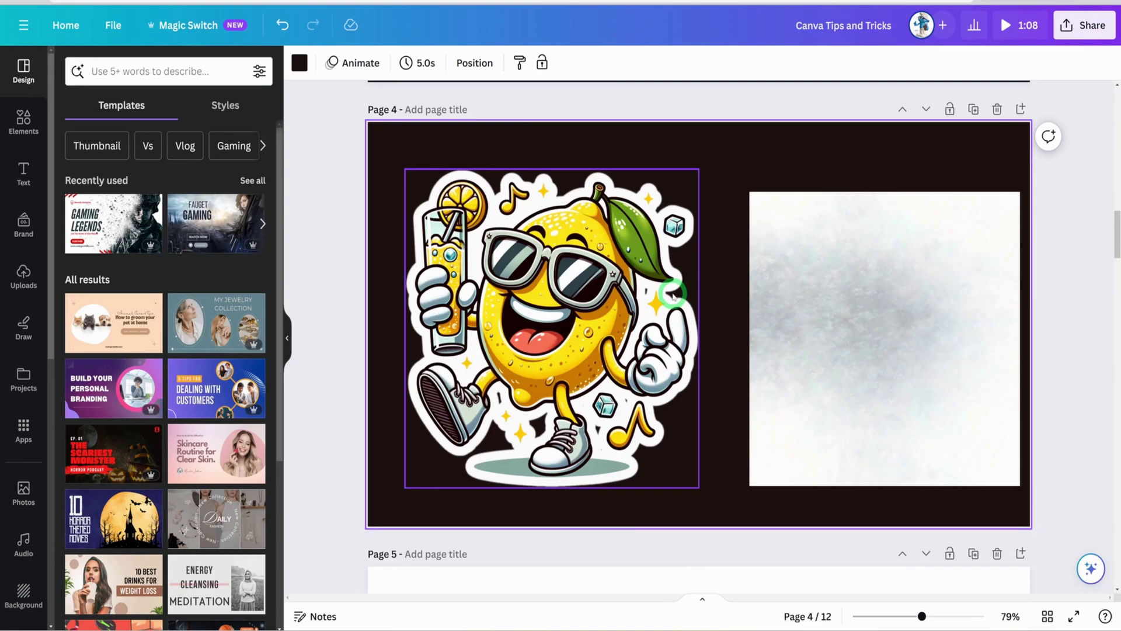
- Switch to the Etsy search results for "pet portrait" and look through the portrait listings
{"action": "scroll", "coordinate": [673, 295], "scroll_direction": "down", "scroll_amount": 6}
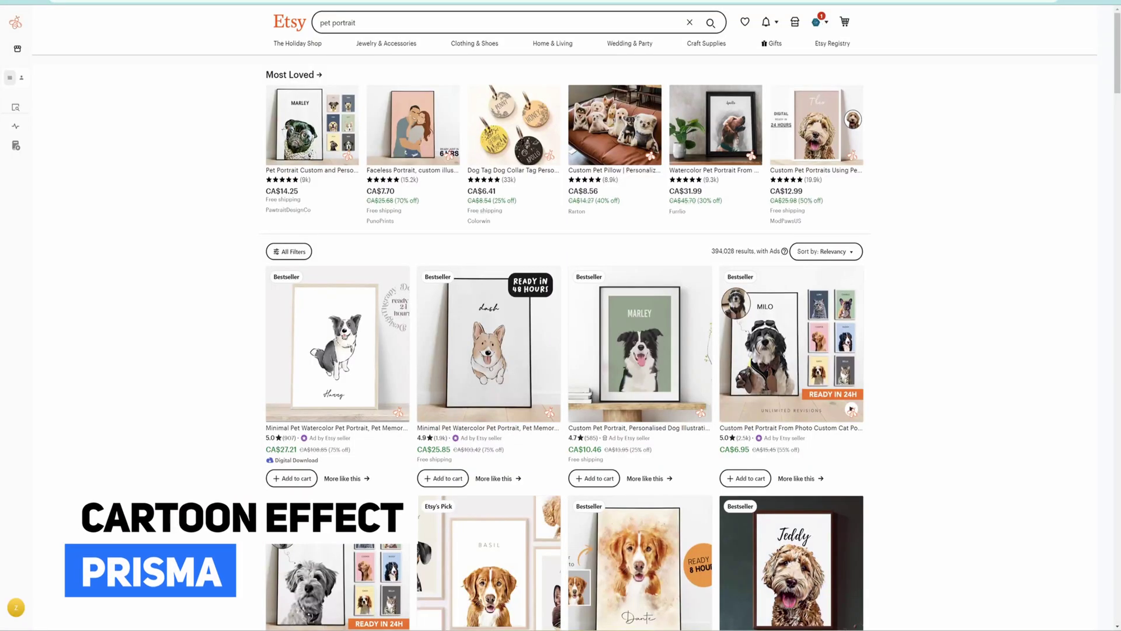
{"action": "scroll", "coordinate": [1074, 376], "scroll_direction": "down", "scroll_amount": 6}
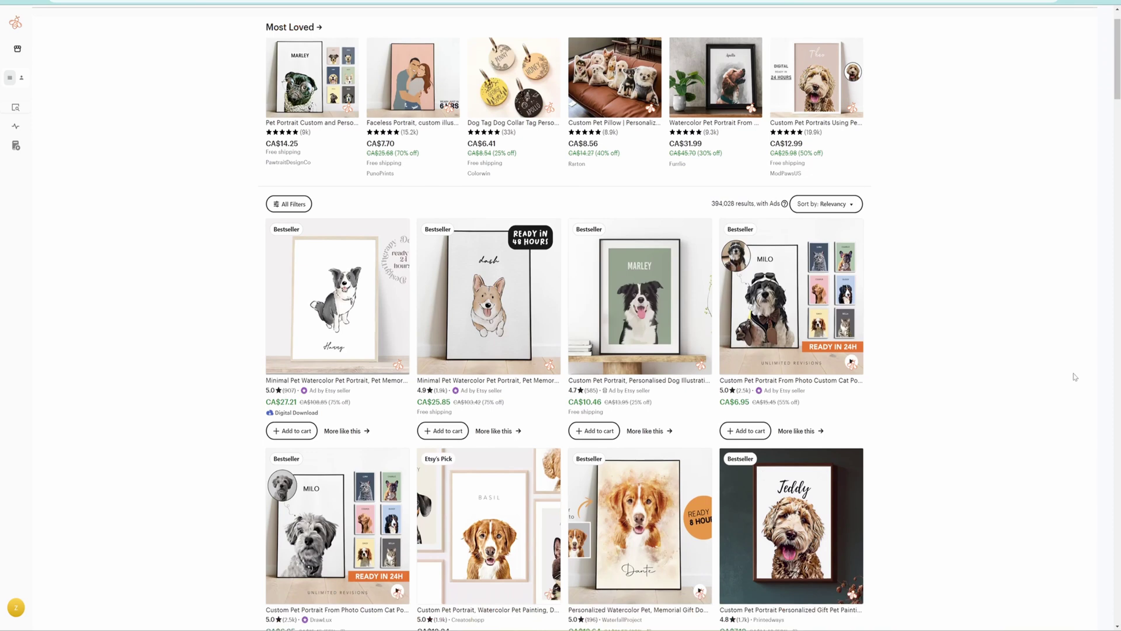
{"action": "scroll", "coordinate": [1075, 377], "scroll_direction": "down", "scroll_amount": 5}
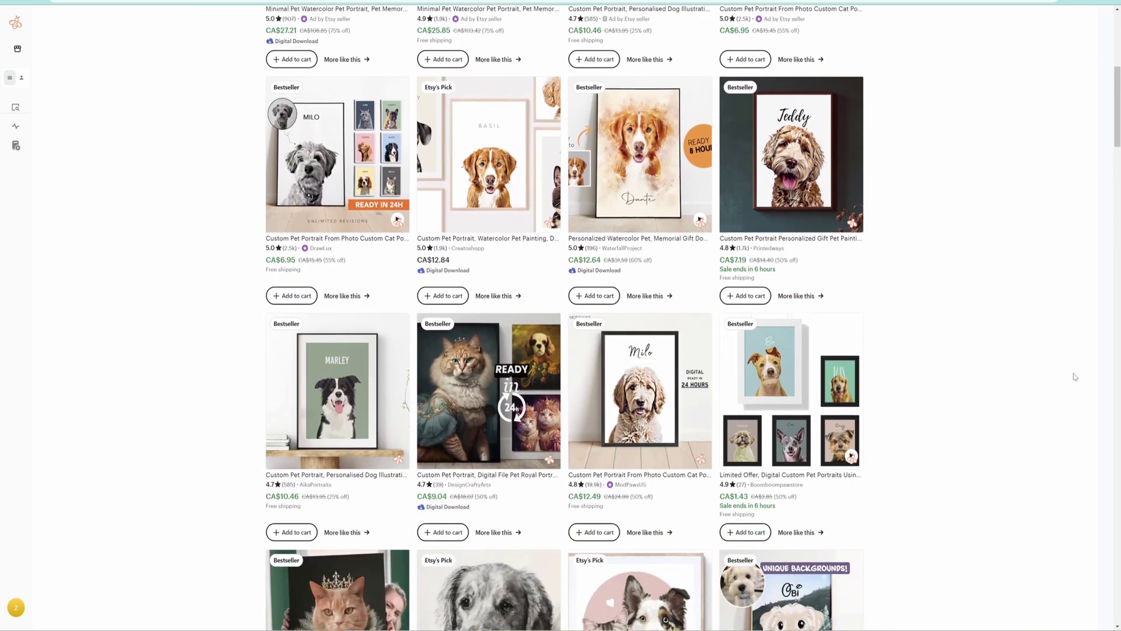
{"action": "scroll", "coordinate": [1075, 376], "scroll_direction": "down", "scroll_amount": 7}
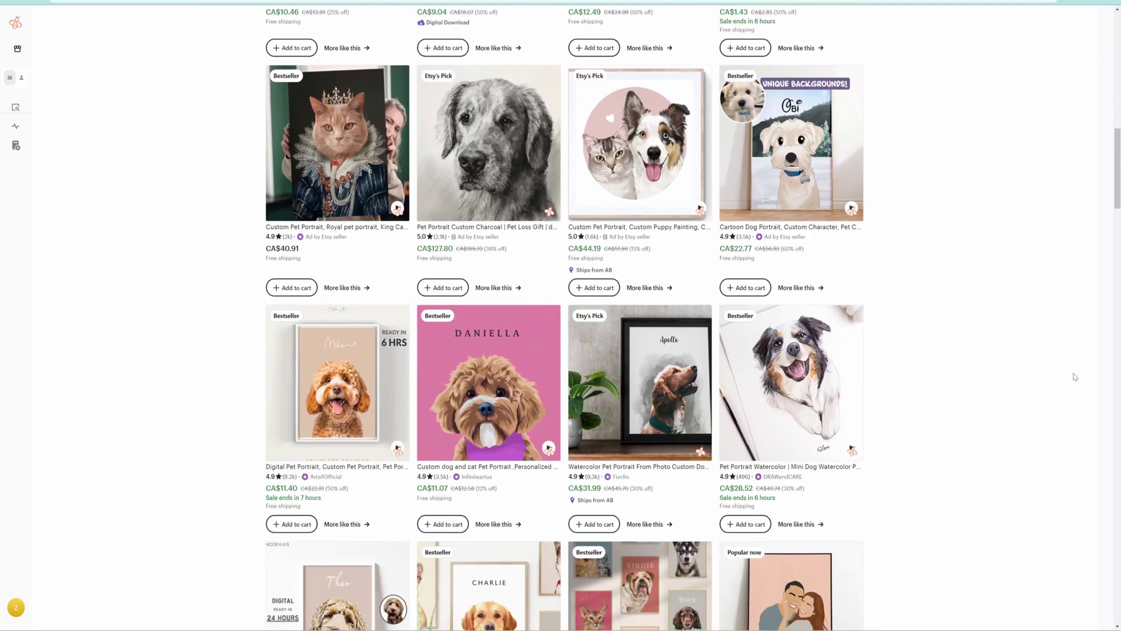
{"action": "scroll", "coordinate": [1075, 377], "scroll_direction": "down", "scroll_amount": 2}
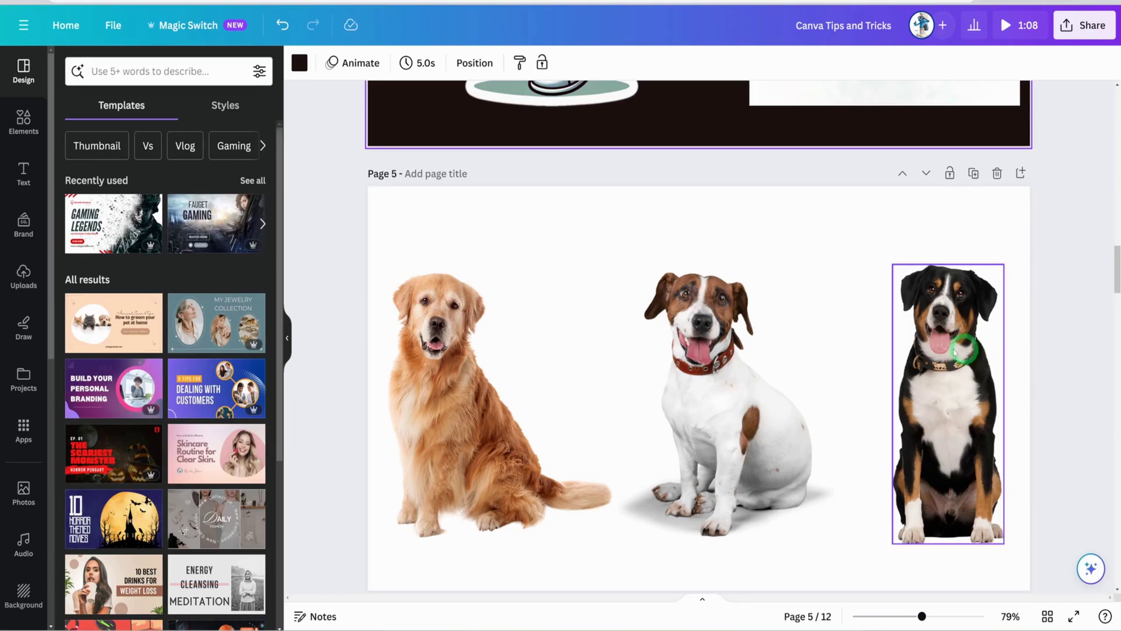
- Switch back to Canva and revert to the old photo editor from the golden retriever photo's editing options on page 5
{"action": "left_click", "coordinate": [363, 363]}
{"action": "left_click", "coordinate": [670, 338]}
{"action": "left_click", "coordinate": [578, 342]}
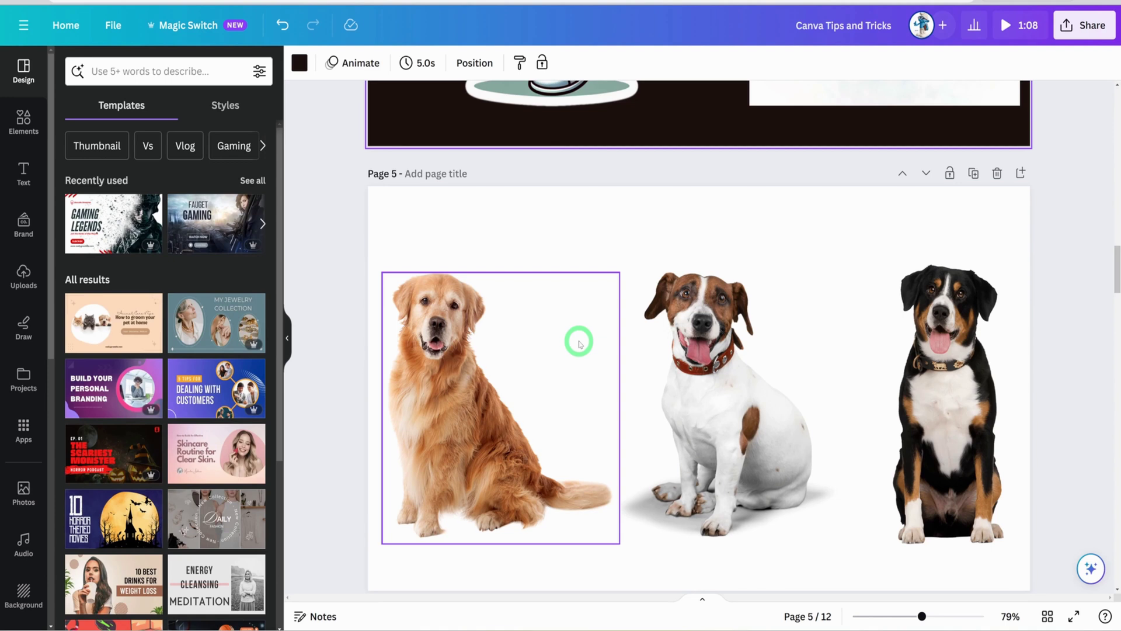
{"action": "left_click", "coordinate": [436, 384]}
{"action": "left_click", "coordinate": [329, 64]}
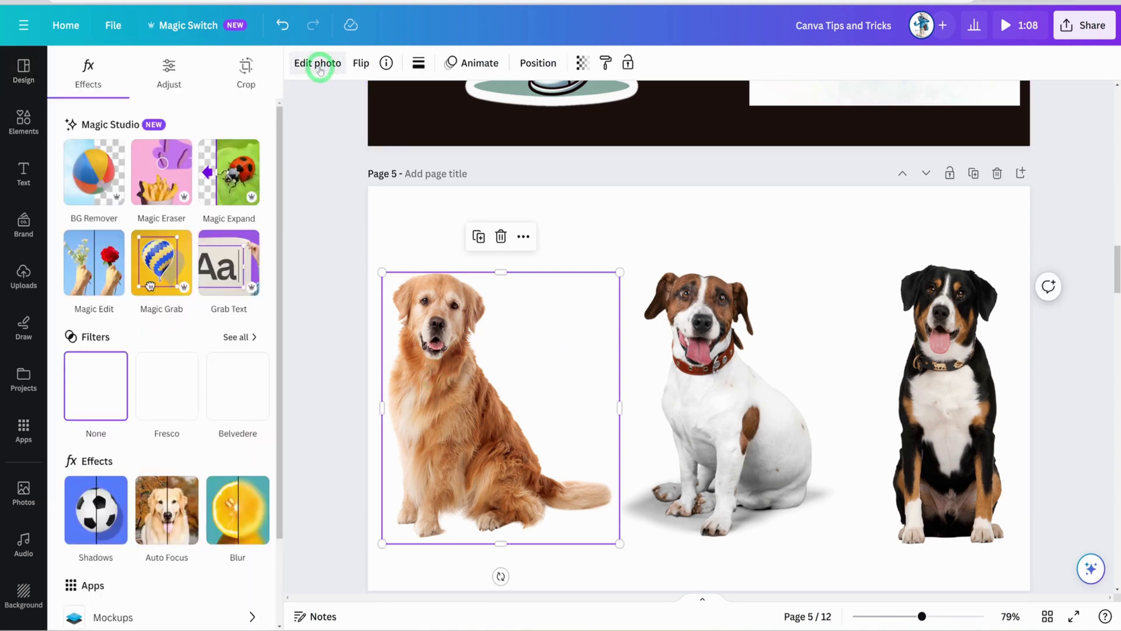
{"action": "scroll", "coordinate": [151, 183], "scroll_direction": "down", "scroll_amount": 2}
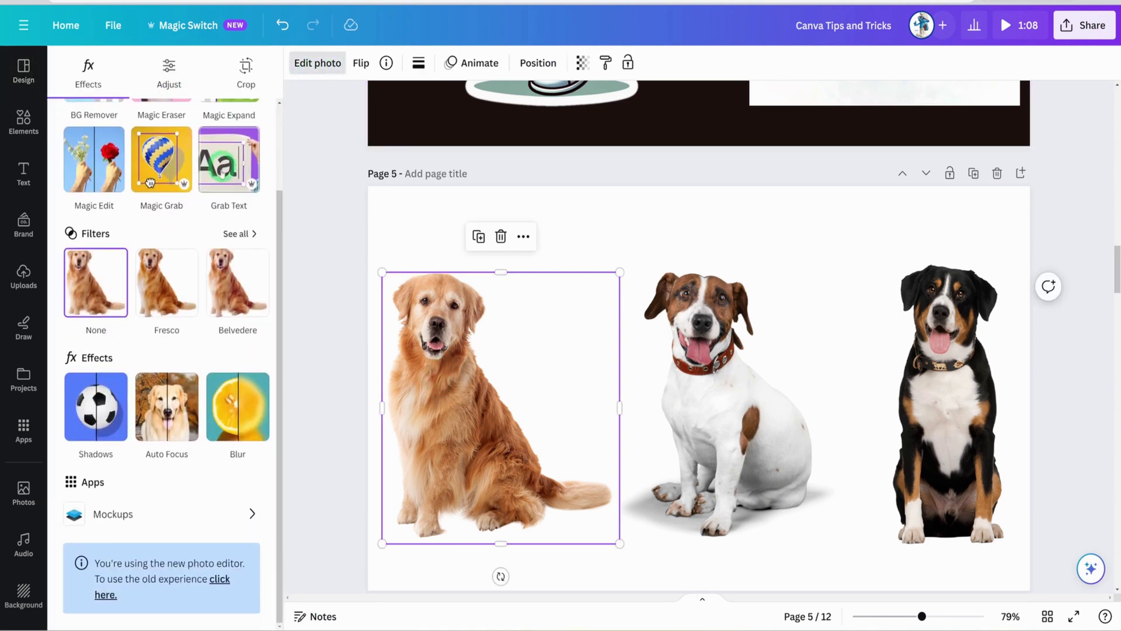
{"action": "left_click", "coordinate": [222, 580]}
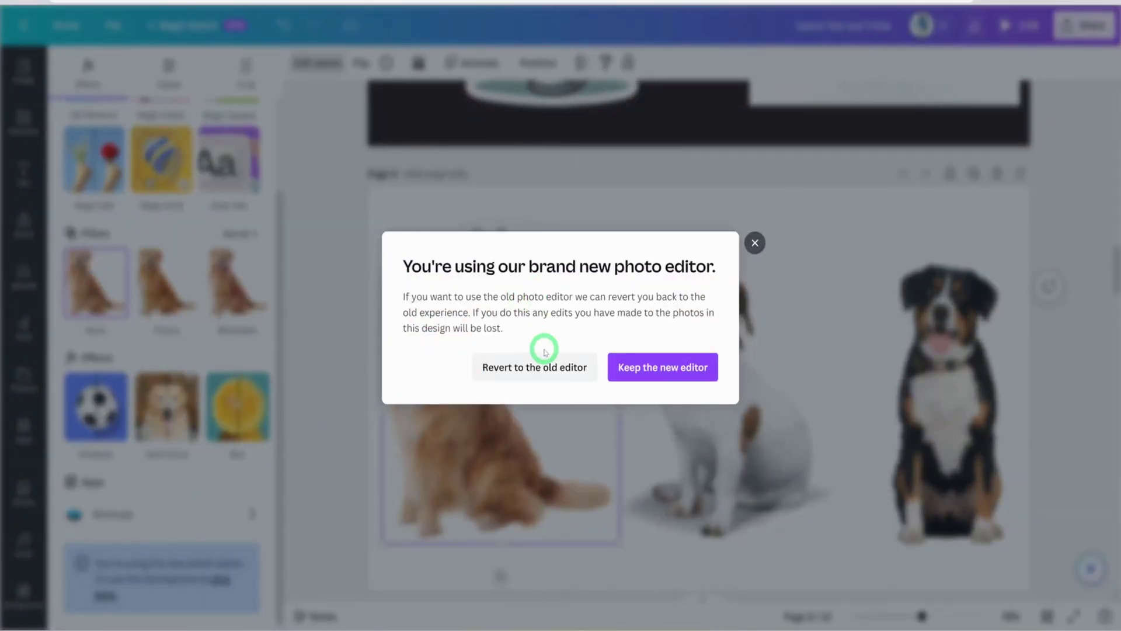
{"action": "left_click", "coordinate": [514, 371]}
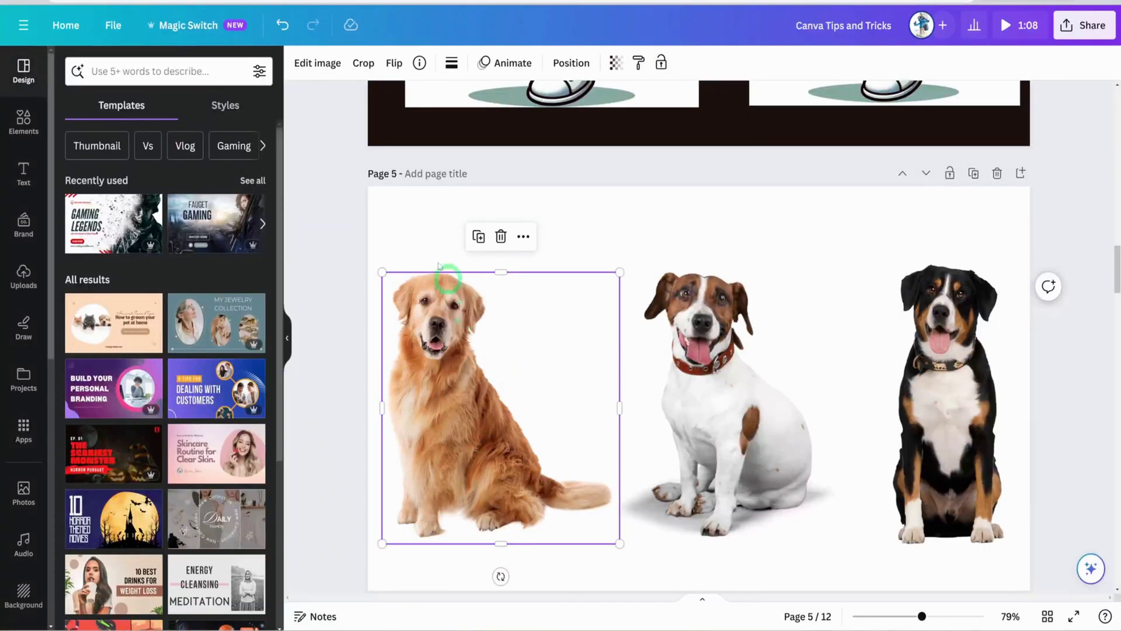
- Preview the Prisma effect Passion Fruit on the golden retriever photo and nudge the photo slightly to the right
{"action": "left_click", "coordinate": [315, 67]}
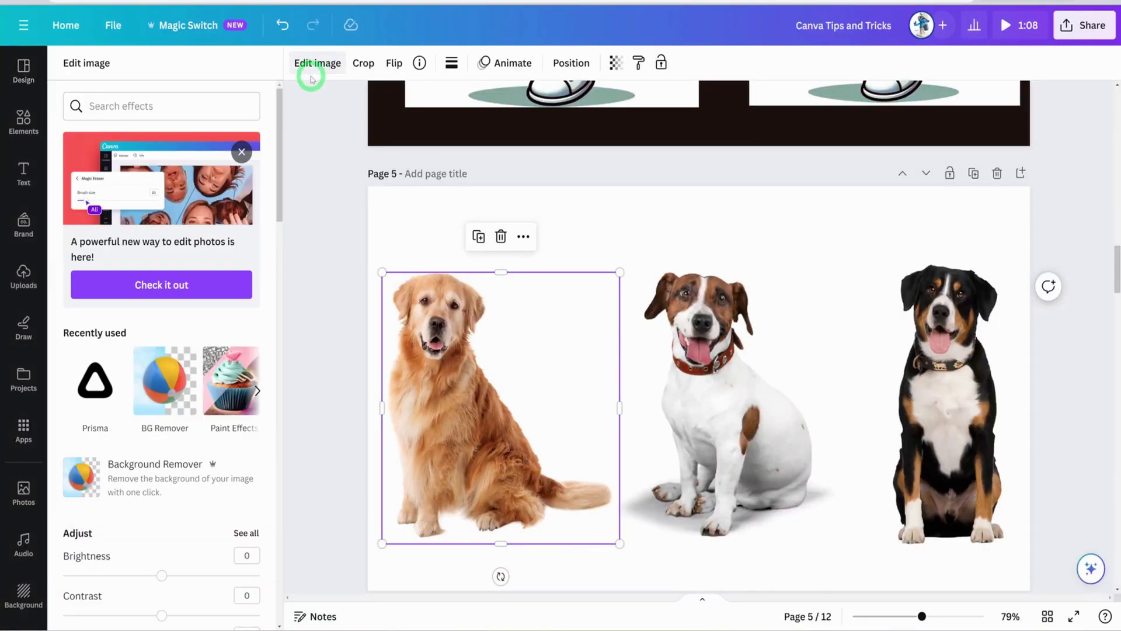
{"action": "left_click", "coordinate": [79, 401]}
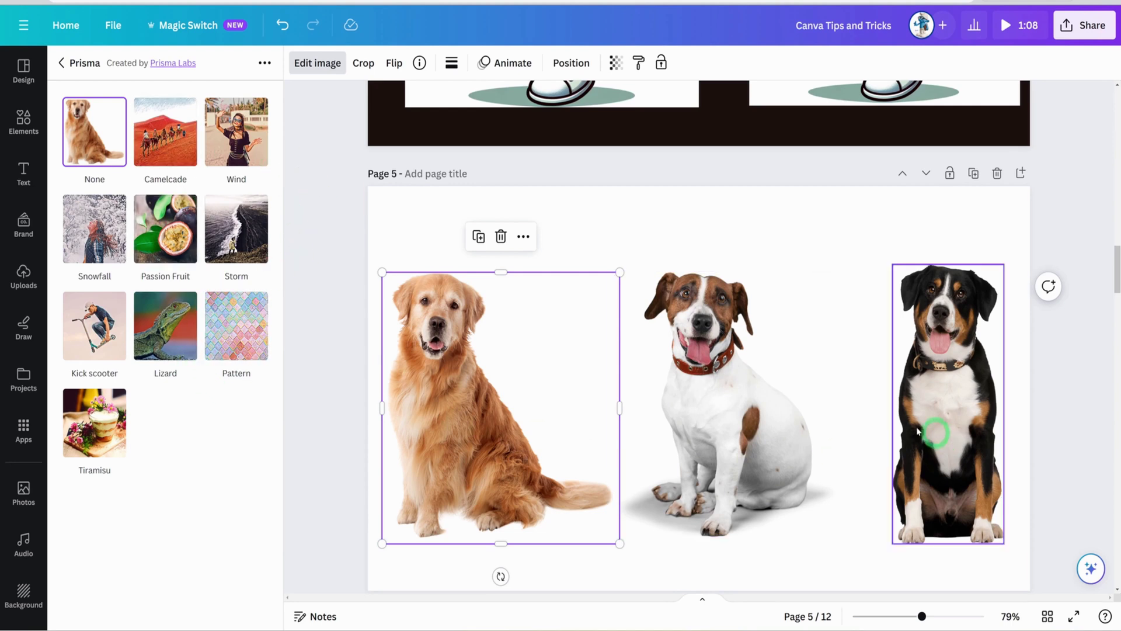
{"action": "left_click", "coordinate": [164, 240]}
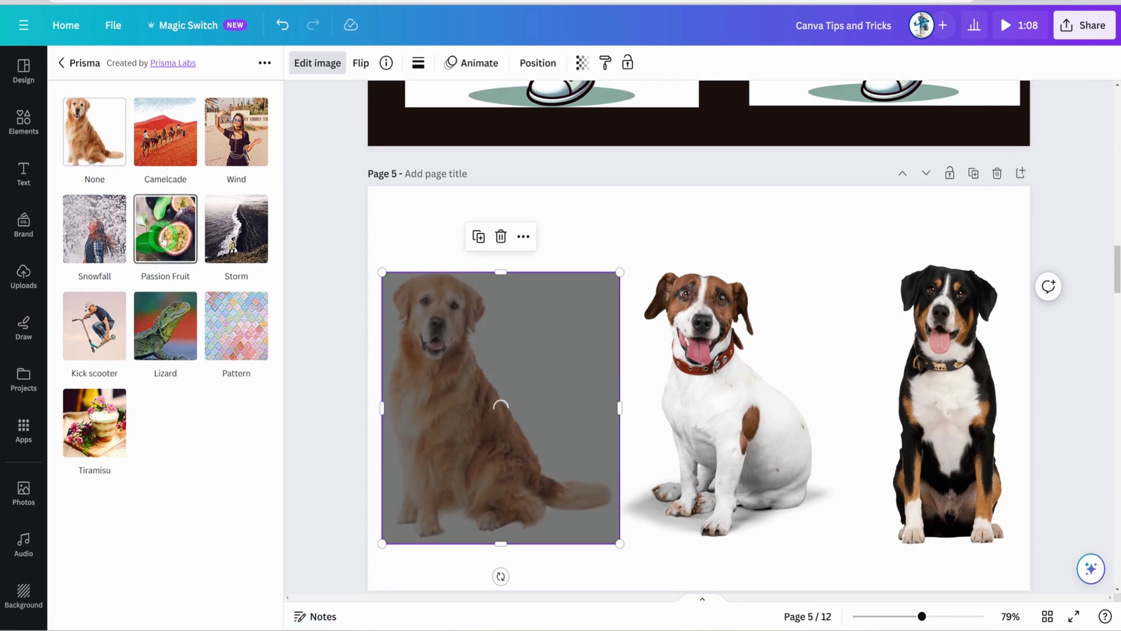
{"action": "left_click", "coordinate": [410, 251]}
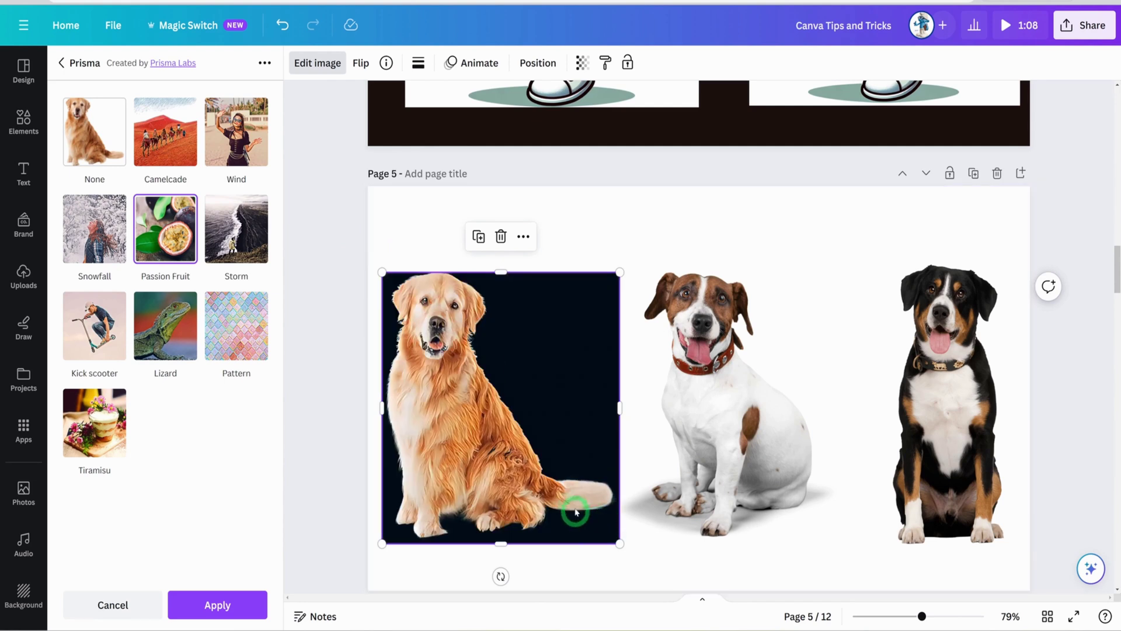
{"action": "mouse_move", "coordinate": [576, 510]}
{"action": "left_mouse_down"}
{"action": "mouse_move", "coordinate": [572, 491]}
{"action": "mouse_move", "coordinate": [570, 500]}
{"action": "left_mouse_up"}
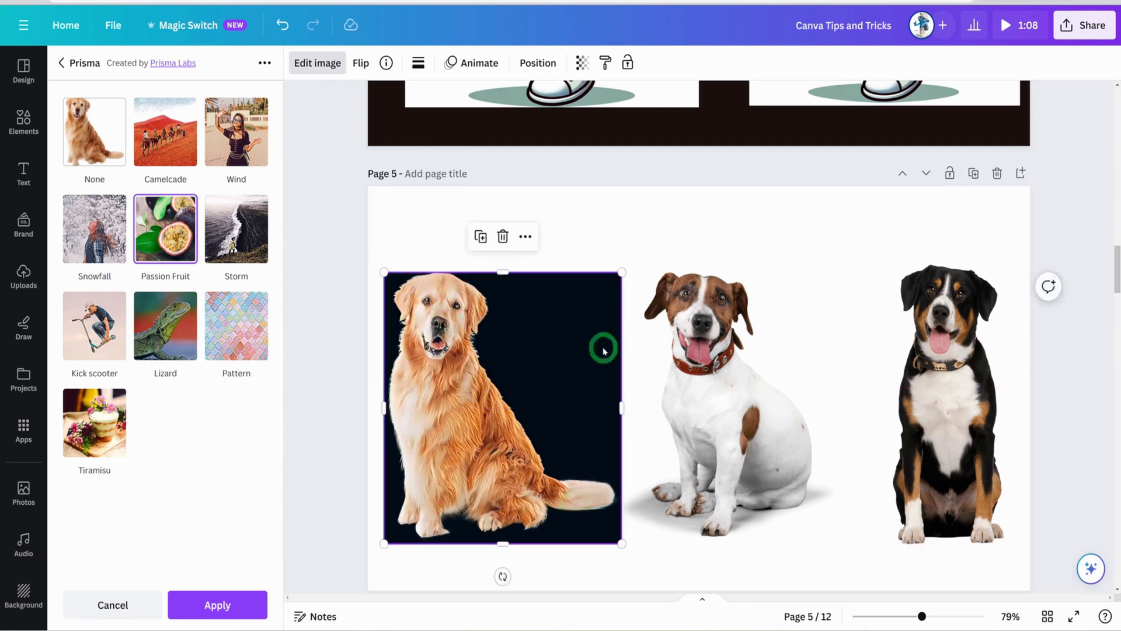
- Move the brown-and-white dog photo clear of the golden retriever and give it the Prisma Snowfall effect
{"action": "left_click", "coordinate": [720, 392]}
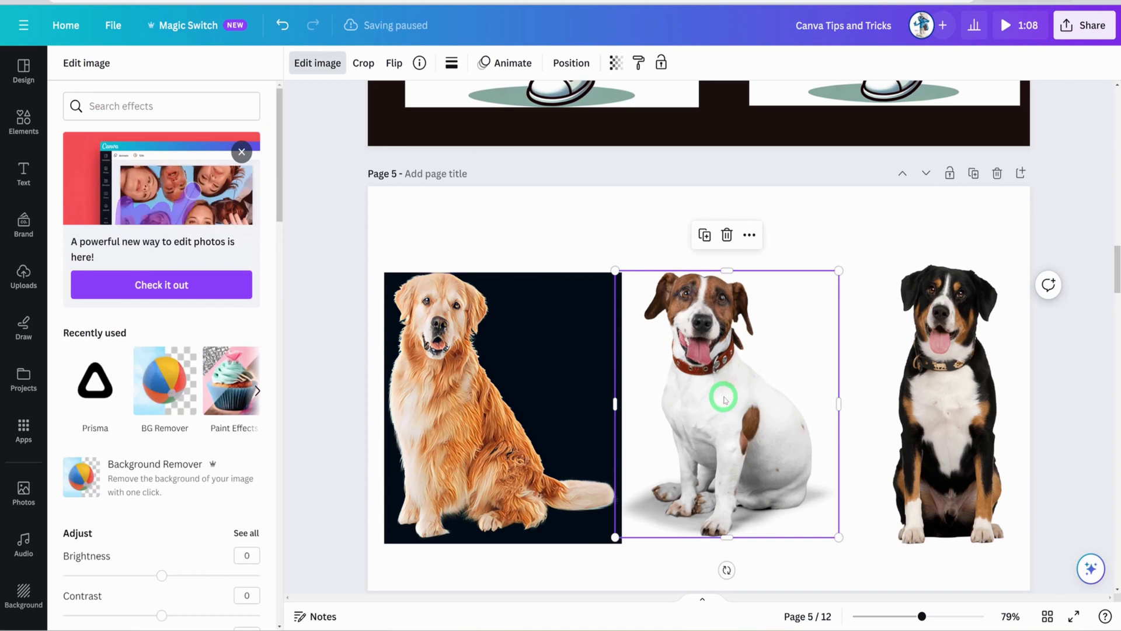
{"action": "left_click_drag", "start_coordinate": [721, 393], "coordinate": [742, 393]}
{"action": "left_click", "coordinate": [66, 388]}
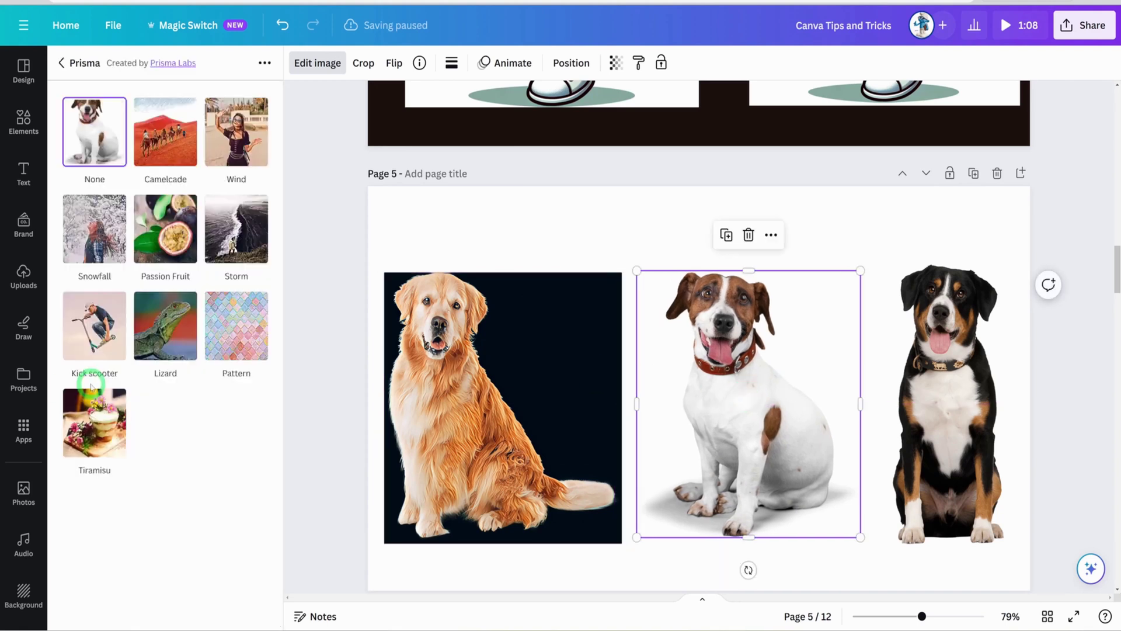
{"action": "left_click", "coordinate": [83, 223]}
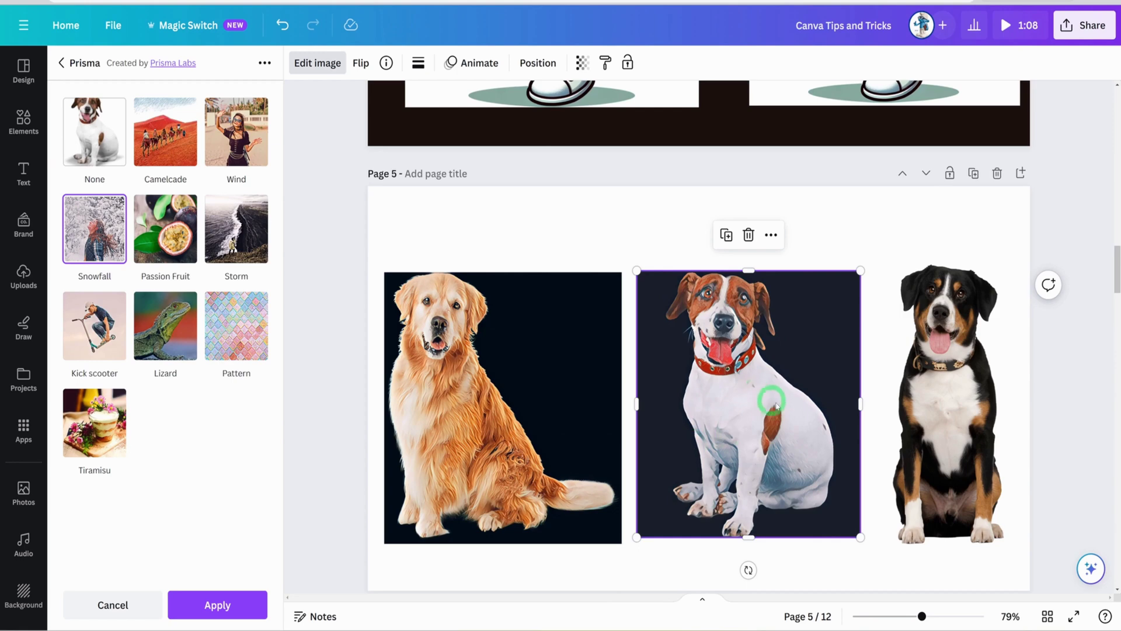
- Give the black tricolor dog photo the Prisma Storm effect and shift the photo slightly upward
{"action": "left_click", "coordinate": [964, 393]}
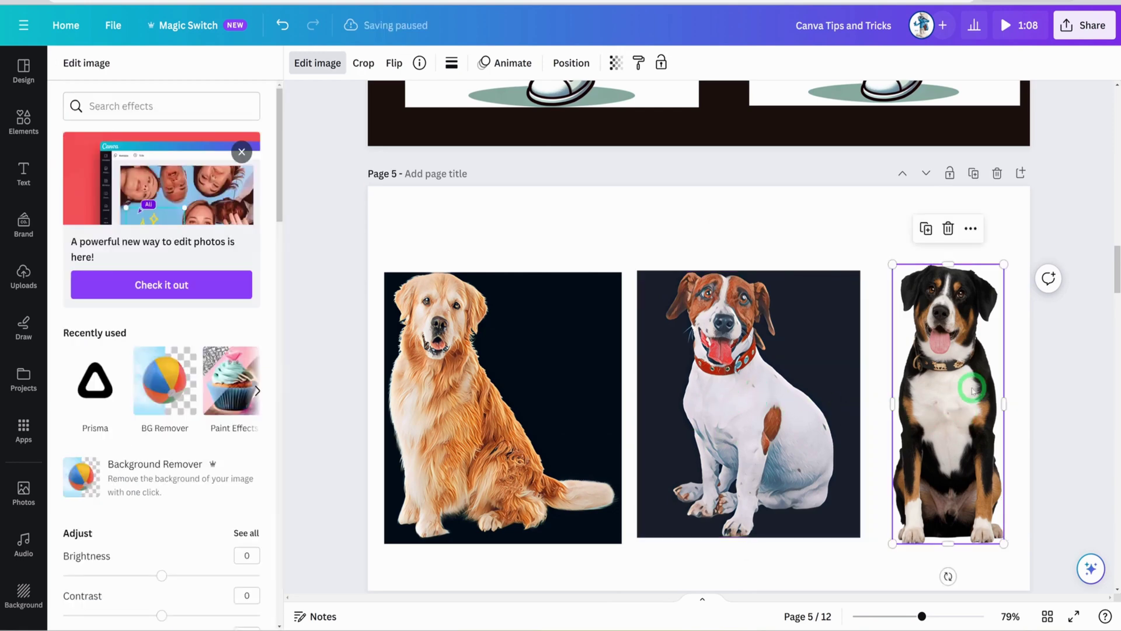
{"action": "left_click", "coordinate": [59, 416]}
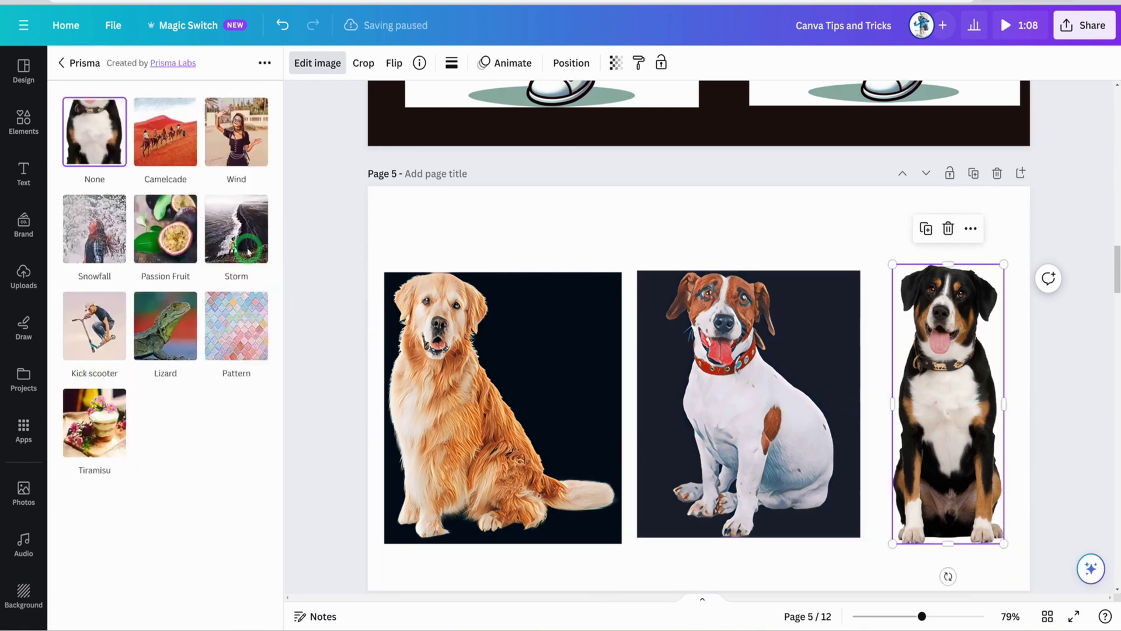
{"action": "left_click", "coordinate": [254, 228]}
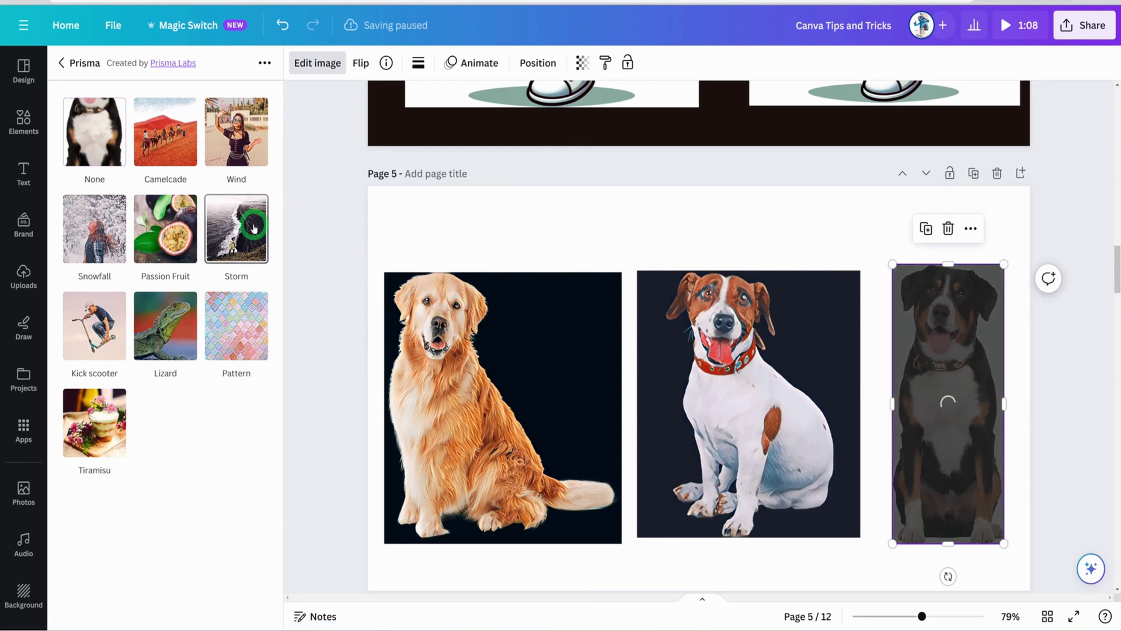
{"action": "left_click_drag", "start_coordinate": [937, 409], "coordinate": [951, 463]}
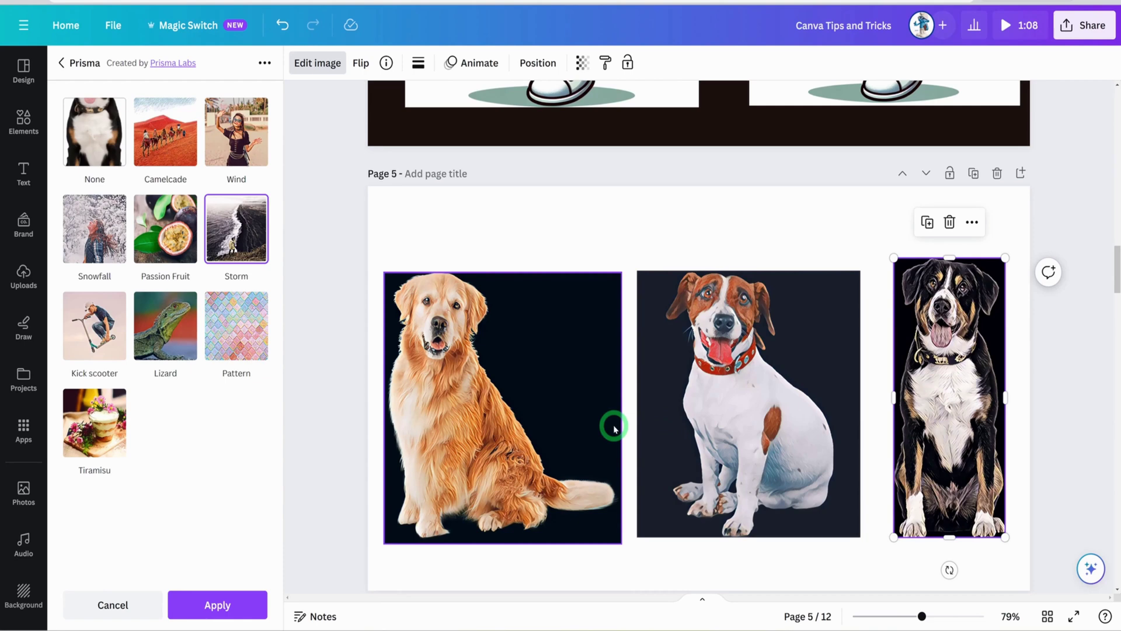
- Go to page 6 and open the olive-green color of the orange vector flower
{"action": "left_click", "coordinate": [561, 345]}
{"action": "scroll", "coordinate": [558, 280], "scroll_direction": "down", "scroll_amount": 3}
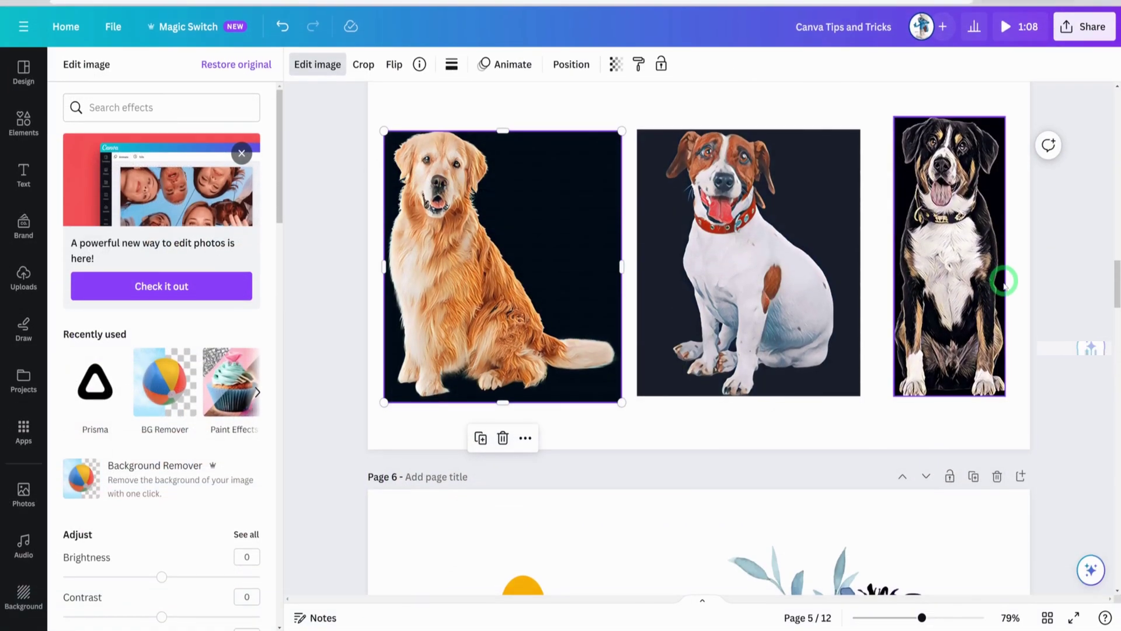
{"action": "scroll", "coordinate": [1001, 278], "scroll_direction": "down", "scroll_amount": 4}
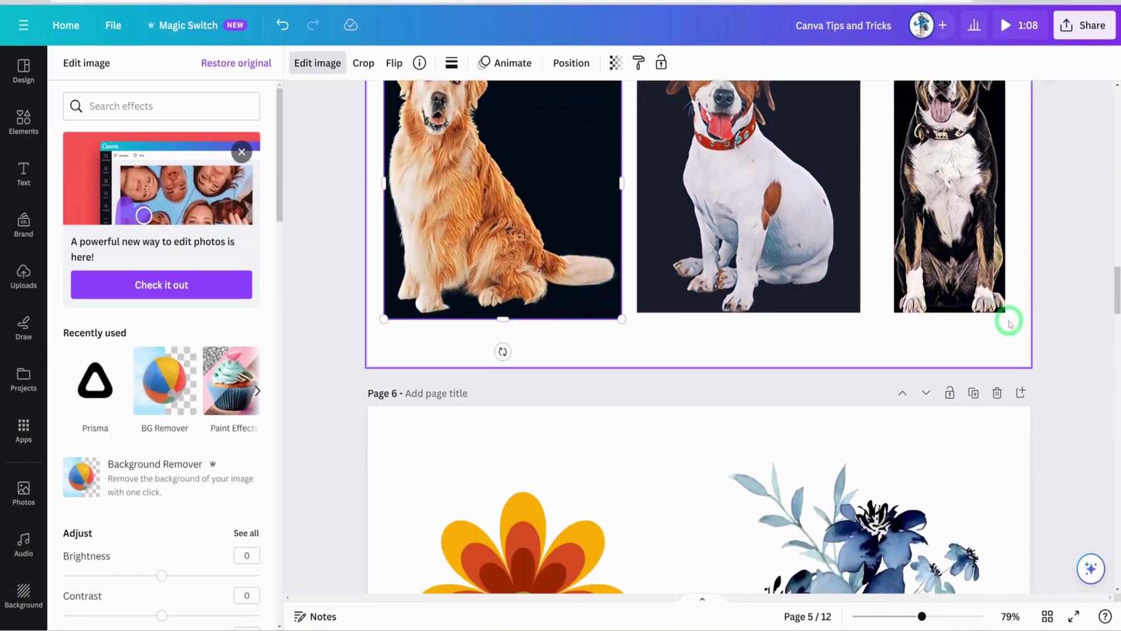
{"action": "scroll", "coordinate": [1010, 331], "scroll_direction": "down", "scroll_amount": 2}
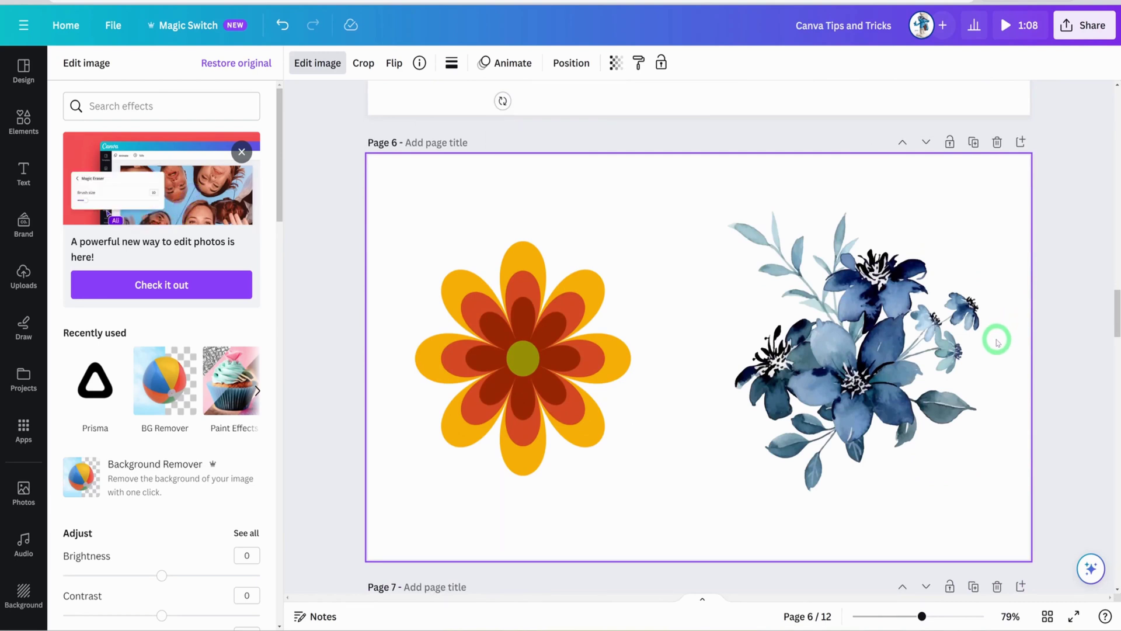
{"action": "left_click", "coordinate": [525, 358]}
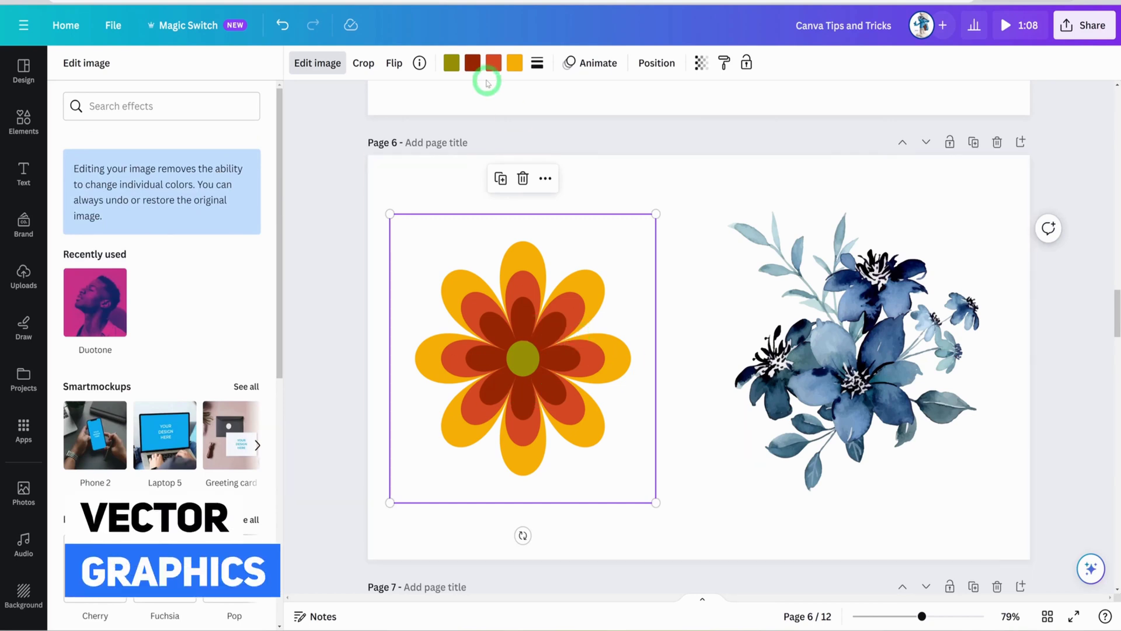
{"action": "left_click", "coordinate": [449, 65]}
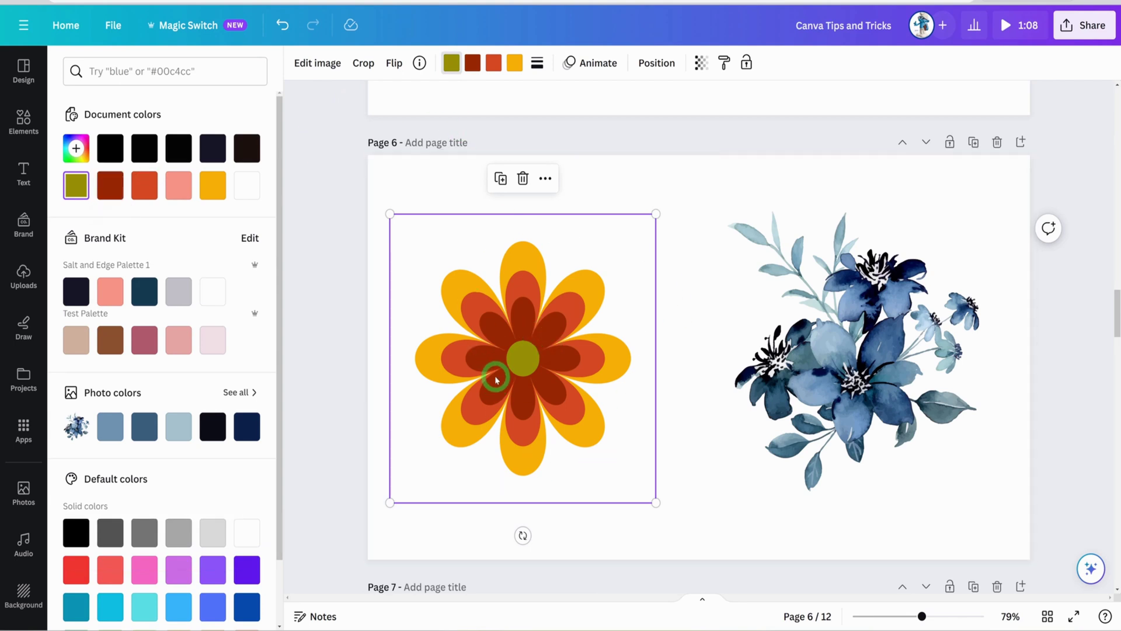
- Shift the blue watercolor bouquet slightly to the right and recolor the orange flower's olive-green center salmon pink
{"action": "left_click", "coordinate": [841, 362]}
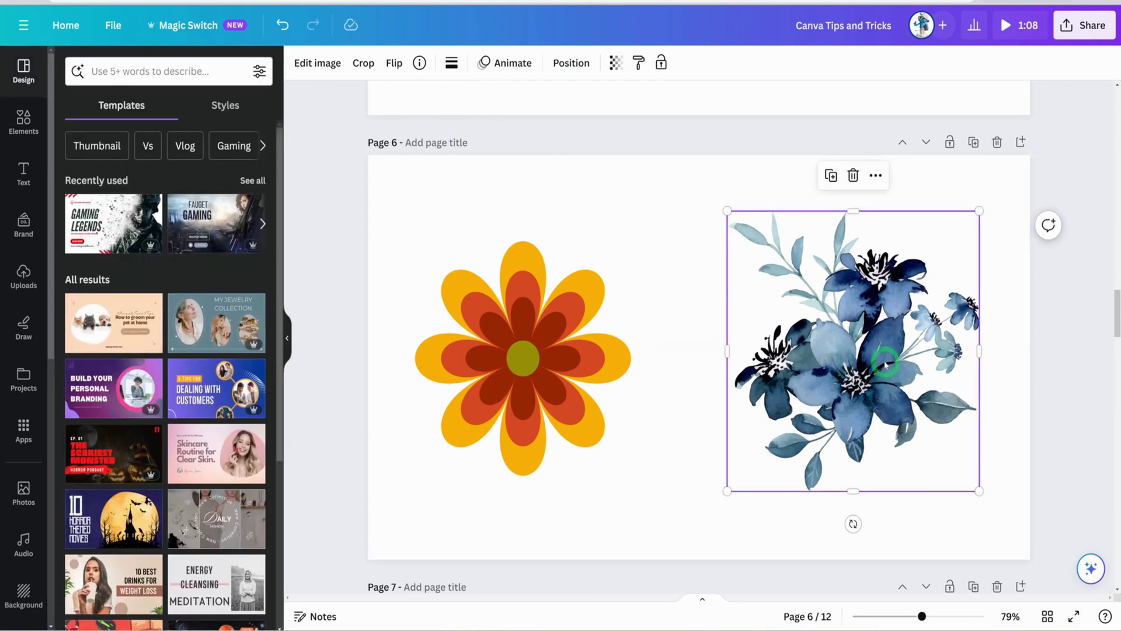
{"action": "mouse_move", "coordinate": [885, 363]}
{"action": "left_mouse_down"}
{"action": "mouse_move", "coordinate": [926, 360]}
{"action": "mouse_move", "coordinate": [891, 349]}
{"action": "left_mouse_up"}
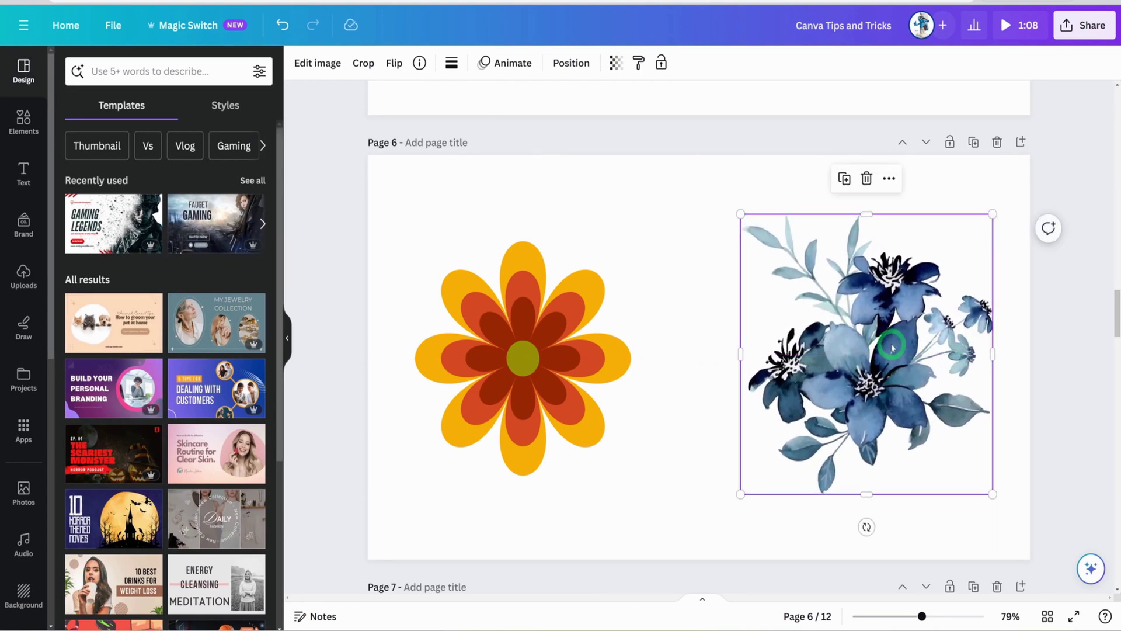
{"action": "left_click", "coordinate": [526, 382]}
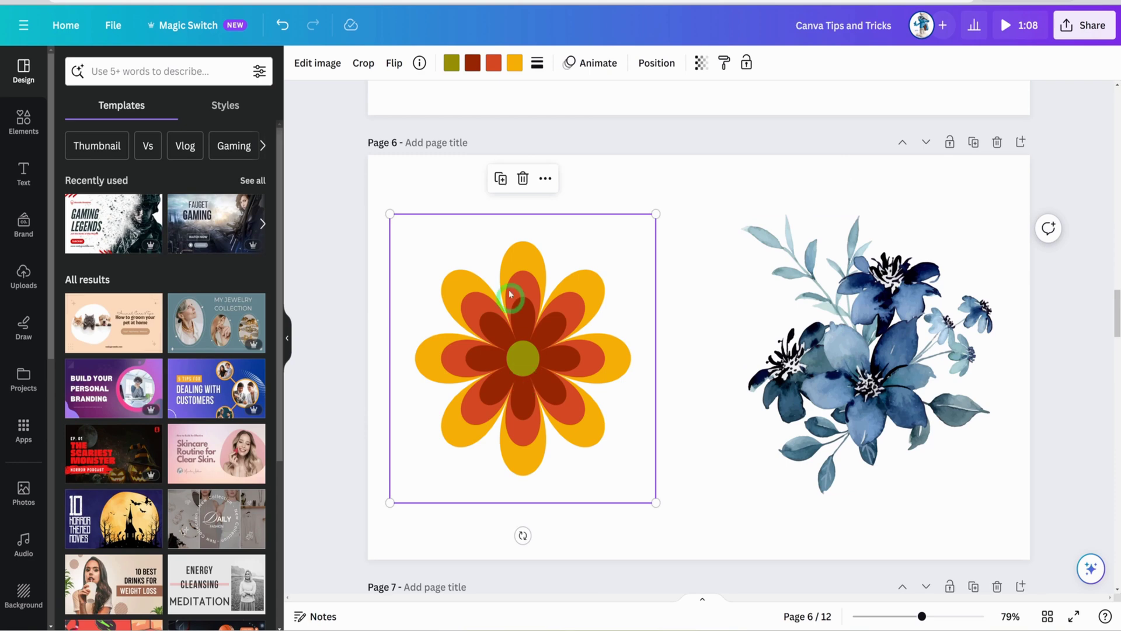
{"action": "left_click", "coordinate": [451, 63]}
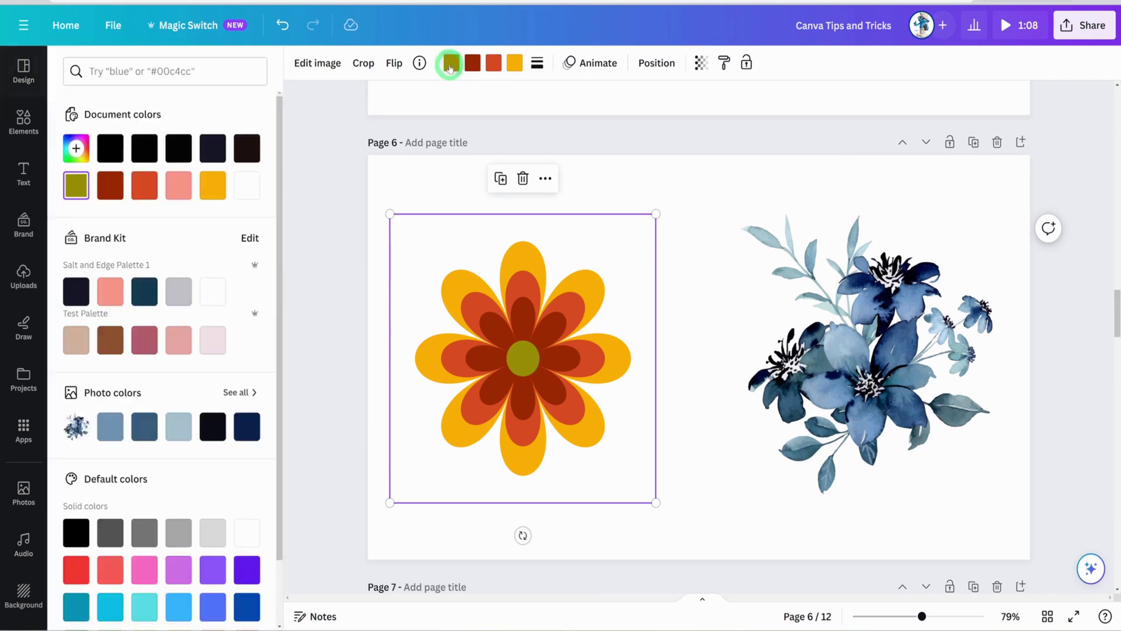
{"action": "left_click", "coordinate": [178, 187]}
- Move the blue watercolor bouquet slightly back to the left and open it in the new photo editor
{"action": "left_click", "coordinate": [832, 337]}
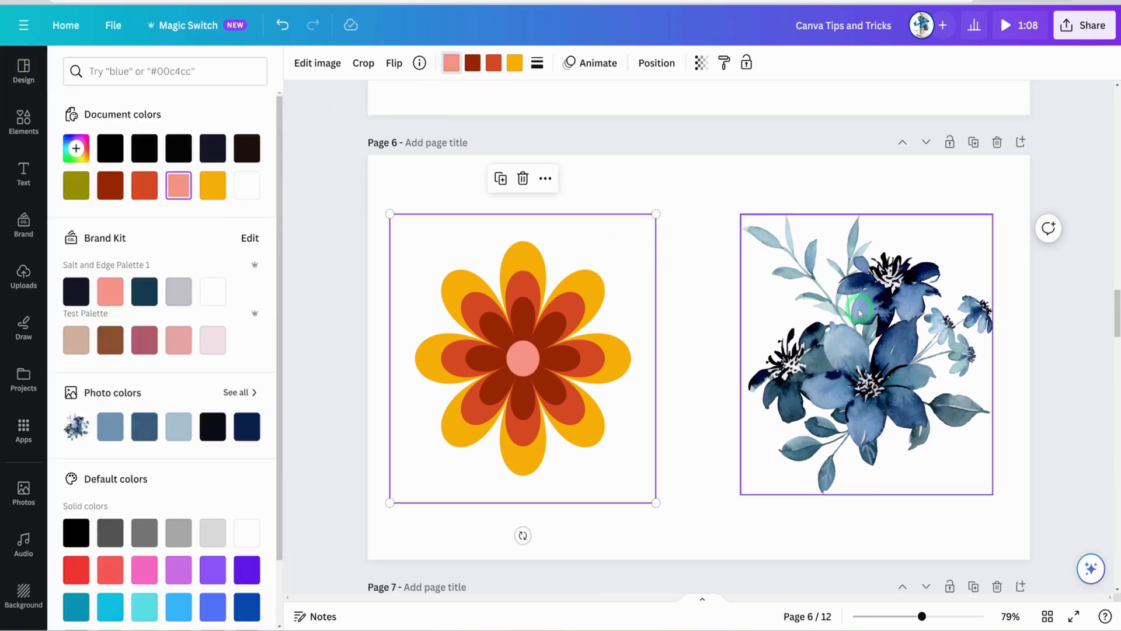
{"action": "left_click_drag", "start_coordinate": [830, 366], "coordinate": [799, 347]}
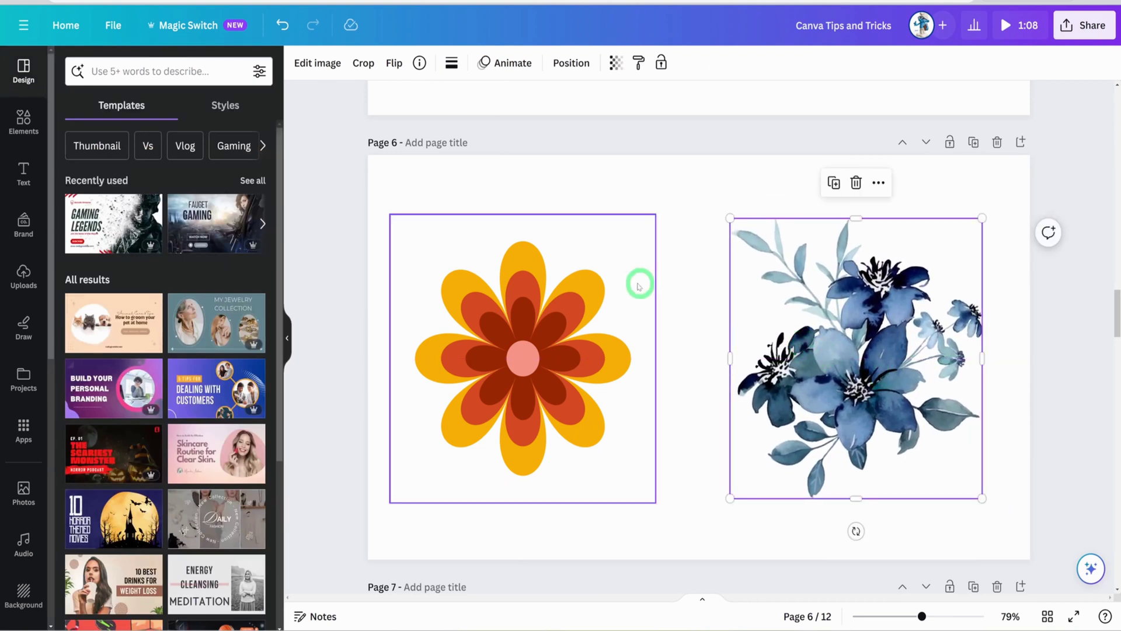
{"action": "left_click", "coordinate": [330, 64]}
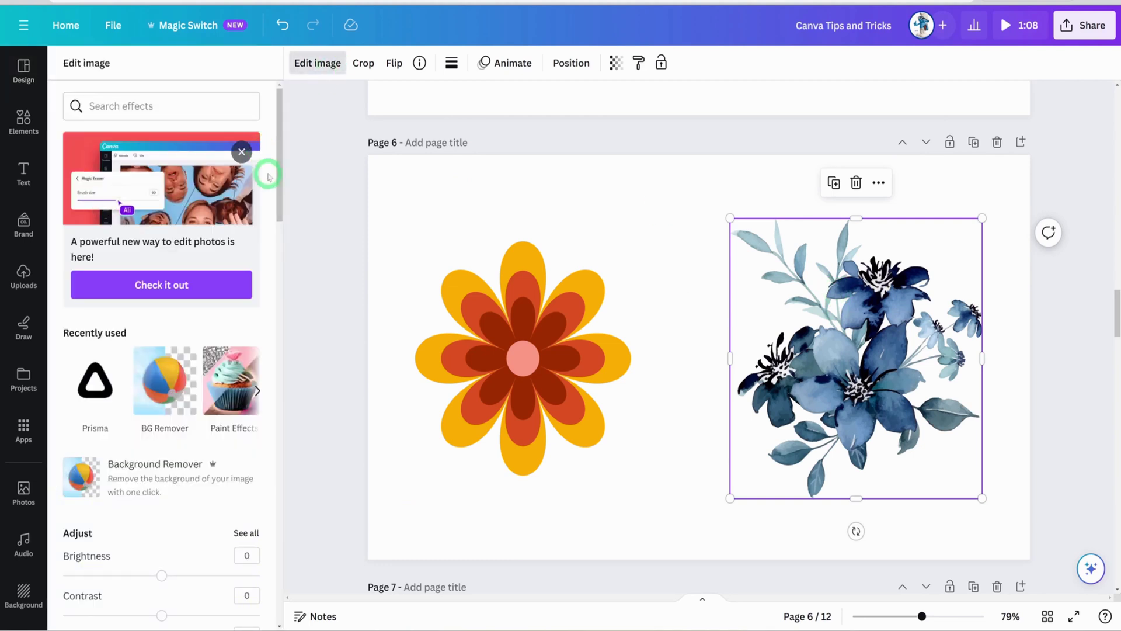
{"action": "left_click", "coordinate": [166, 291]}
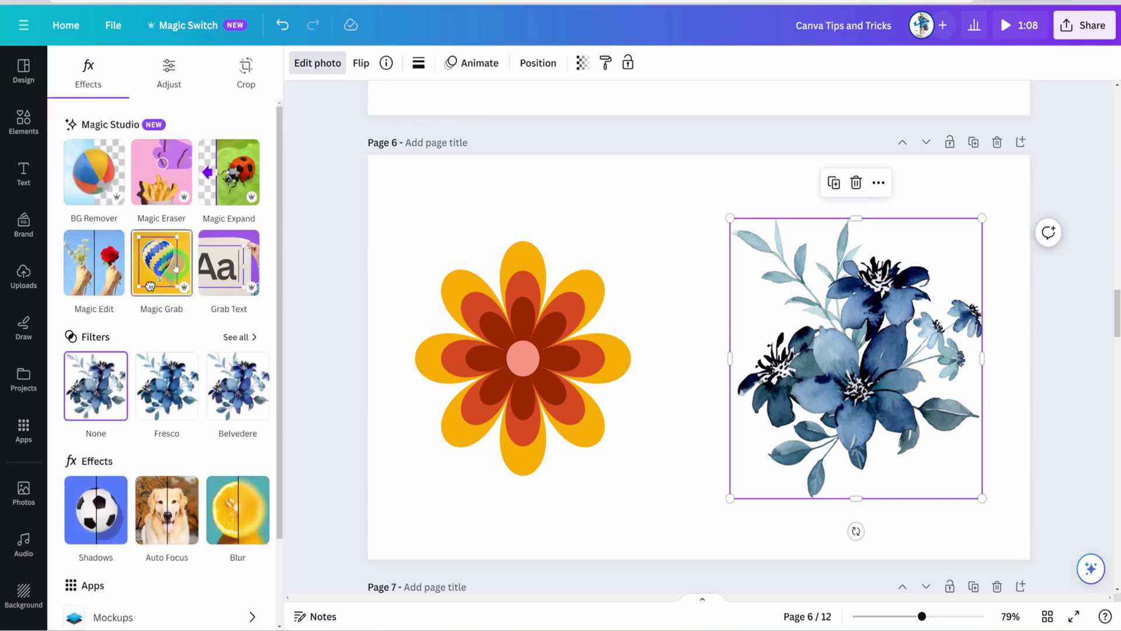
- Apply the Duotone effect Pastel to the blue watercolor bouquet
{"action": "scroll", "coordinate": [275, 318], "scroll_direction": "down", "scroll_amount": 2}
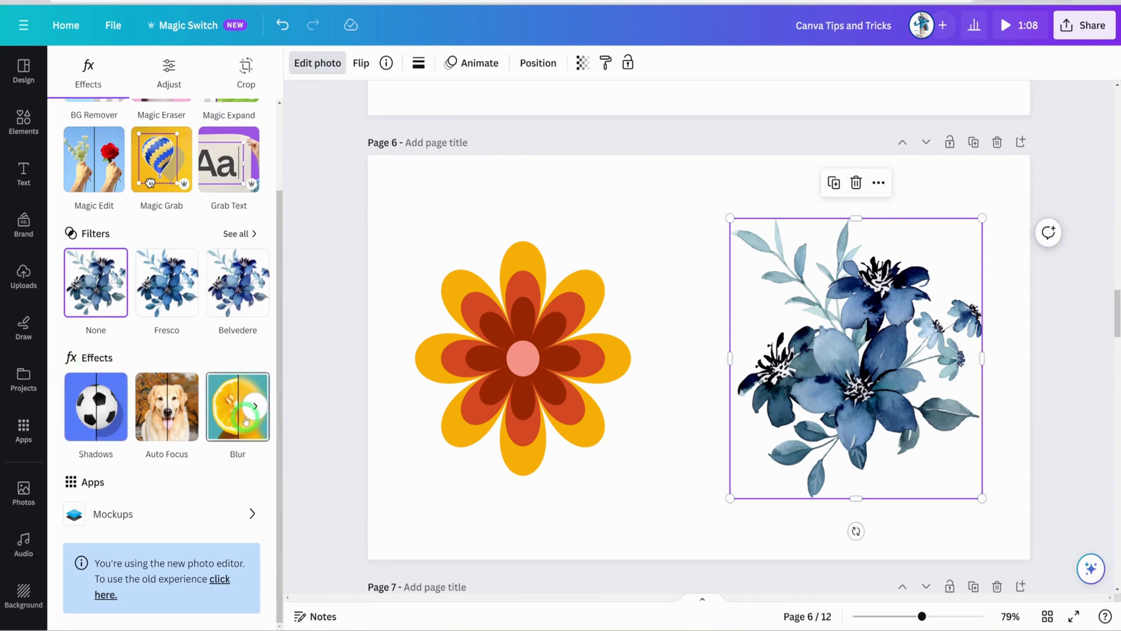
{"action": "left_click", "coordinate": [256, 407]}
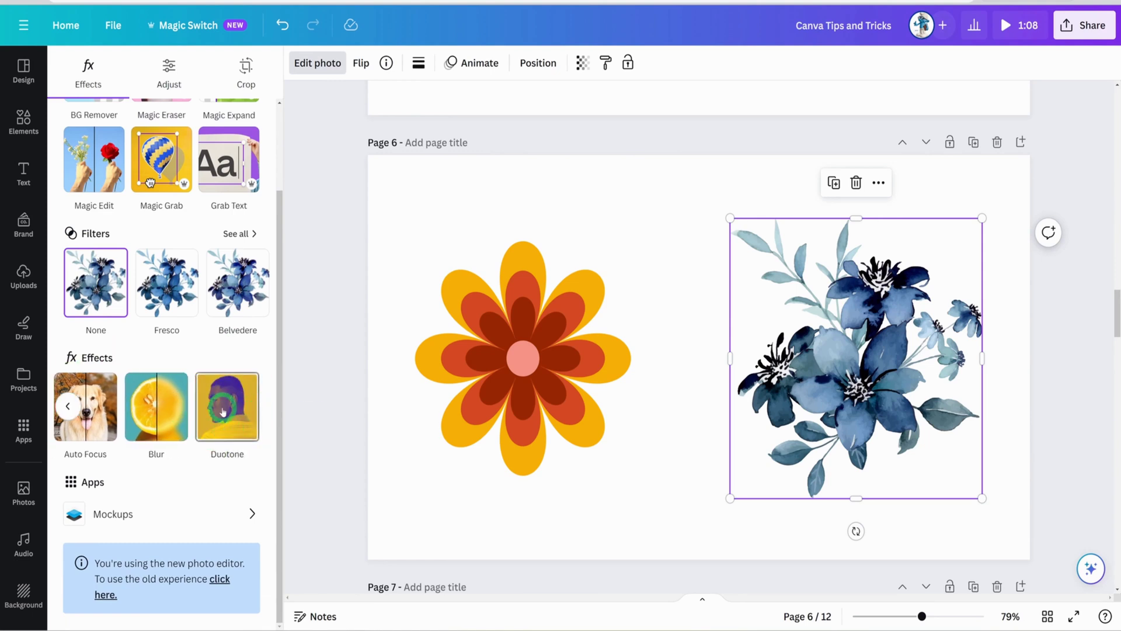
{"action": "left_click", "coordinate": [223, 412]}
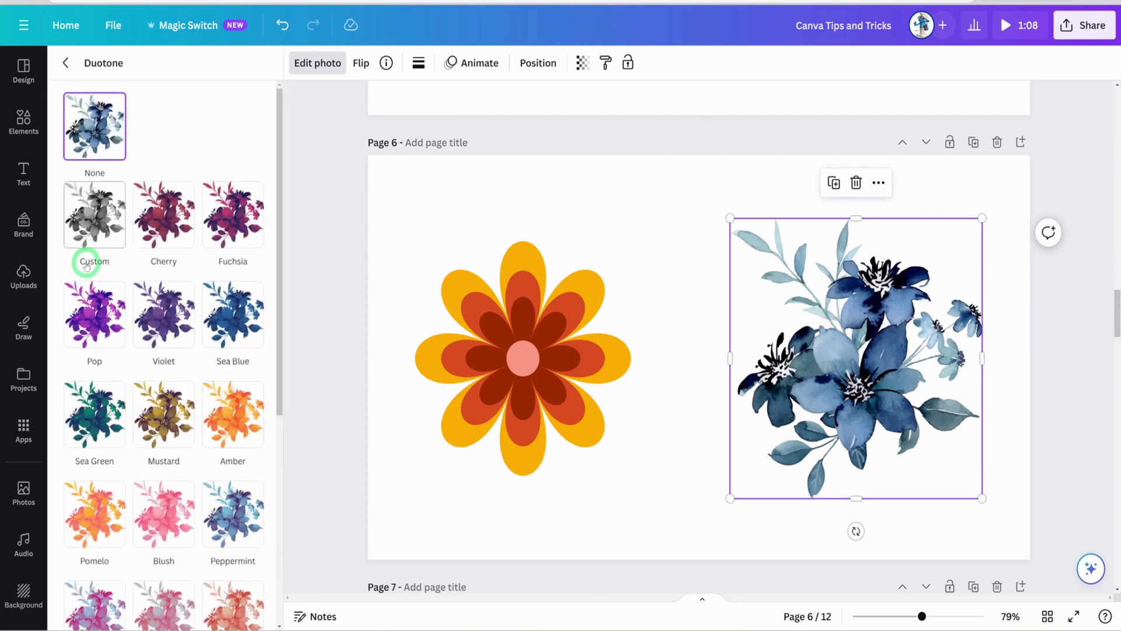
{"action": "scroll", "coordinate": [129, 257], "scroll_direction": "down", "scroll_amount": 6}
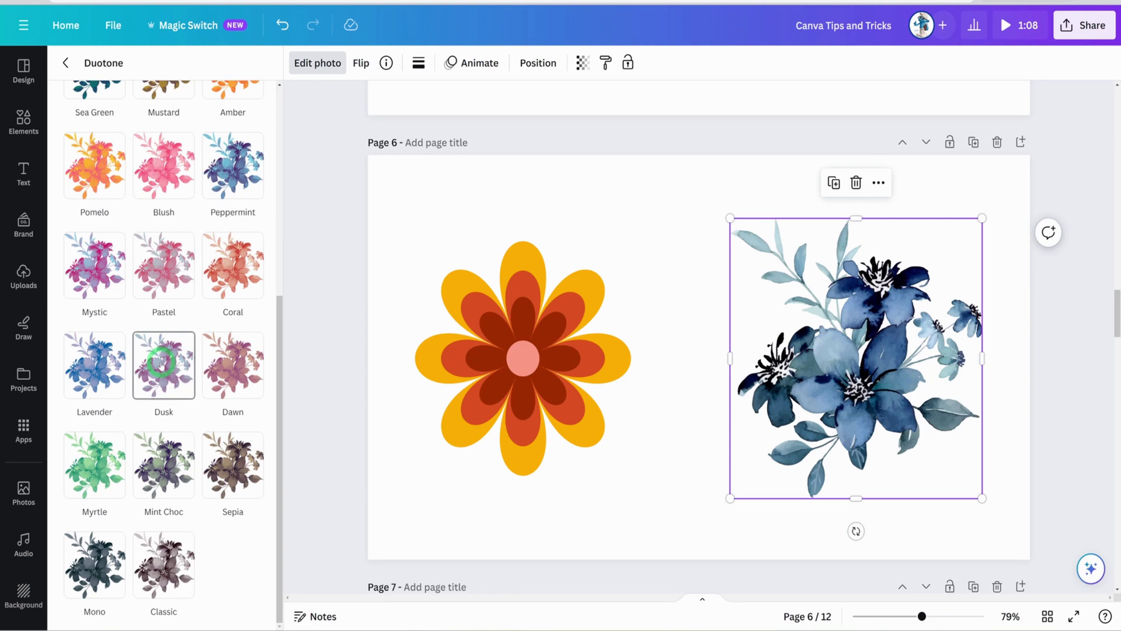
{"action": "scroll", "coordinate": [162, 362], "scroll_direction": "up", "scroll_amount": 2}
{"action": "left_click", "coordinate": [164, 406]}
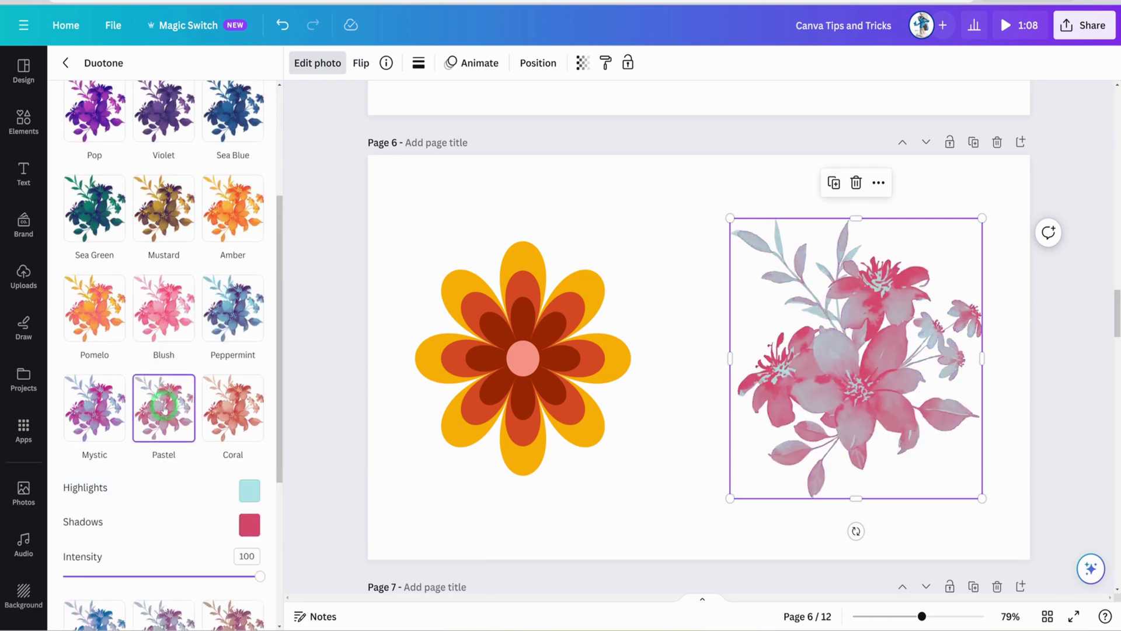
- Set the bouquet's duotone highlights to near-white and its shadows to blue #67A1D6, and deselect it
{"action": "scroll", "coordinate": [175, 397], "scroll_direction": "down", "scroll_amount": 2}
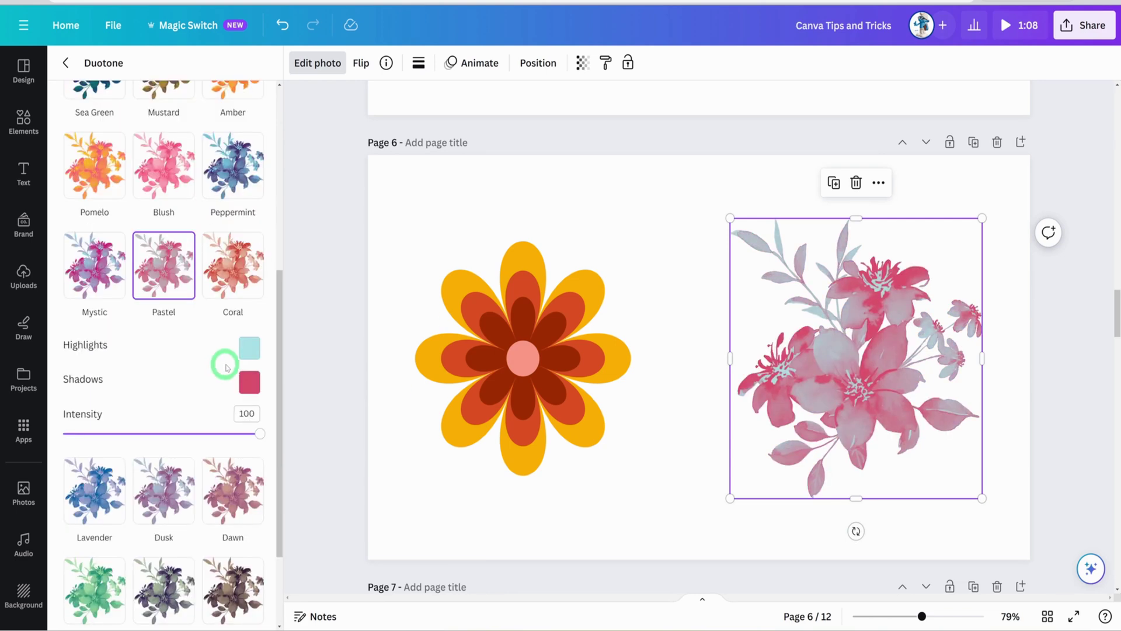
{"action": "left_click", "coordinate": [251, 348]}
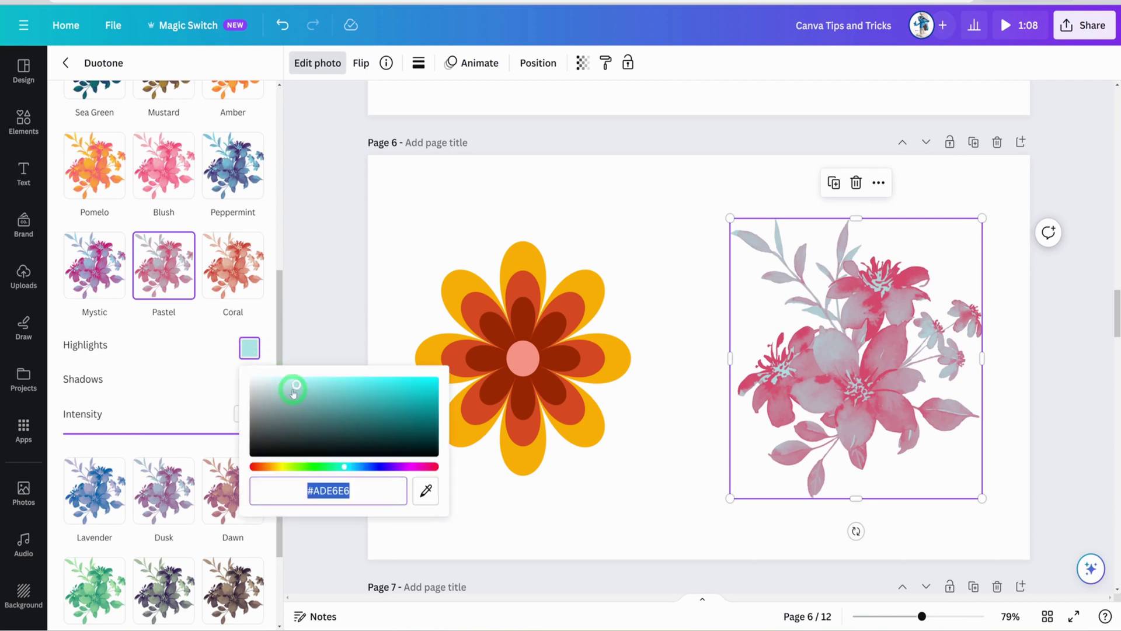
{"action": "left_click_drag", "start_coordinate": [294, 391], "coordinate": [251, 393]}
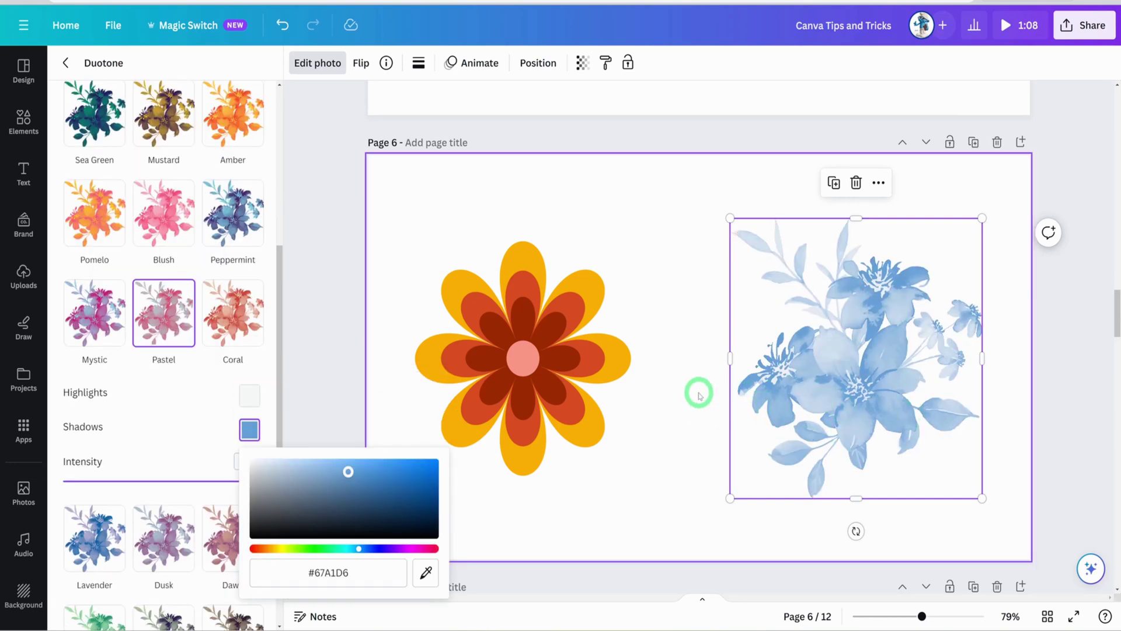
{"action": "left_click", "coordinate": [698, 395]}
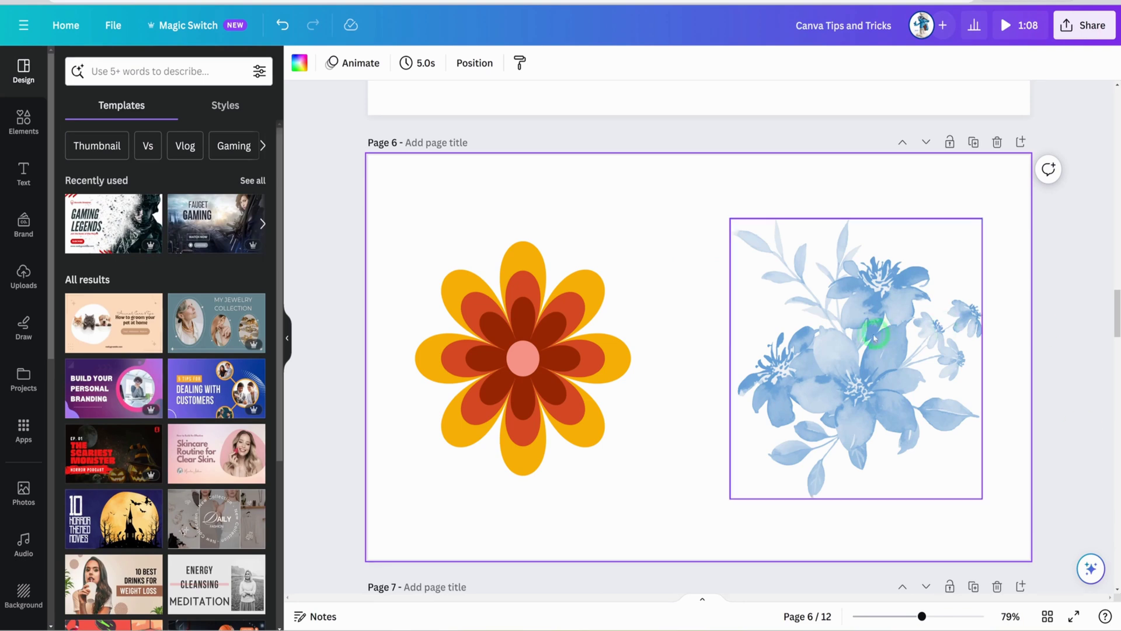
- Replace the elements search with "flowers" and limit the results to graphics
{"action": "left_click", "coordinate": [23, 121]}
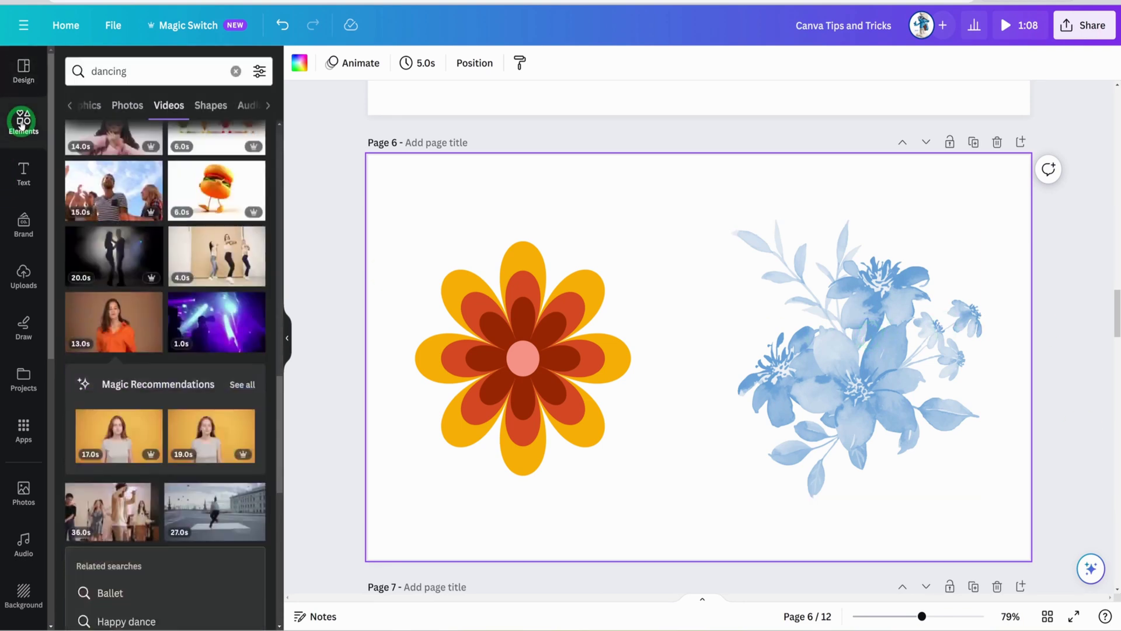
{"action": "left_click", "coordinate": [230, 69]}
{"action": "left_click", "coordinate": [236, 70]}
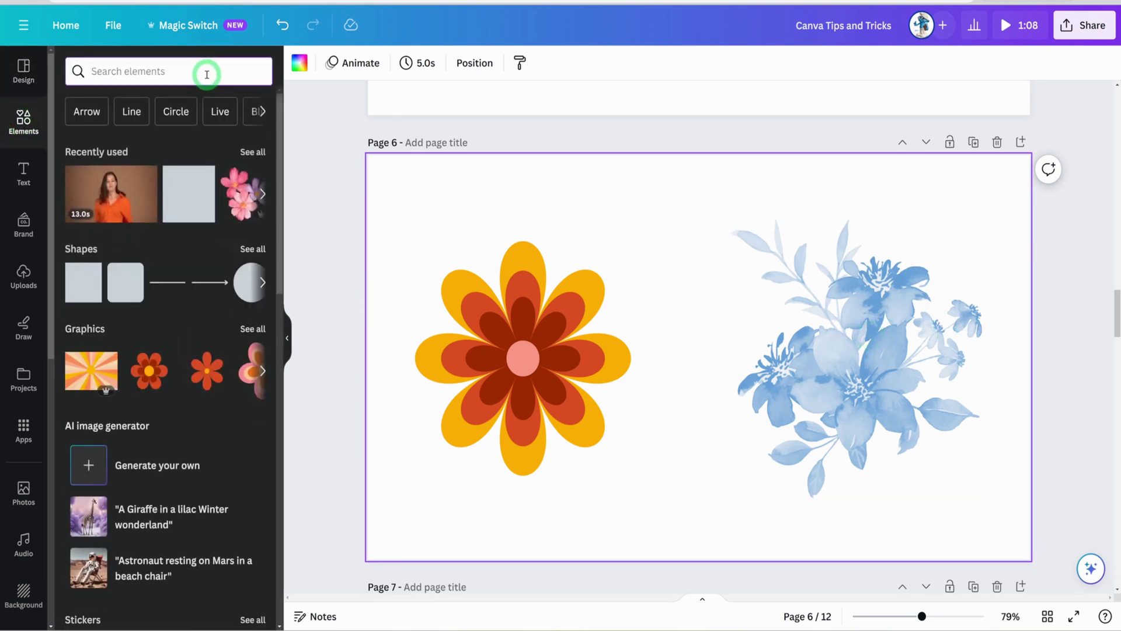
{"action": "type", "text": "flowers"}
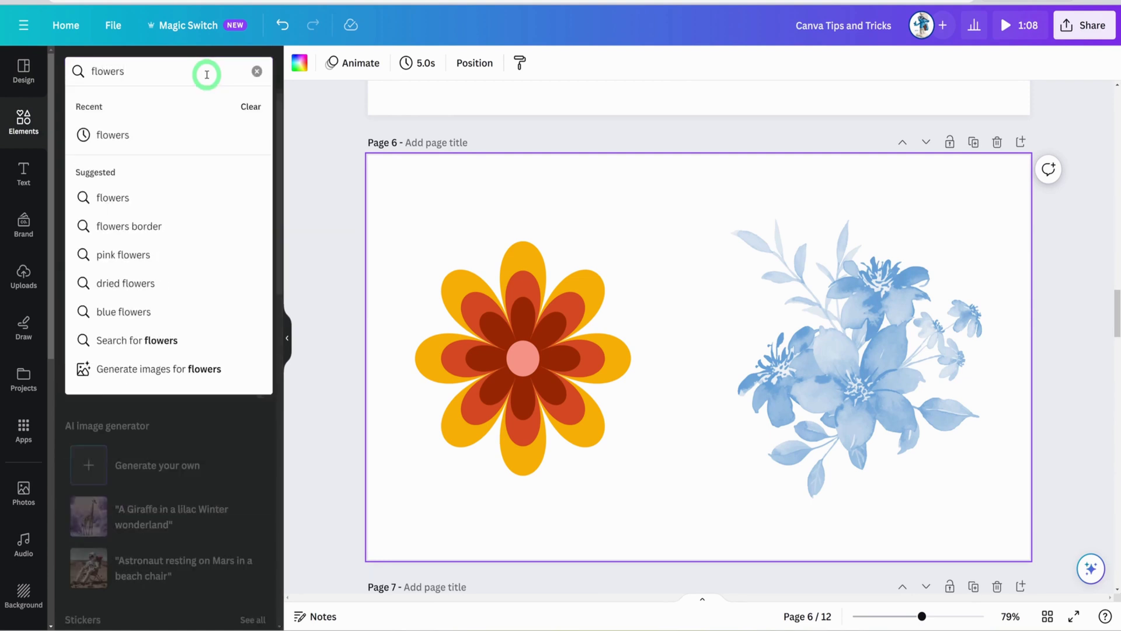
{"action": "key", "text": "Return"}
{"action": "scroll", "coordinate": [110, 216], "scroll_direction": "down", "scroll_amount": 2}
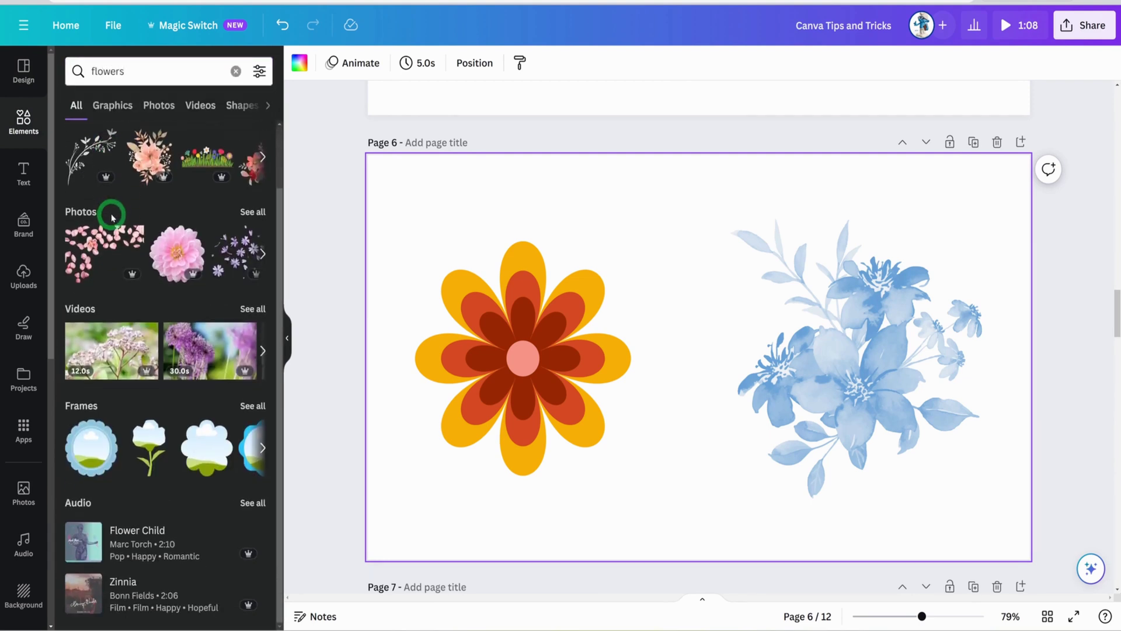
{"action": "scroll", "coordinate": [112, 216], "scroll_direction": "up", "scroll_amount": 2}
{"action": "left_click", "coordinate": [117, 106]}
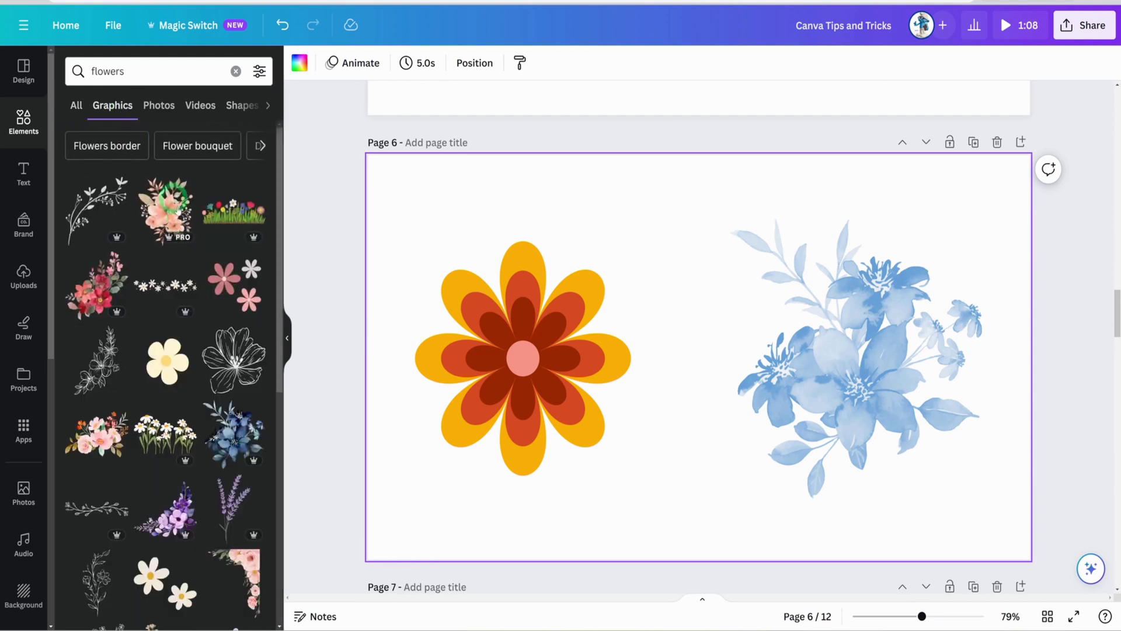
- Add the red watercolor flower bouquet graphic to page 6 and look through its full Magic Recommendations
{"action": "scroll", "coordinate": [173, 202], "scroll_direction": "down", "scroll_amount": 2}
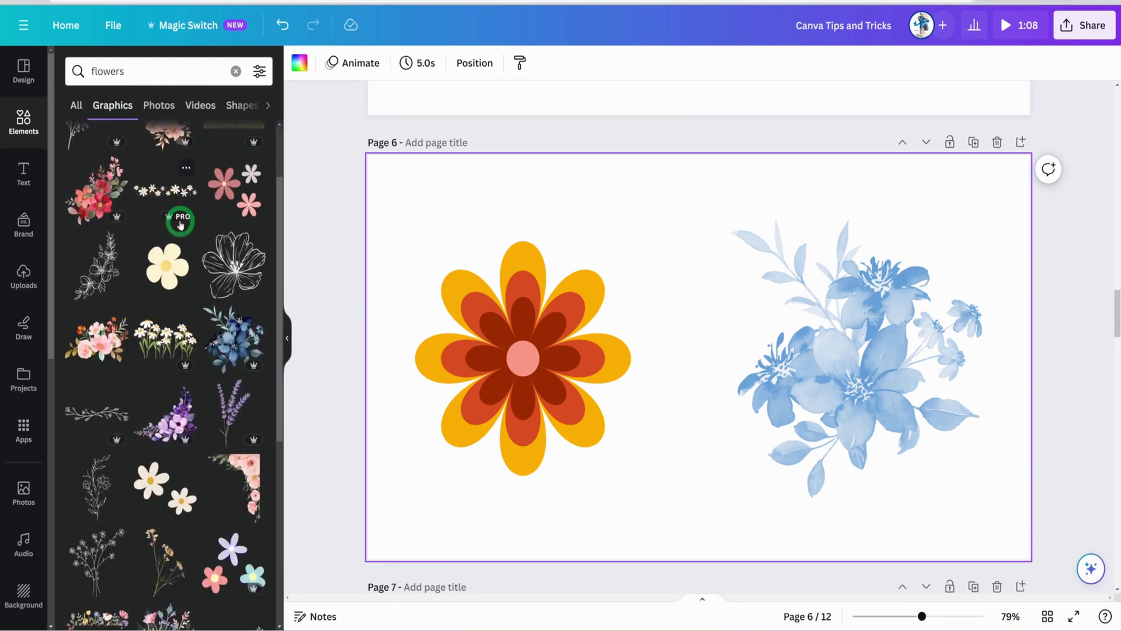
{"action": "left_click", "coordinate": [90, 201]}
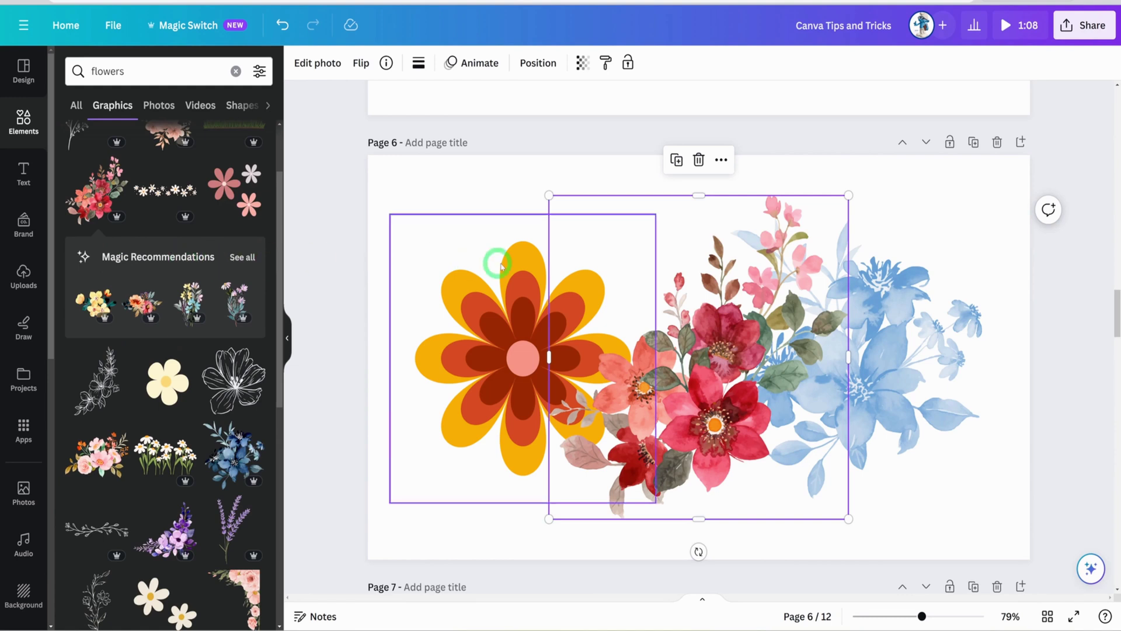
{"action": "left_click", "coordinate": [242, 259]}
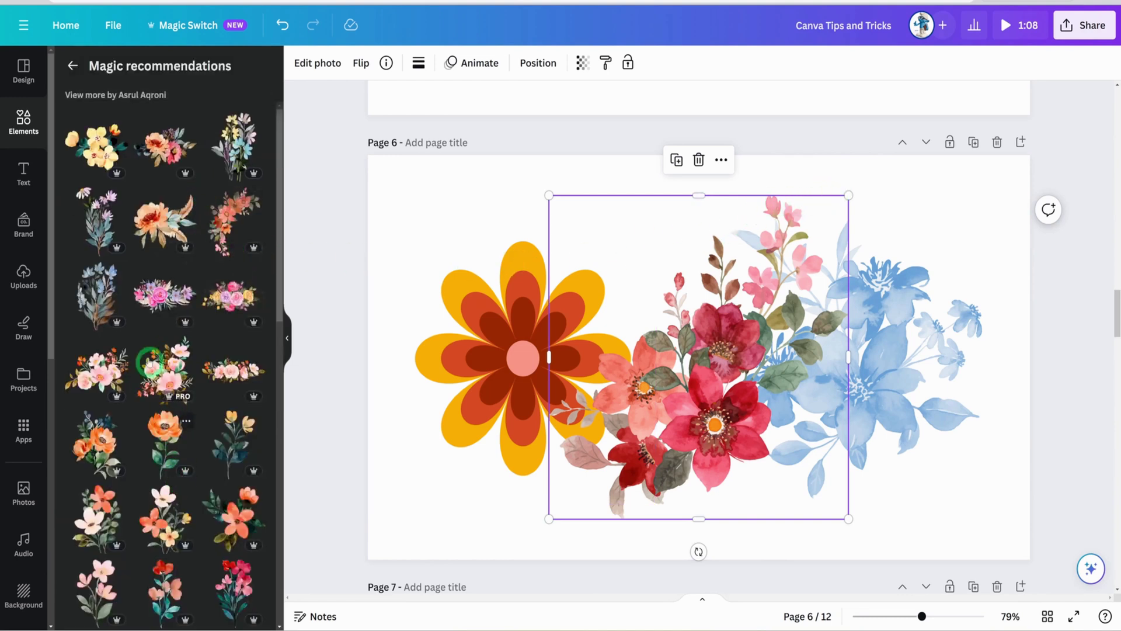
{"action": "left_click", "coordinate": [73, 66]}
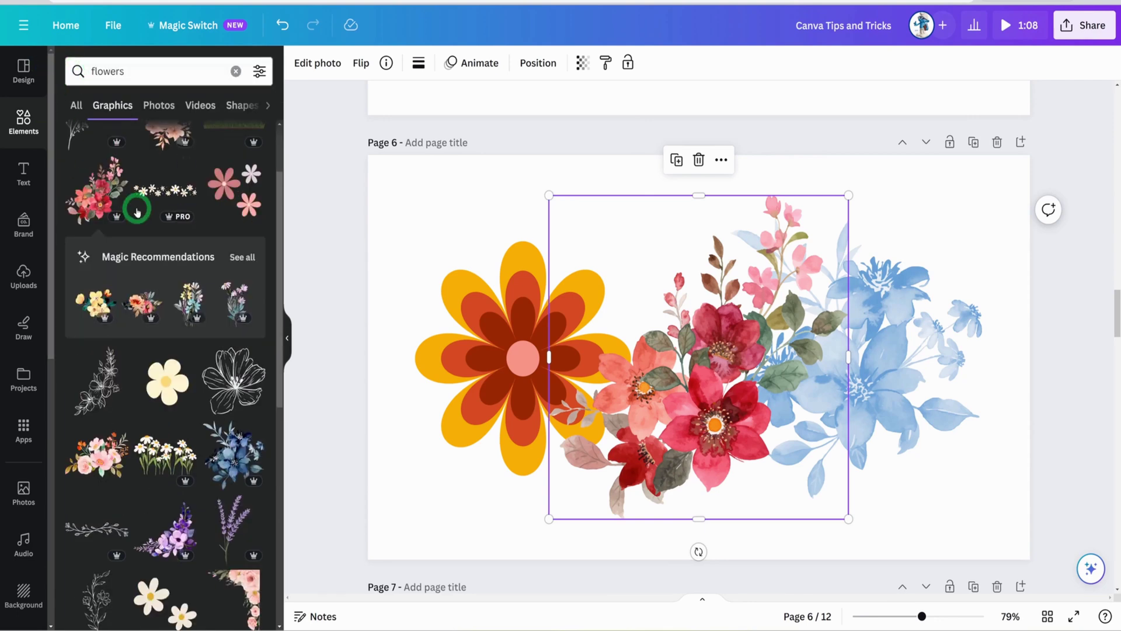
- Show all keywords of the red watercolor flower bouquet graphic and browse other elements by its creator
{"action": "mouse_move", "coordinate": [123, 167]}
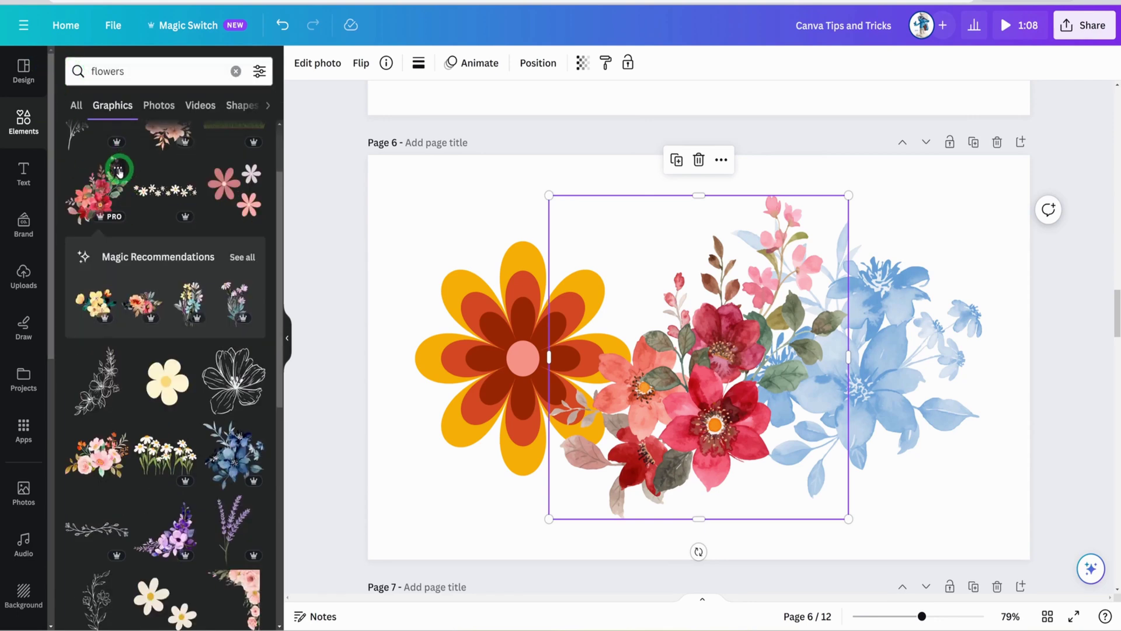
{"action": "left_click", "coordinate": [119, 170]}
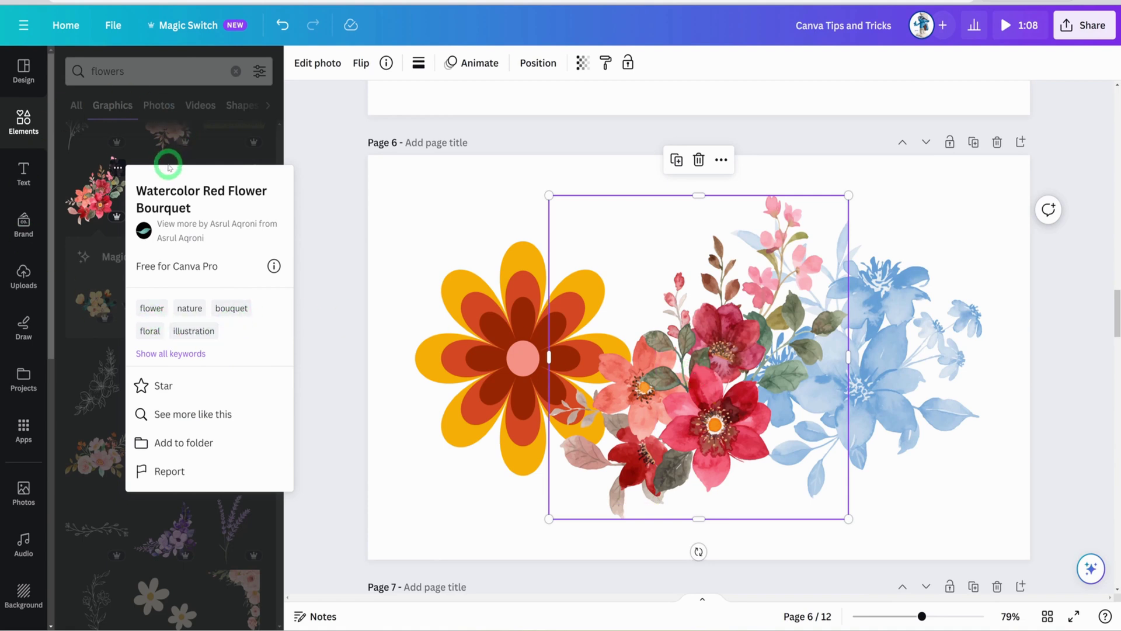
{"action": "left_click", "coordinate": [188, 354]}
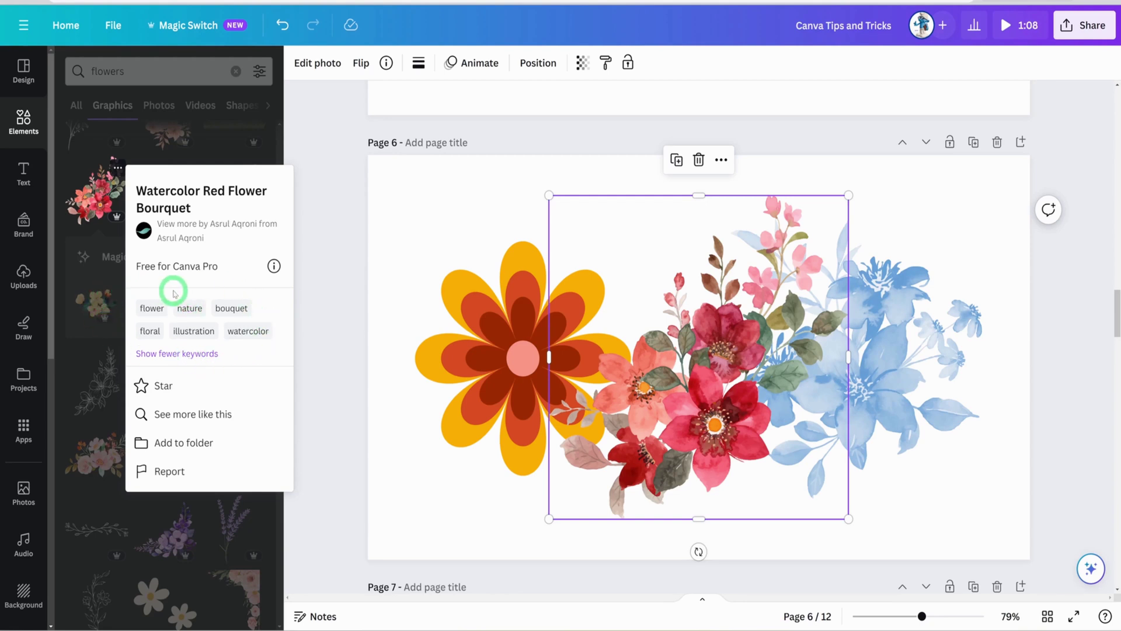
{"action": "left_click", "coordinate": [195, 229]}
{"action": "scroll", "coordinate": [201, 271], "scroll_direction": "down", "scroll_amount": 3}
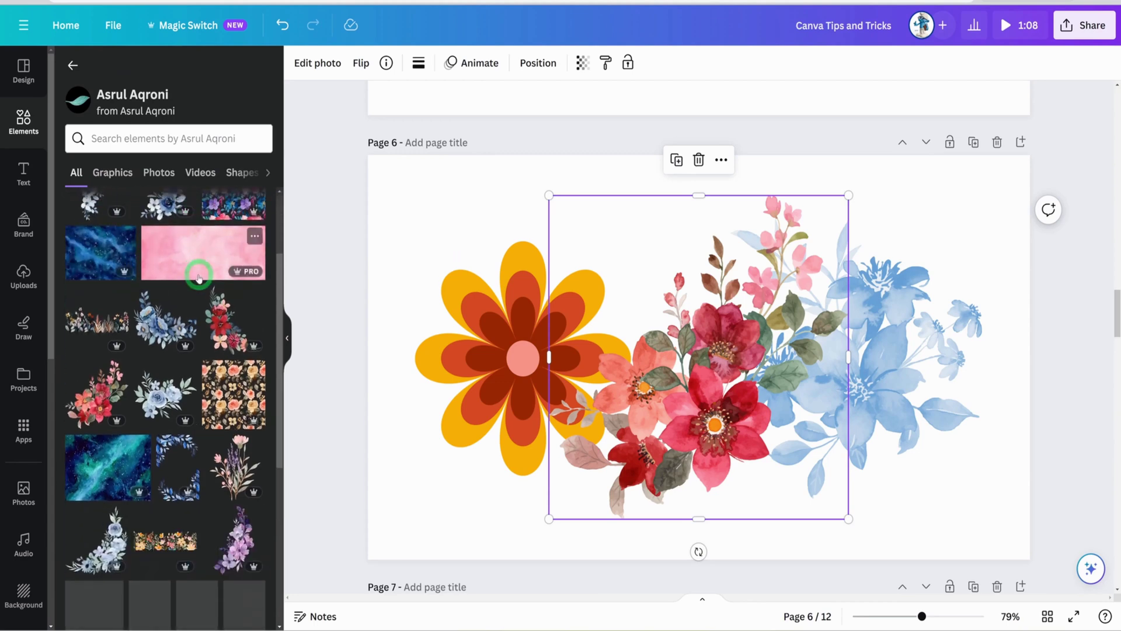
- Look through more floral graphics and patterns by the creator of the red watercolor bouquet
{"action": "scroll", "coordinate": [213, 339], "scroll_direction": "down", "scroll_amount": 8}
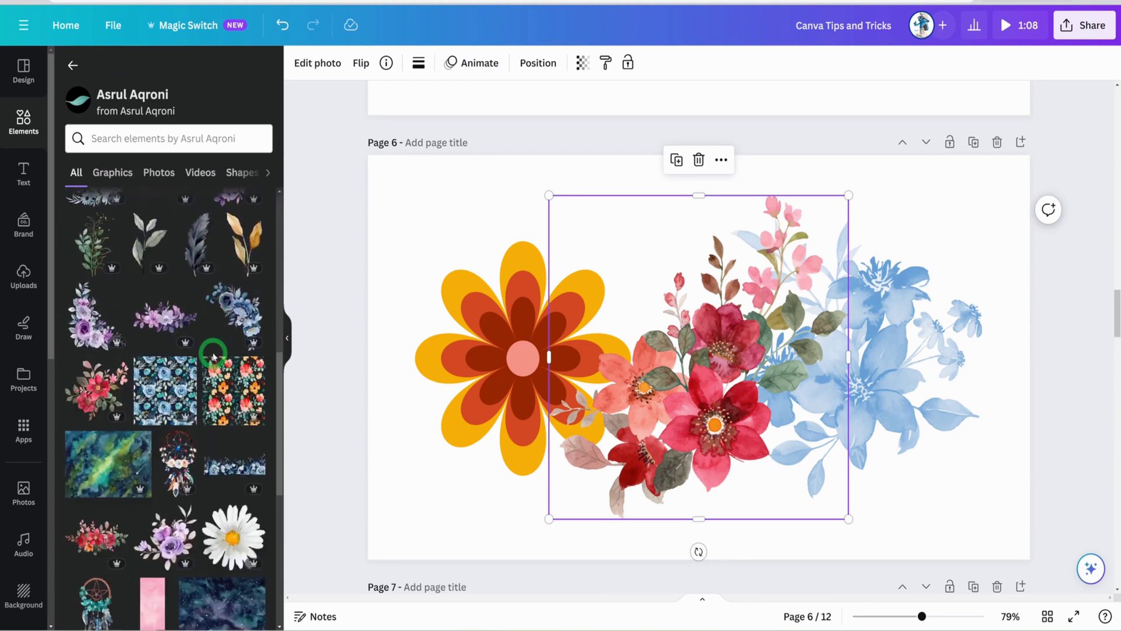
{"action": "scroll", "coordinate": [213, 343], "scroll_direction": "up", "scroll_amount": 5}
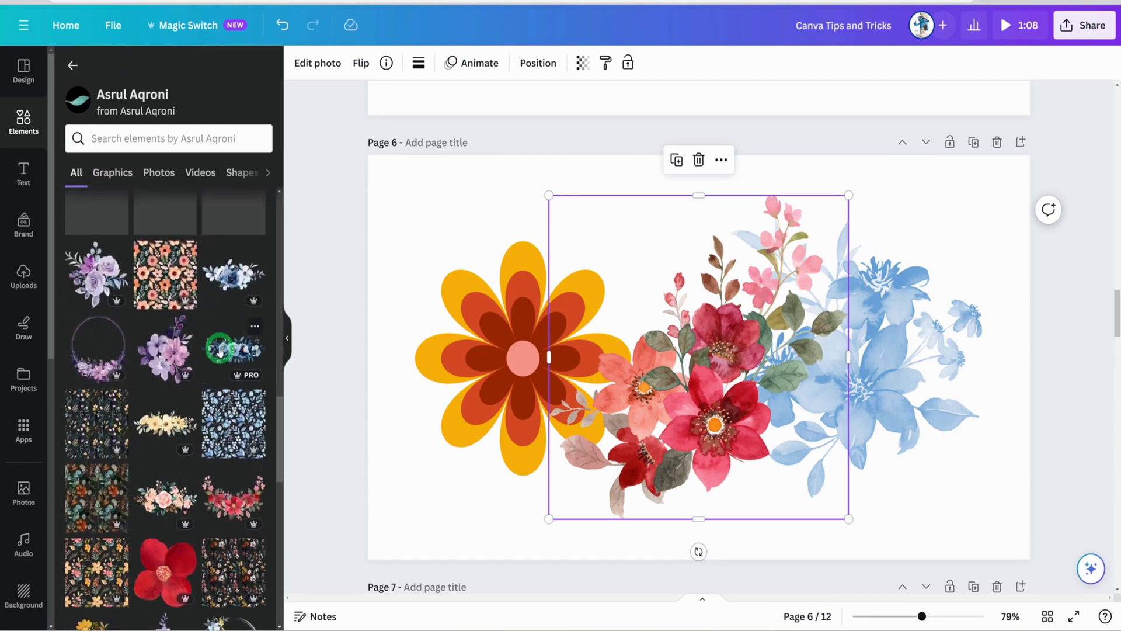
{"action": "scroll", "coordinate": [216, 347], "scroll_direction": "up", "scroll_amount": 3}
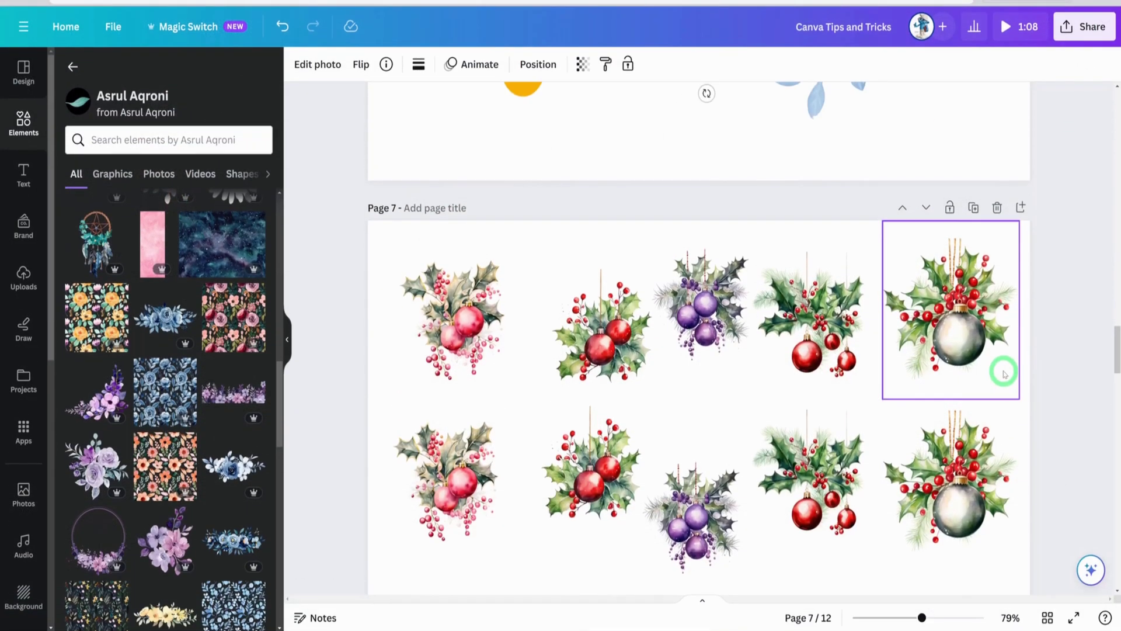
- On page 7, shift the first two ornaments of the upper row slightly left
{"action": "scroll", "coordinate": [1020, 377], "scroll_direction": "down", "scroll_amount": 2}
{"action": "scroll", "coordinate": [445, 345], "scroll_direction": "up", "scroll_amount": 1}
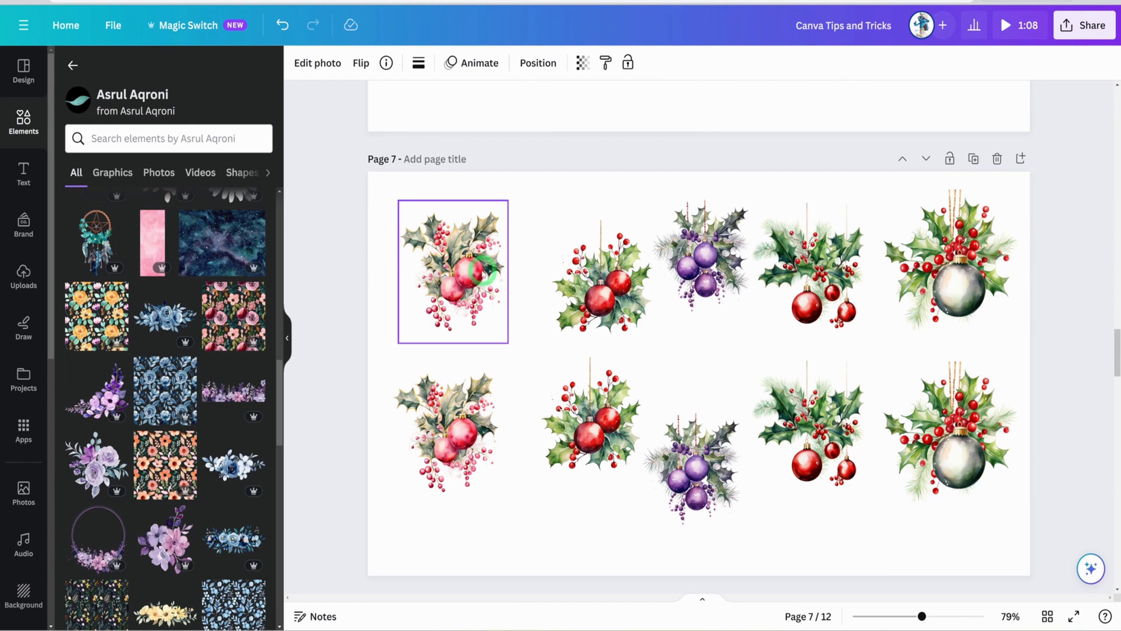
{"action": "left_click_drag", "start_coordinate": [478, 274], "coordinate": [470, 275]}
{"action": "left_click_drag", "start_coordinate": [600, 278], "coordinate": [590, 283]}
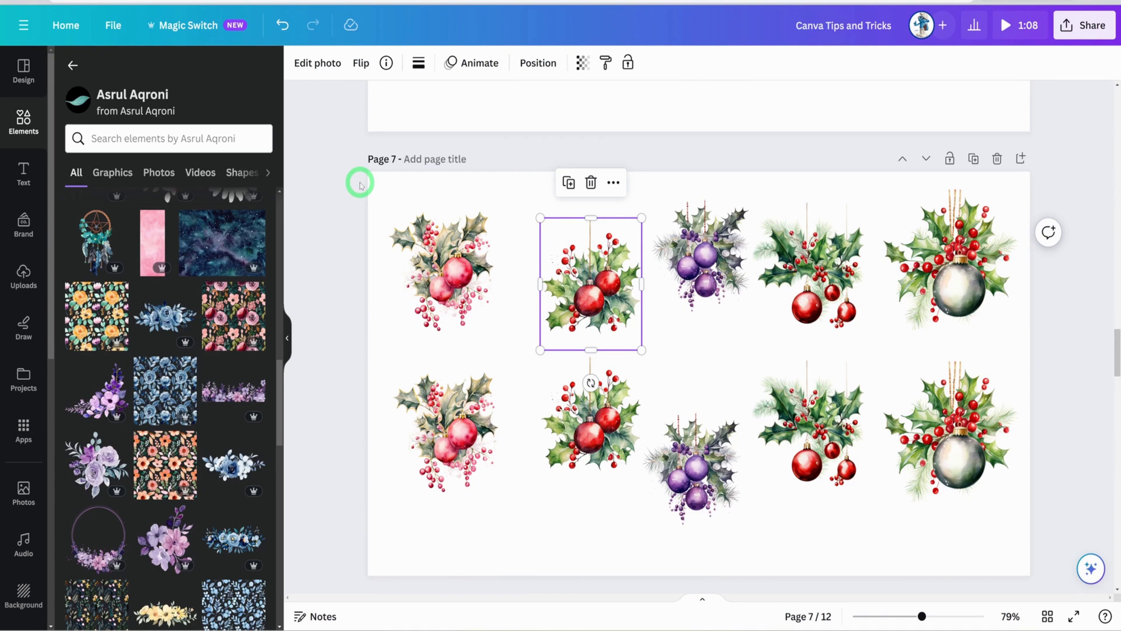
- Select all five ornaments in page 7's upper row, tidy up their alignment and spacing, and deselect them
{"action": "left_click_drag", "start_coordinate": [360, 184], "coordinate": [369, 209]}
{"action": "left_click", "coordinate": [458, 62]}
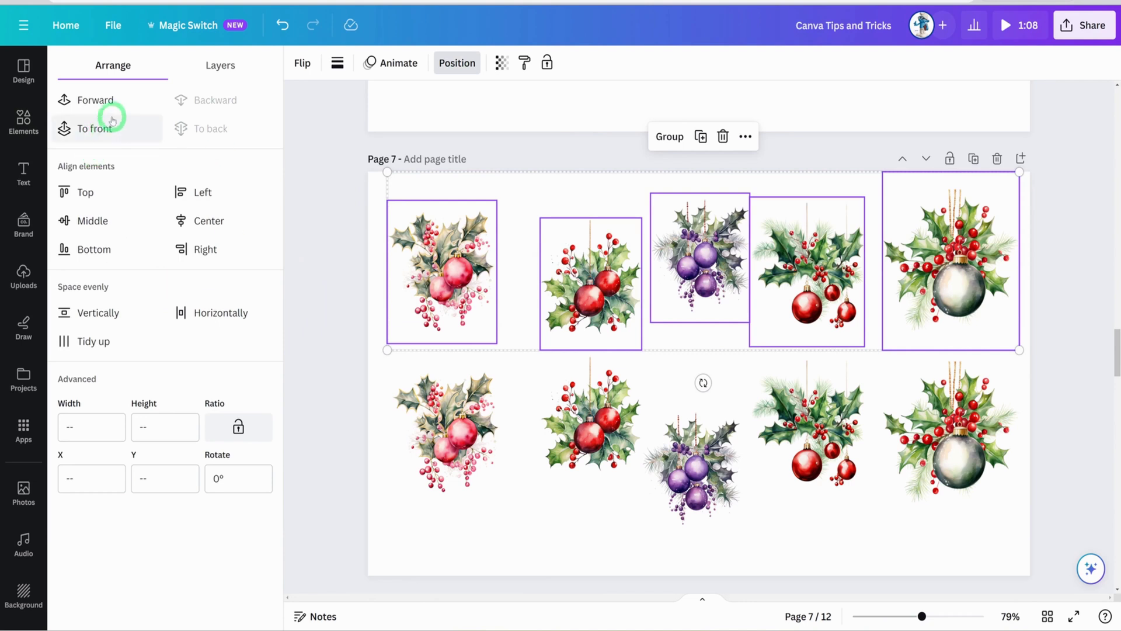
{"action": "left_click", "coordinate": [92, 341]}
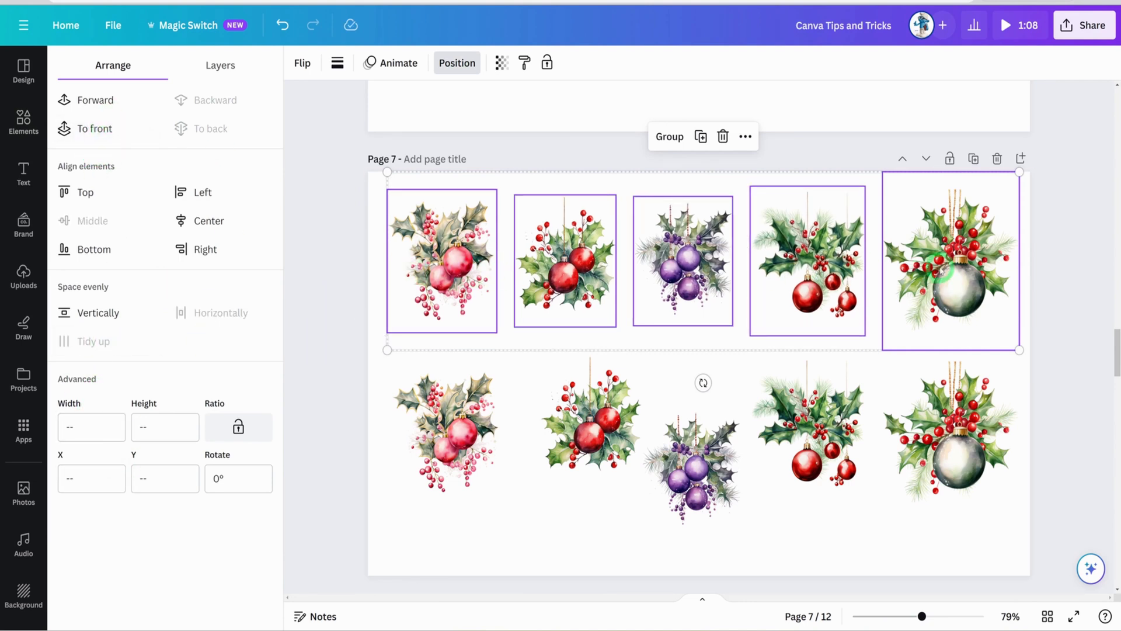
{"action": "left_click", "coordinate": [1039, 278]}
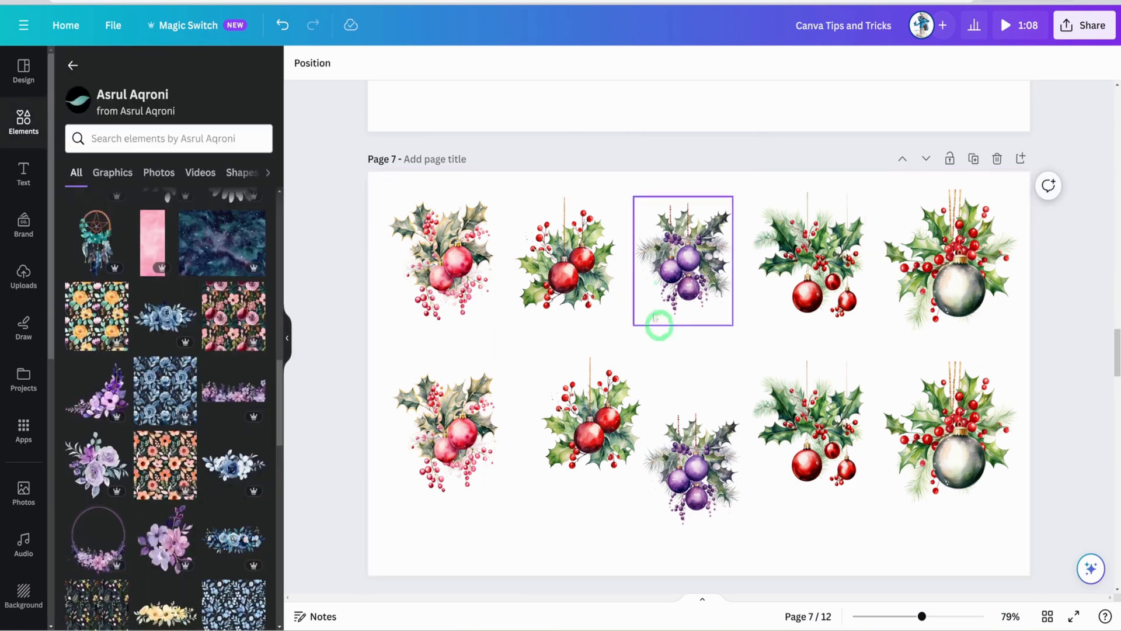
- Select the five ornaments in page 7's lower row, tidy up their alignment and spacing, and deselect them
{"action": "left_click_drag", "start_coordinate": [320, 446], "coordinate": [1015, 442]}
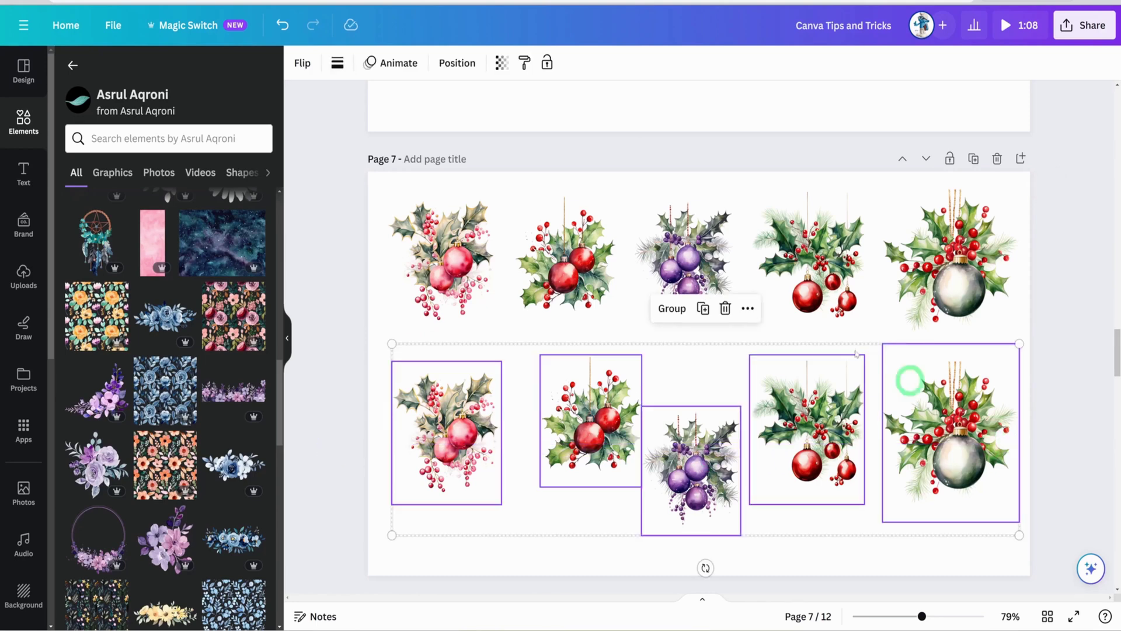
{"action": "left_click", "coordinate": [462, 62]}
{"action": "left_click", "coordinate": [87, 343]}
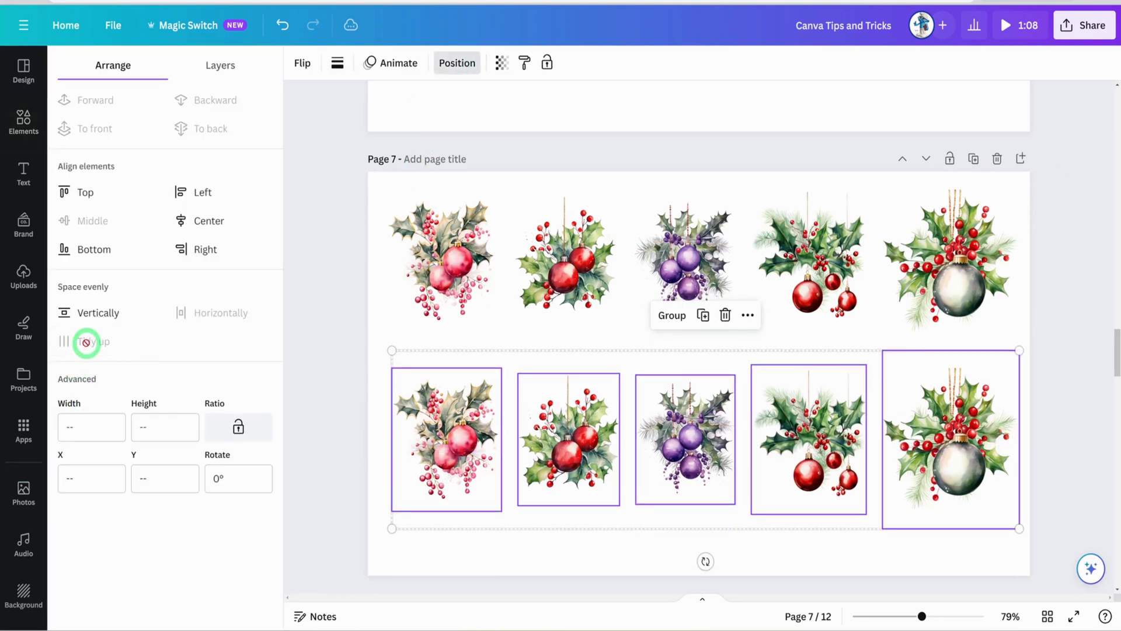
{"action": "left_click", "coordinate": [1045, 432]}
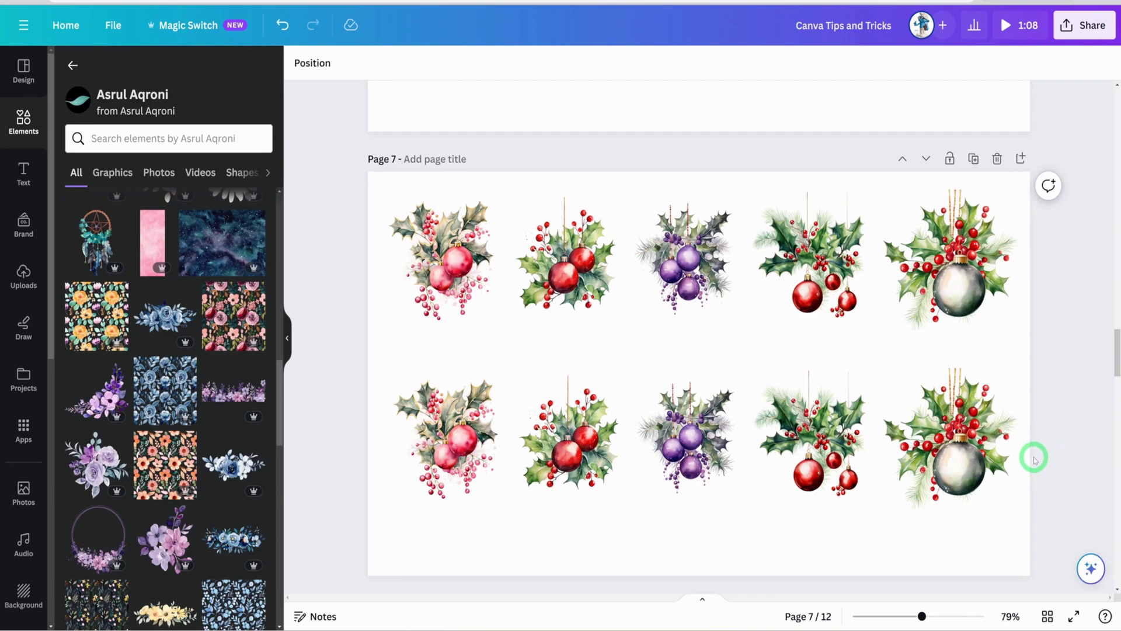
- On page 8, move the first red-haired girl illustration slightly right and the other two slightly left
{"action": "scroll", "coordinate": [1034, 456], "scroll_direction": "down", "scroll_amount": 2}
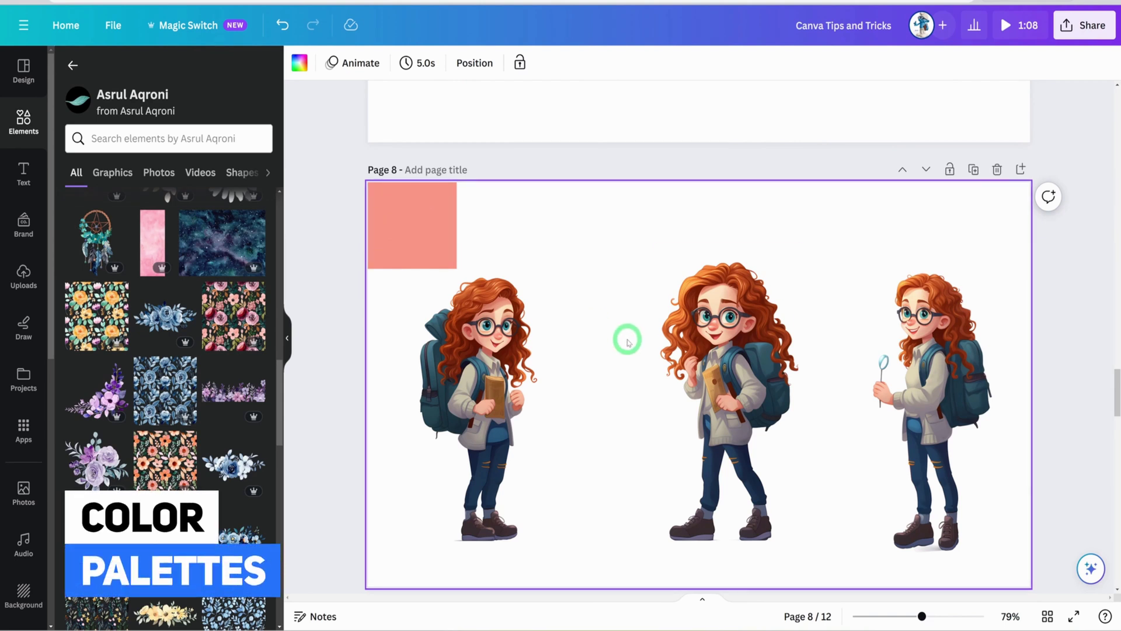
{"action": "left_click_drag", "start_coordinate": [542, 378], "coordinate": [564, 384]}
{"action": "left_click_drag", "start_coordinate": [706, 370], "coordinate": [691, 369]}
{"action": "left_click", "coordinate": [922, 375]}
{"action": "left_click_drag", "start_coordinate": [922, 376], "coordinate": [912, 377]}
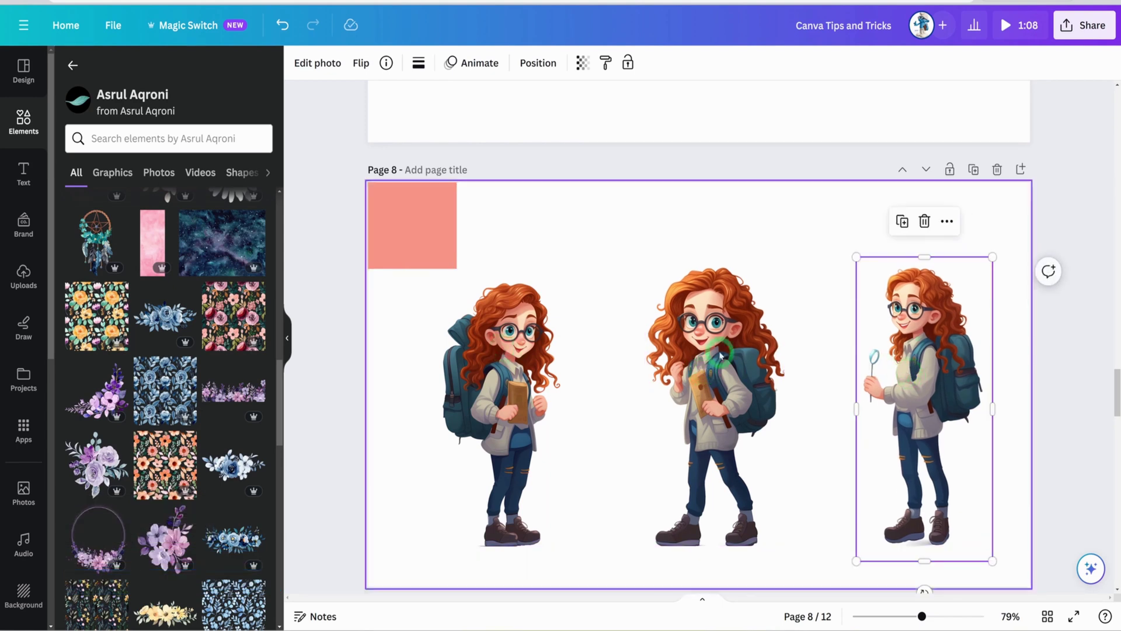
- Stretch the salmon square on page 8 into a wide rectangle and align it with the page's left edge
{"action": "left_click", "coordinate": [428, 241]}
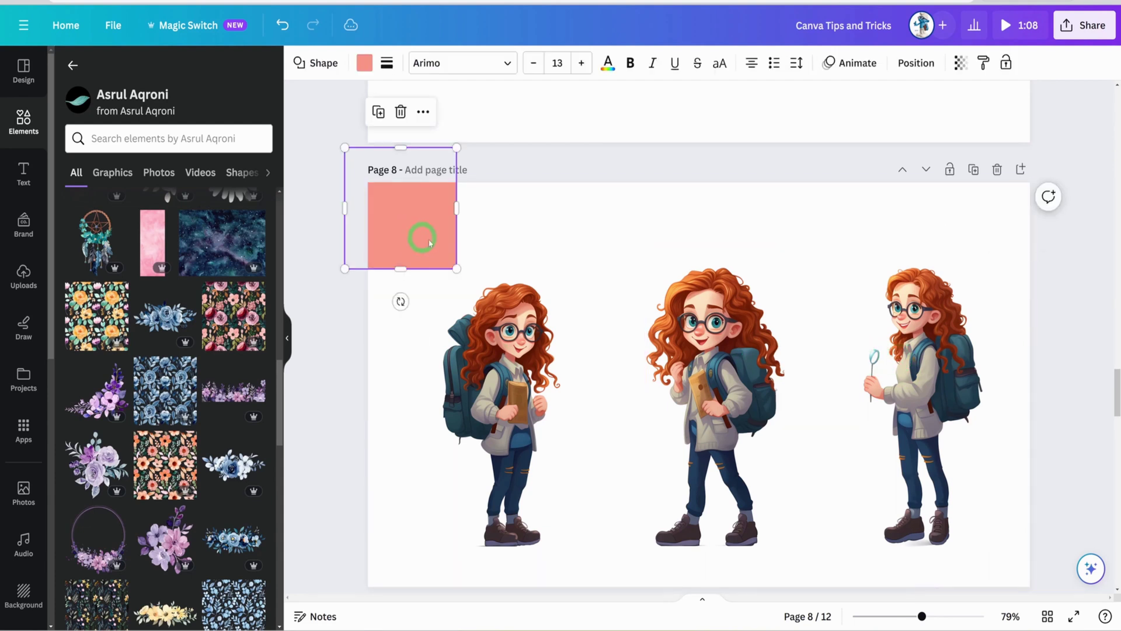
{"action": "left_click_drag", "start_coordinate": [456, 266], "coordinate": [664, 272]}
{"action": "left_click_drag", "start_coordinate": [563, 238], "coordinate": [586, 243]}
- Move the three girl illustrations slightly down on page 8, lining up the first one with the rectangle's lower edge
{"action": "left_click_drag", "start_coordinate": [532, 374], "coordinate": [532, 388]}
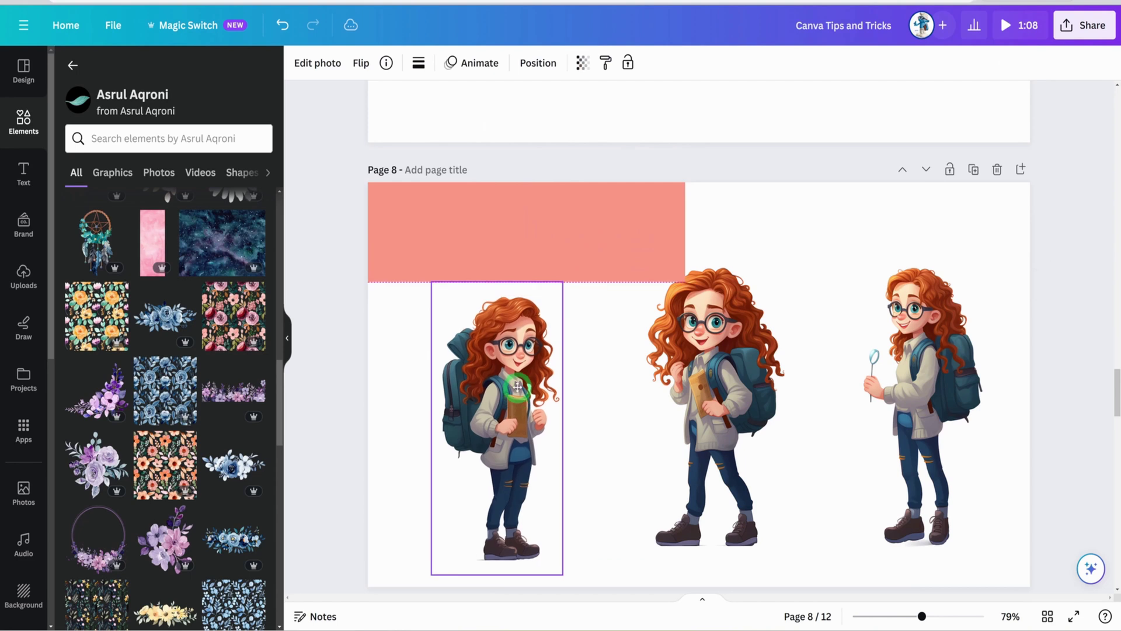
{"action": "left_click", "coordinate": [743, 379]}
{"action": "left_click_drag", "start_coordinate": [742, 379], "coordinate": [745, 393]}
{"action": "mouse_move", "coordinate": [925, 387]}
{"action": "left_mouse_down"}
{"action": "mouse_move", "coordinate": [933, 411]}
{"action": "mouse_move", "coordinate": [930, 396]}
{"action": "left_mouse_up"}
{"action": "left_click", "coordinate": [474, 386]}
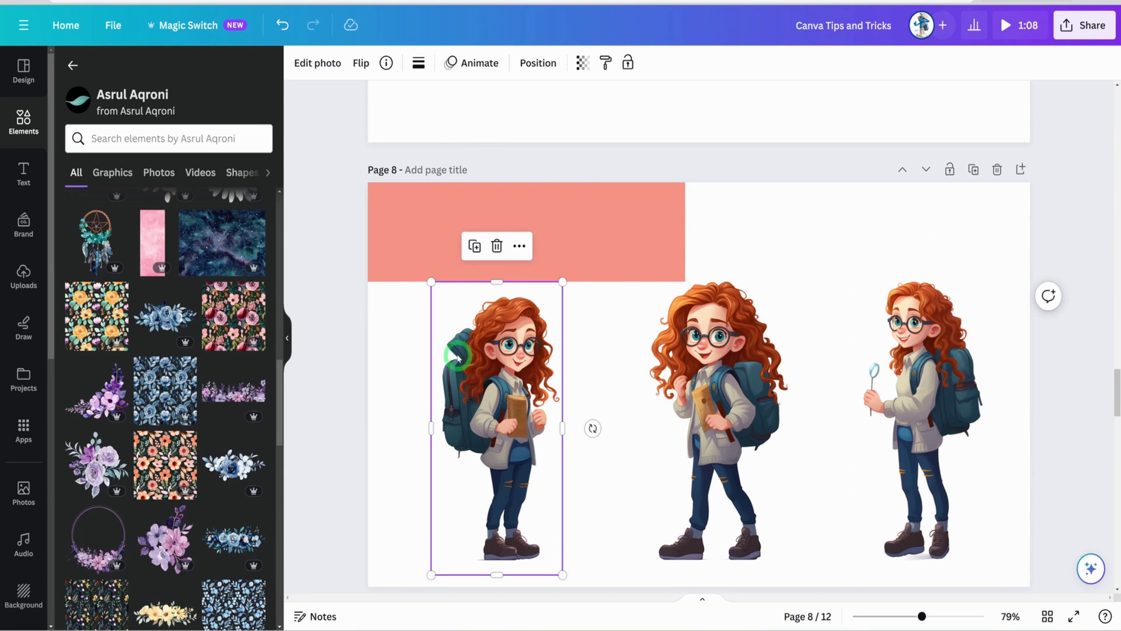
- Fill the rectangle on page 8 with the reddish-brown photo color of the girl illustrations and make it slightly smaller
{"action": "left_click", "coordinate": [404, 262]}
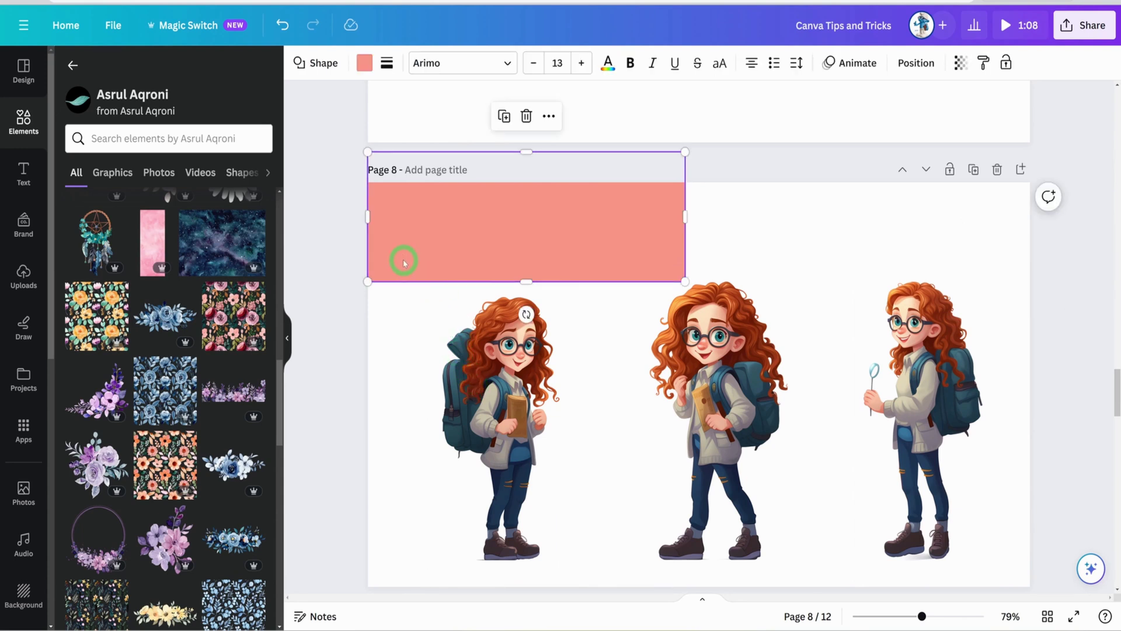
{"action": "left_click", "coordinate": [364, 62]}
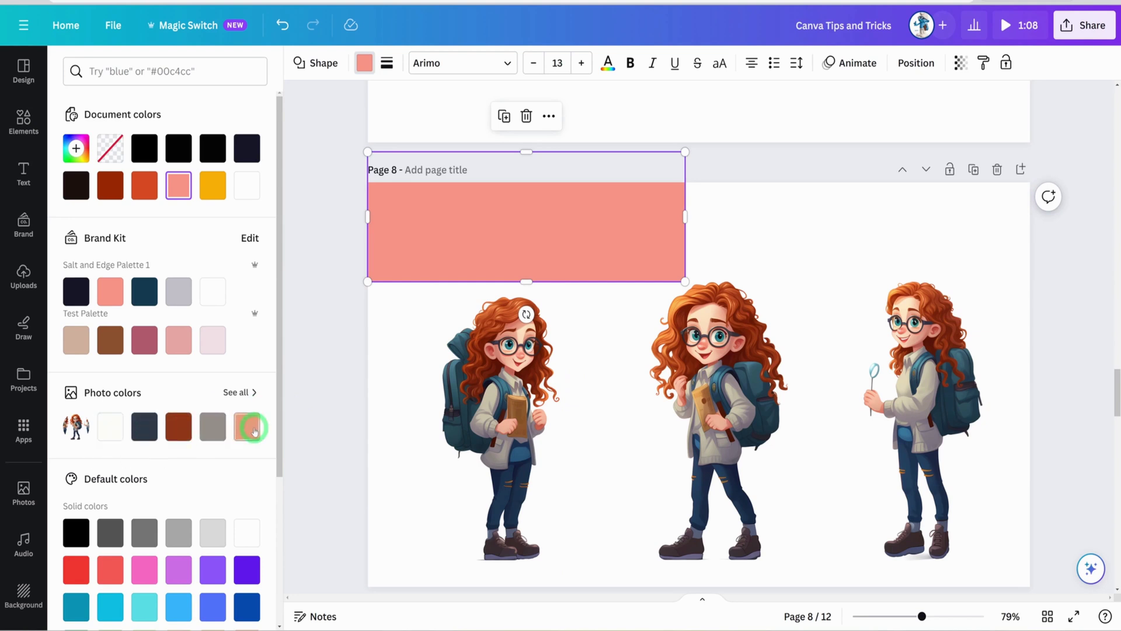
{"action": "left_click", "coordinate": [155, 431]}
{"action": "left_click", "coordinate": [174, 433]}
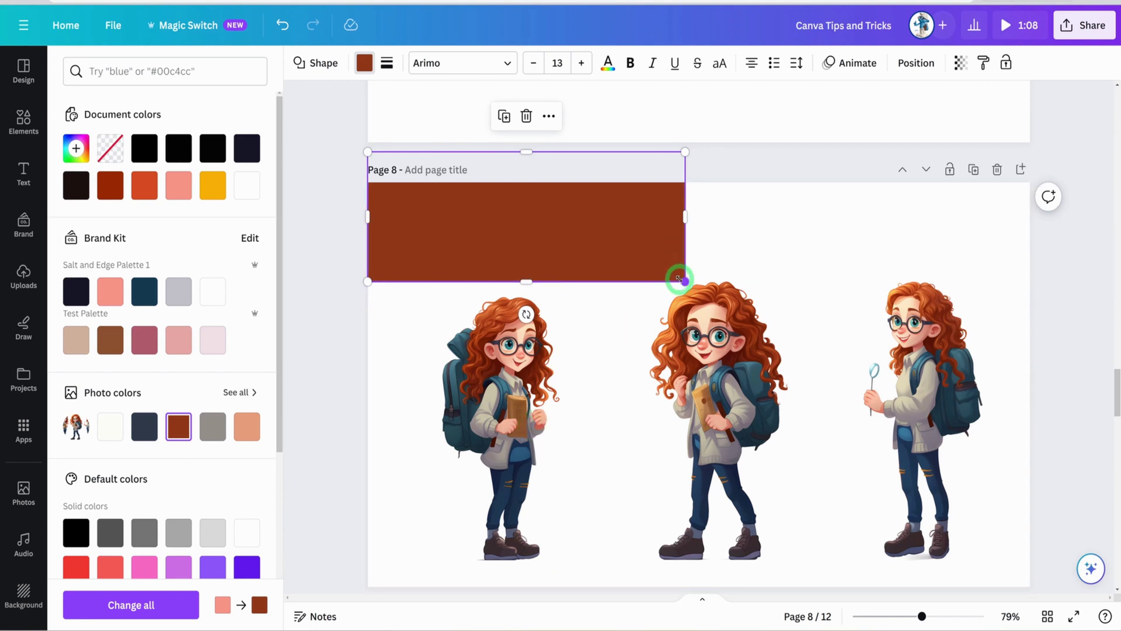
{"action": "left_click_drag", "start_coordinate": [678, 279], "coordinate": [623, 270]}
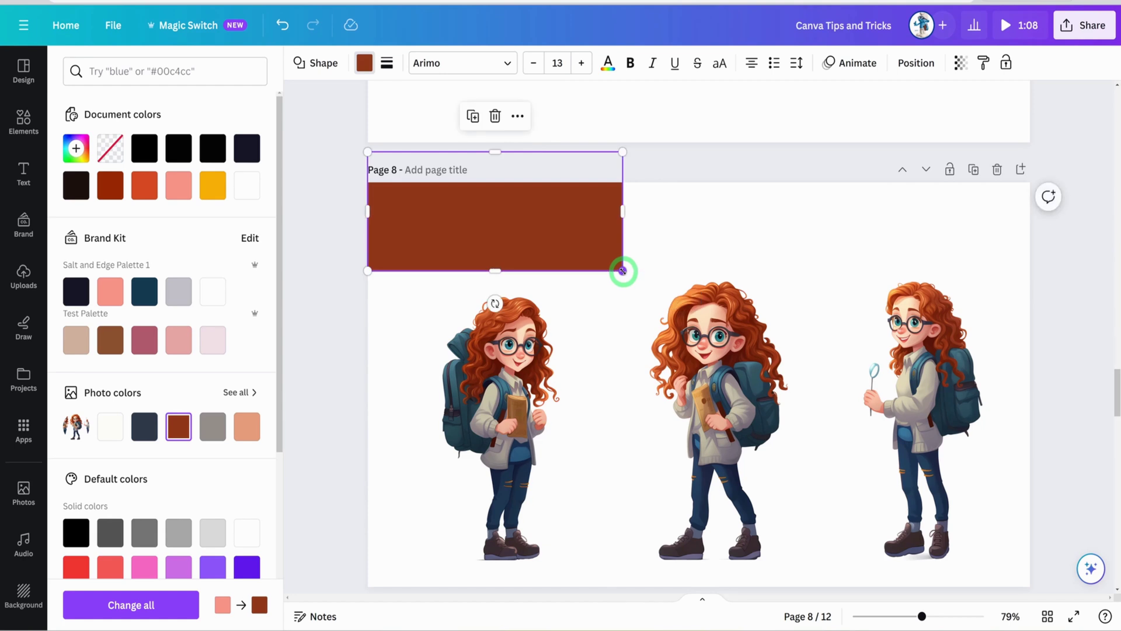
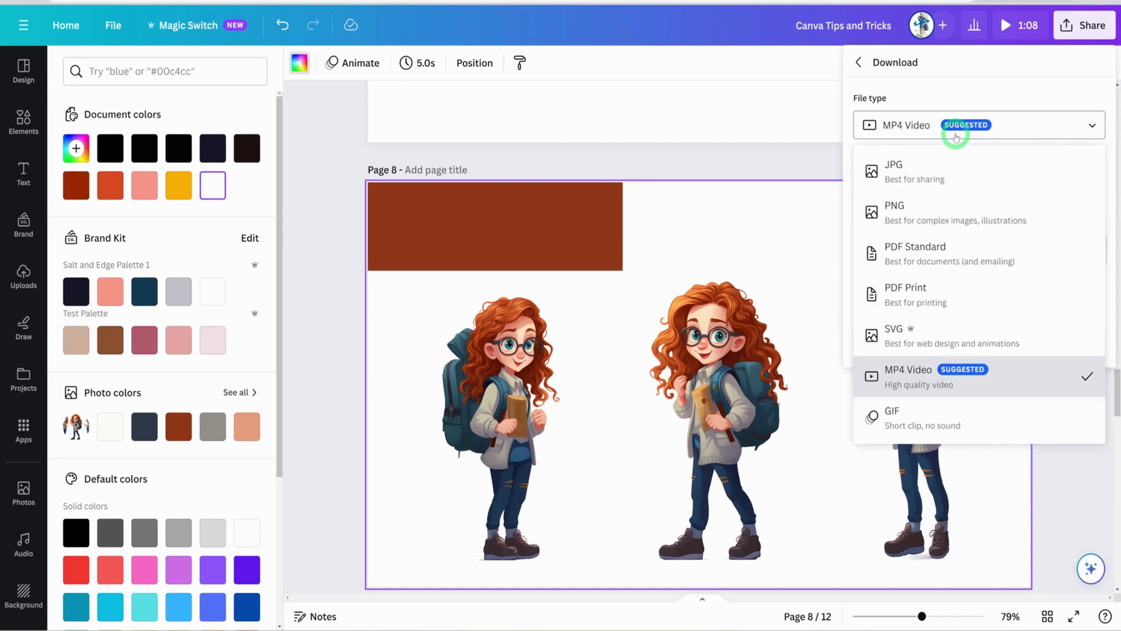
- Set the download file type to PNG and raise the size multiplier to 3.125
{"action": "left_click", "coordinate": [908, 207]}
{"action": "left_click", "coordinate": [761, 324]}
{"action": "left_click", "coordinate": [718, 452]}
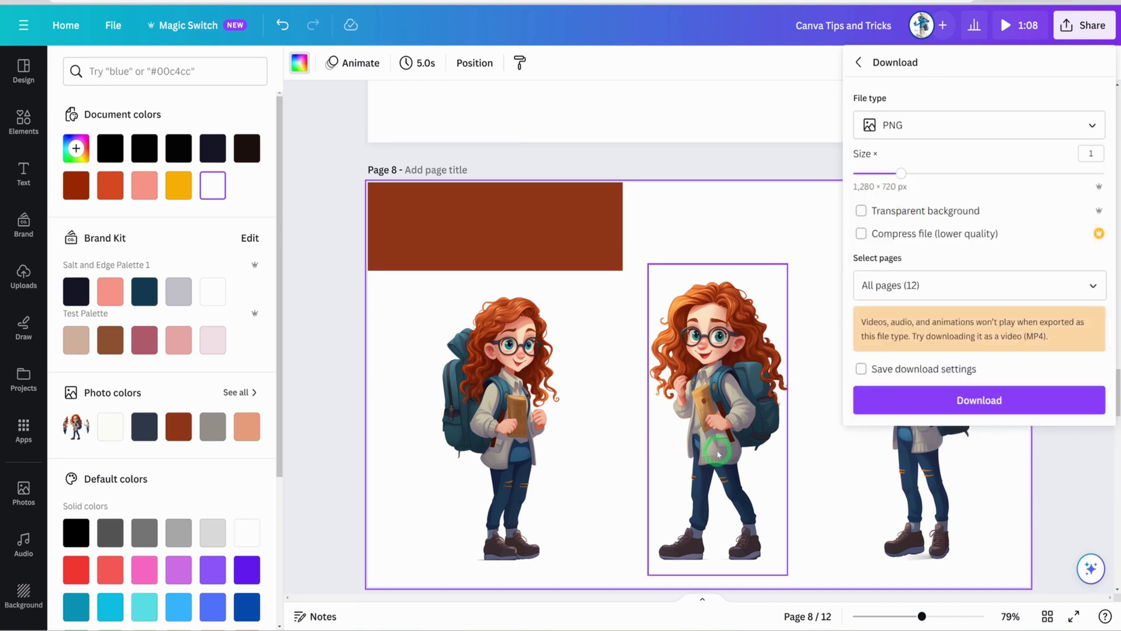
{"action": "left_click", "coordinate": [538, 428]}
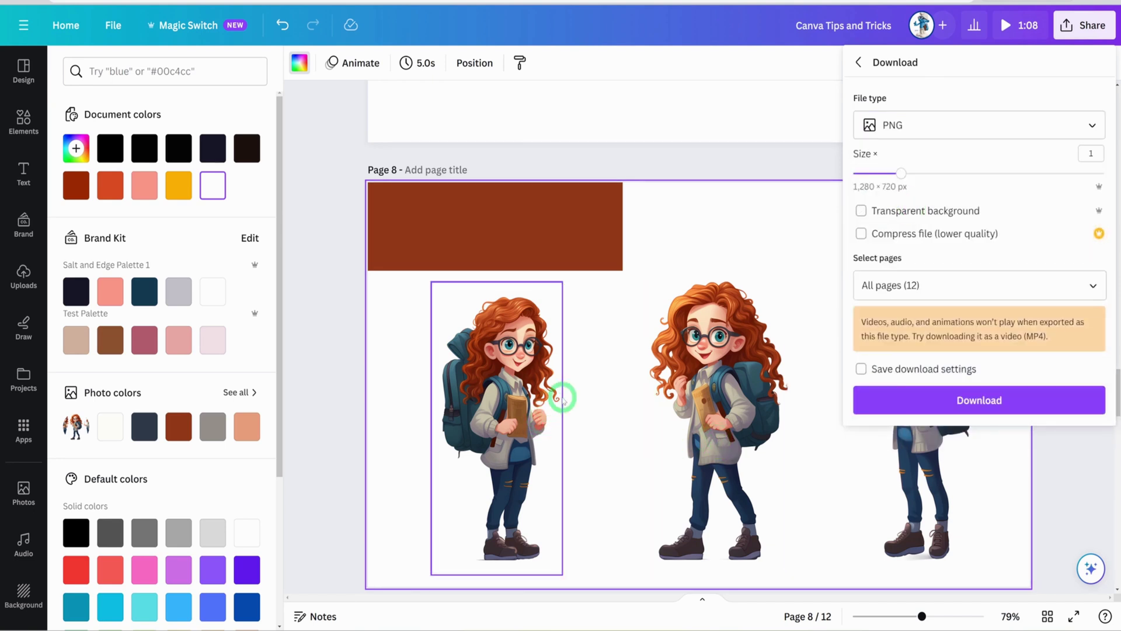
{"action": "left_click", "coordinate": [707, 389]}
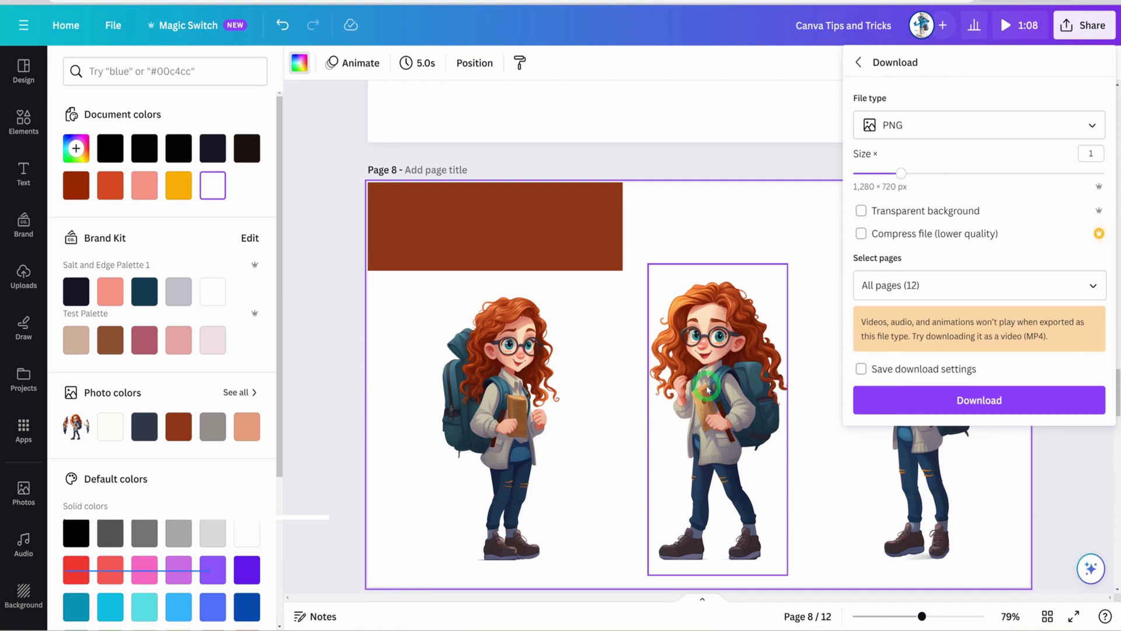
{"action": "left_click", "coordinate": [823, 415]}
{"action": "left_click", "coordinate": [700, 405]}
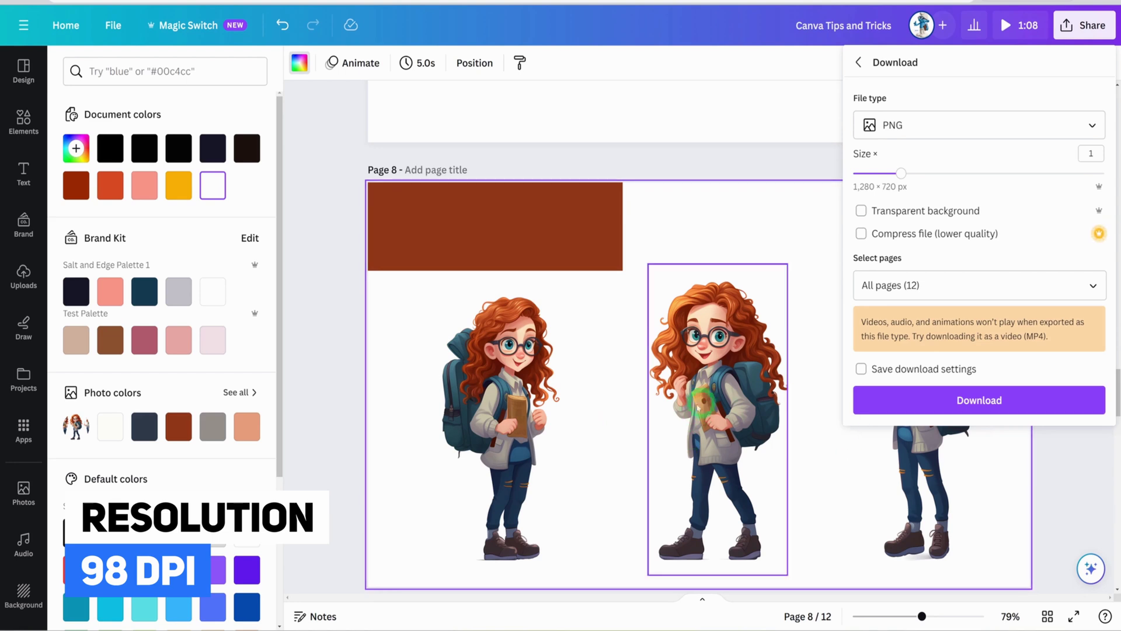
{"action": "left_click", "coordinate": [629, 393]}
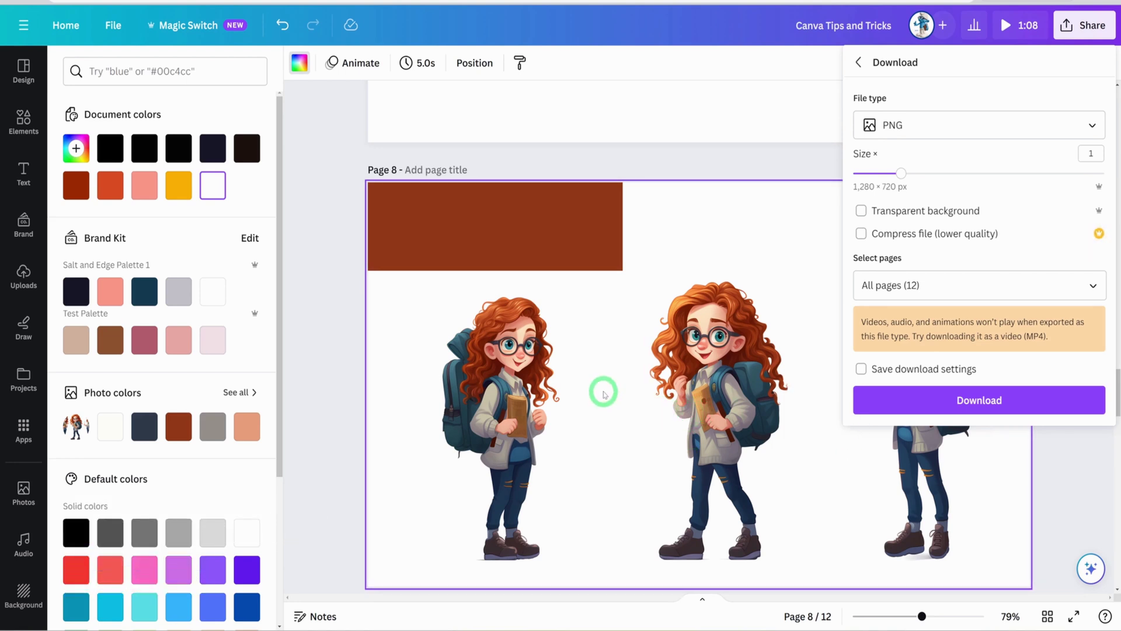
{"action": "left_click", "coordinate": [689, 398]}
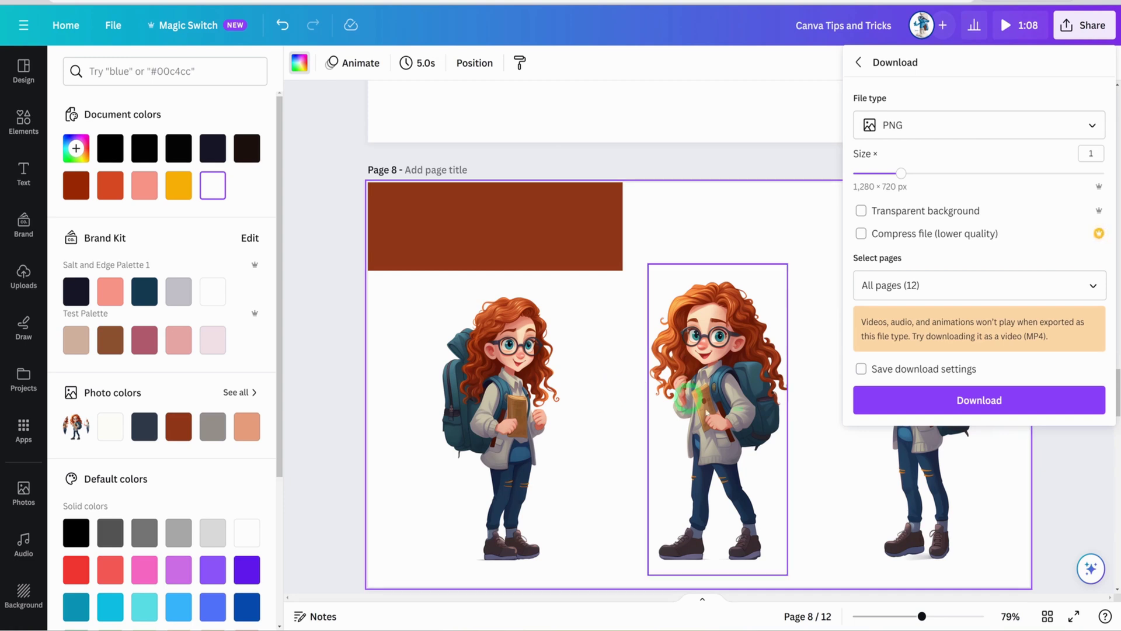
{"action": "left_click", "coordinate": [824, 392]}
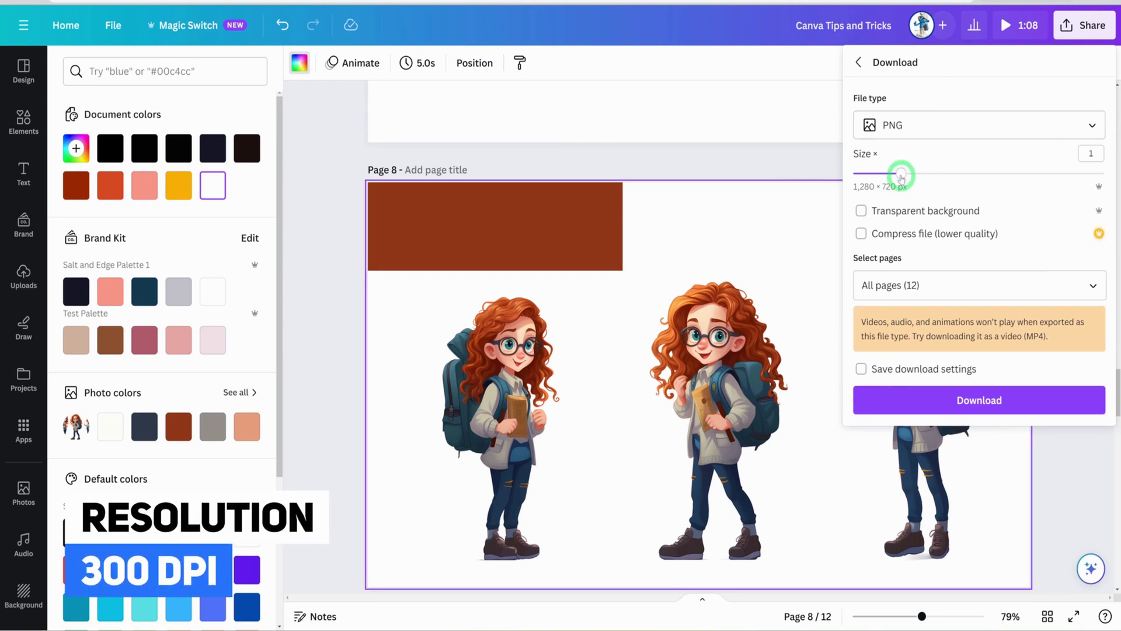
{"action": "left_click_drag", "start_coordinate": [901, 176], "coordinate": [1104, 173]}
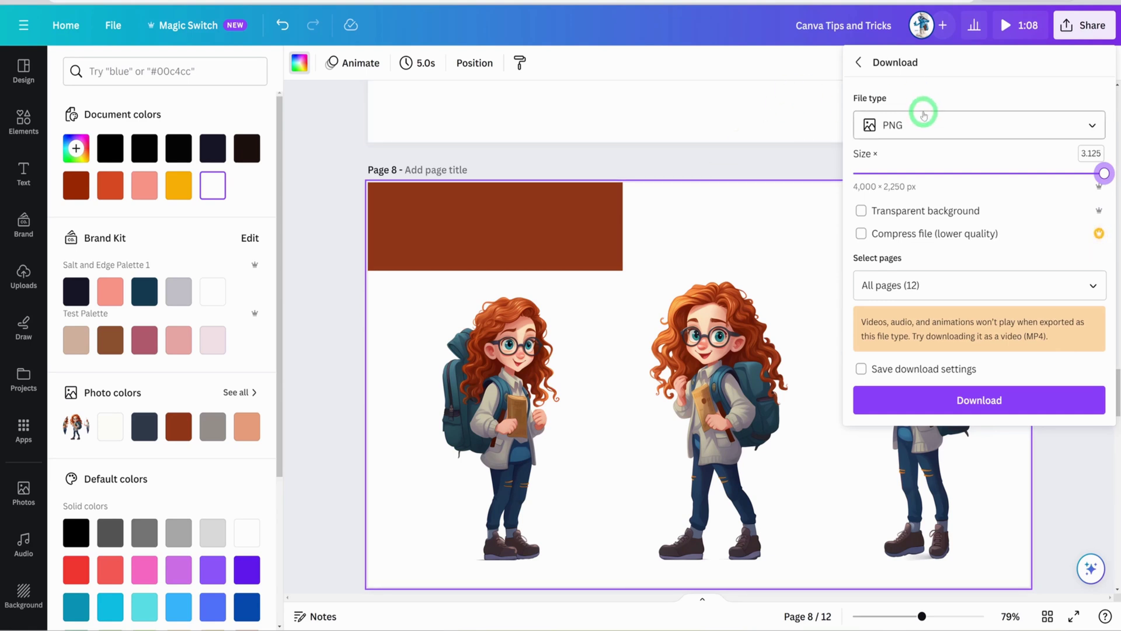
- Change the download file type to PDF Print and close the download options without downloading
{"action": "left_click", "coordinate": [1084, 128]}
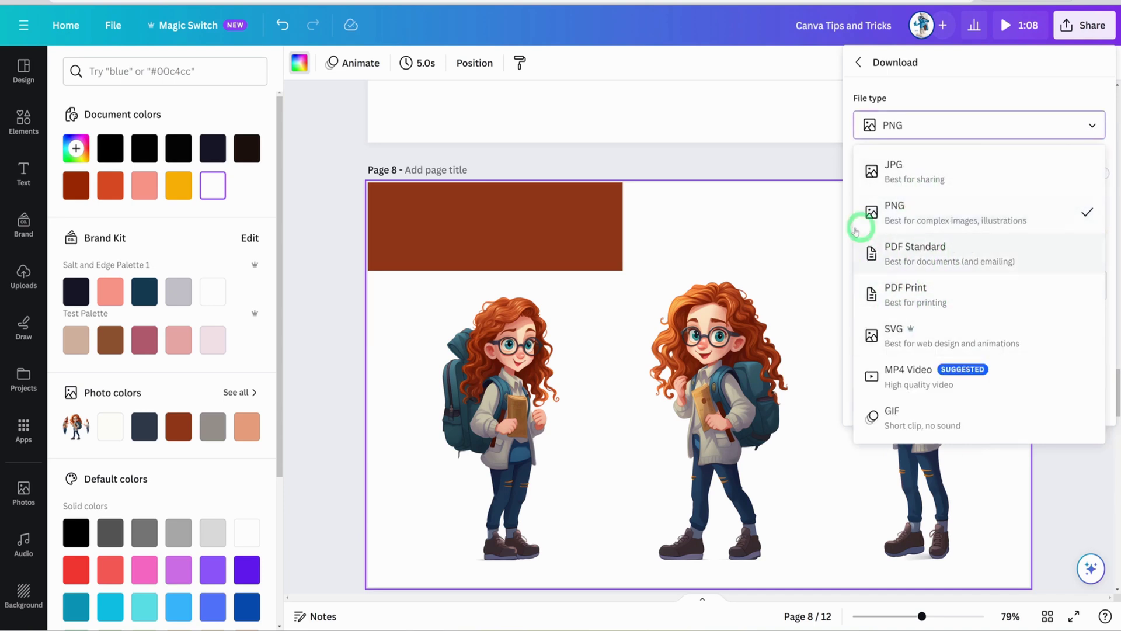
{"action": "left_click", "coordinate": [999, 292]}
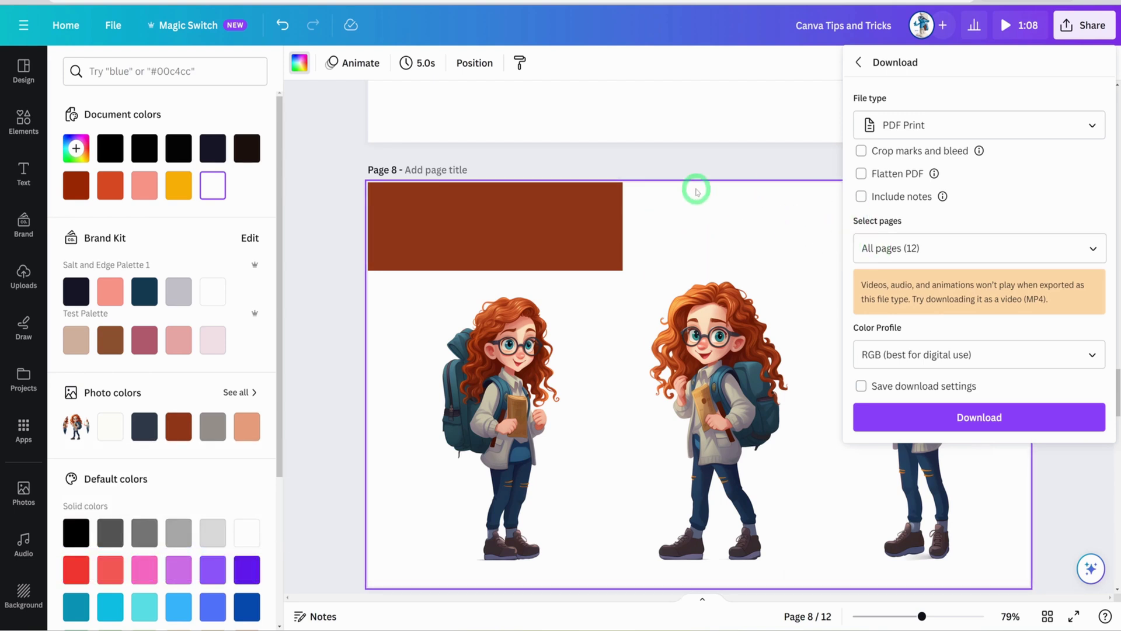
{"action": "left_click", "coordinate": [699, 209]}
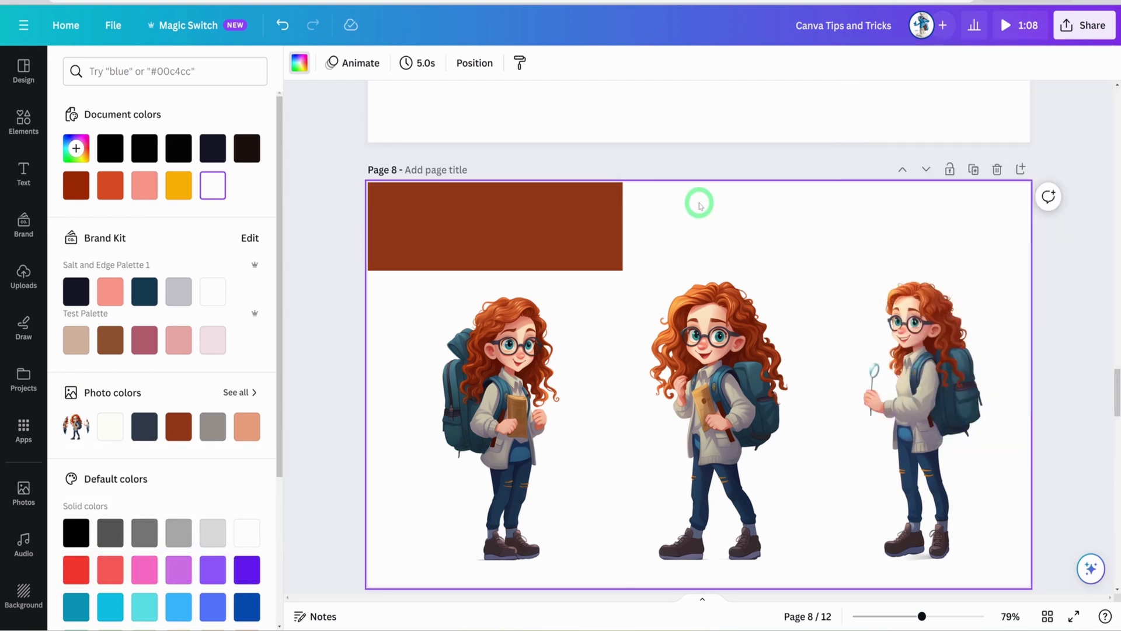
- Go to page 9 to view the CHILLING lemon graphic
{"action": "scroll", "coordinate": [699, 205], "scroll_direction": "down", "scroll_amount": 2}
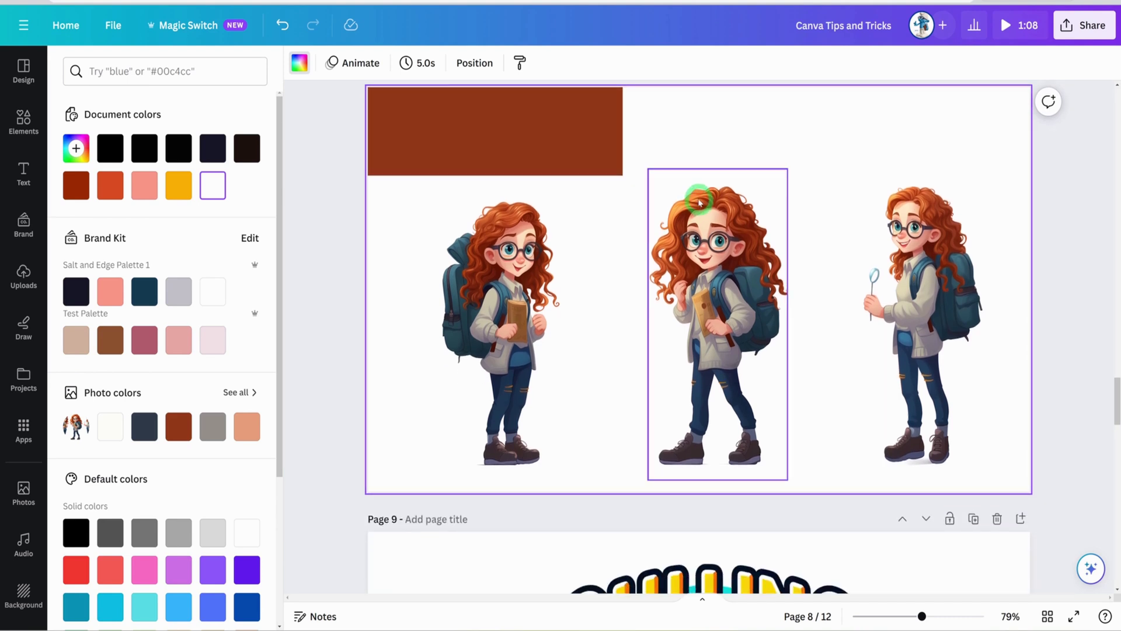
{"action": "scroll", "coordinate": [700, 202], "scroll_direction": "up", "scroll_amount": 2}
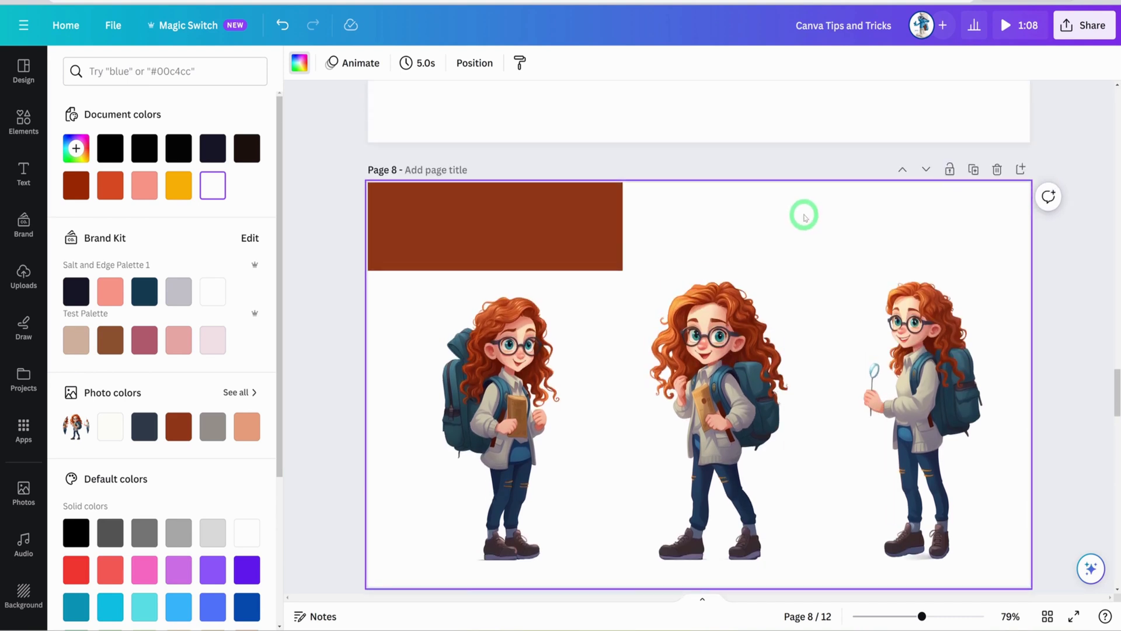
{"action": "scroll", "coordinate": [795, 221], "scroll_direction": "down", "scroll_amount": 6}
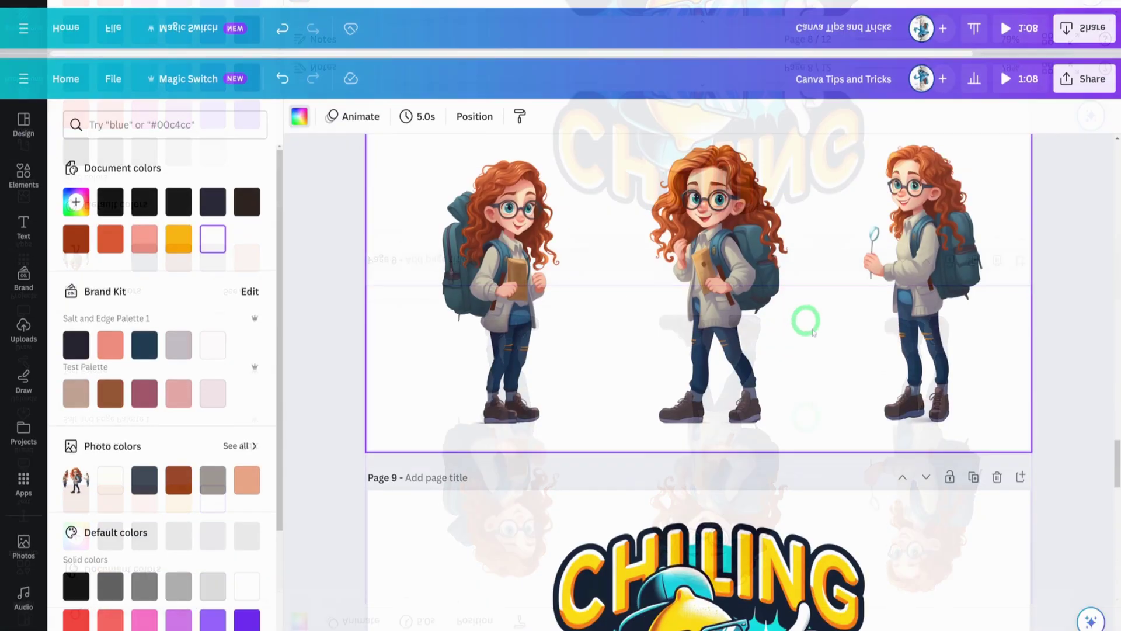
- Add the Apparel mockup of a standing man in a white T-shirt and a seated woman to the left part of page 9
{"action": "scroll", "coordinate": [878, 325], "scroll_direction": "down", "scroll_amount": 5}
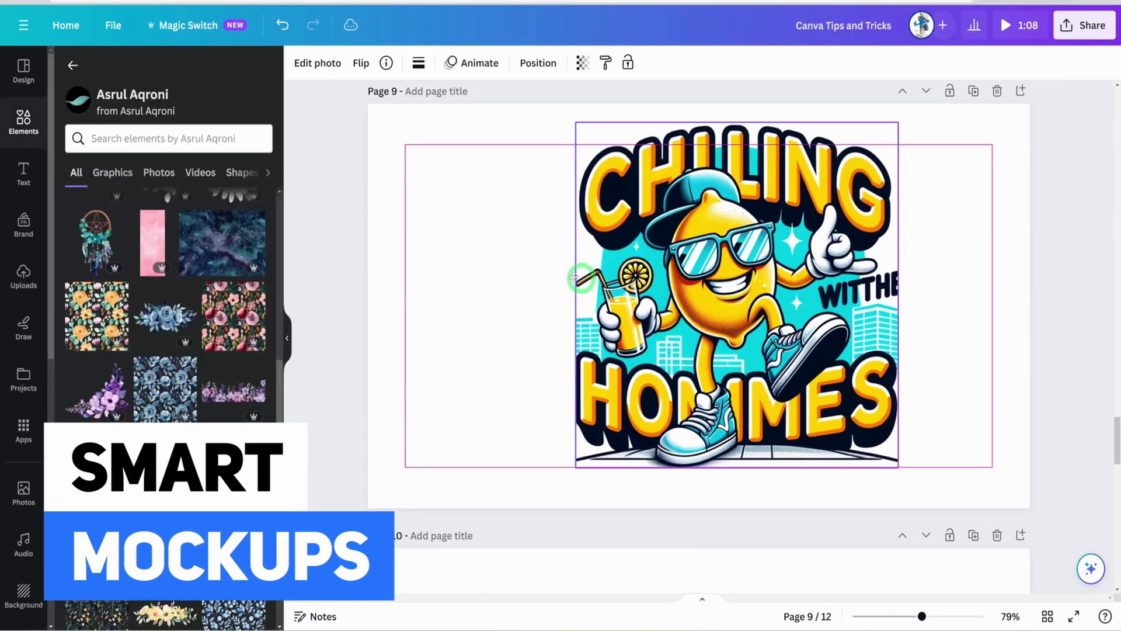
{"action": "left_click_drag", "start_coordinate": [587, 276], "coordinate": [557, 276]}
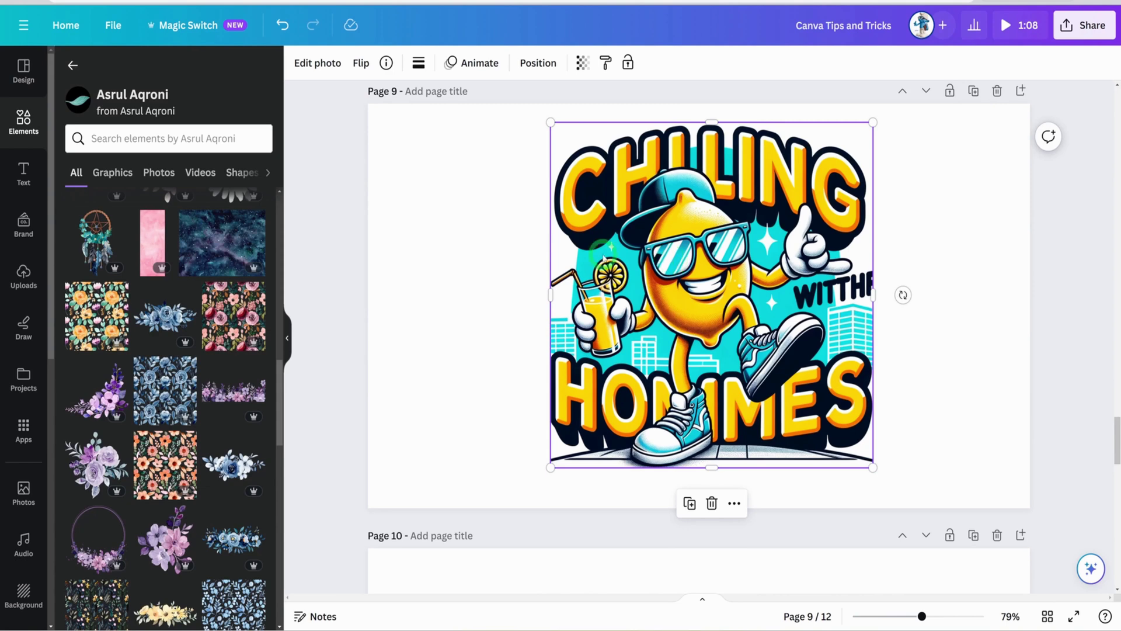
{"action": "left_click", "coordinate": [295, 63]}
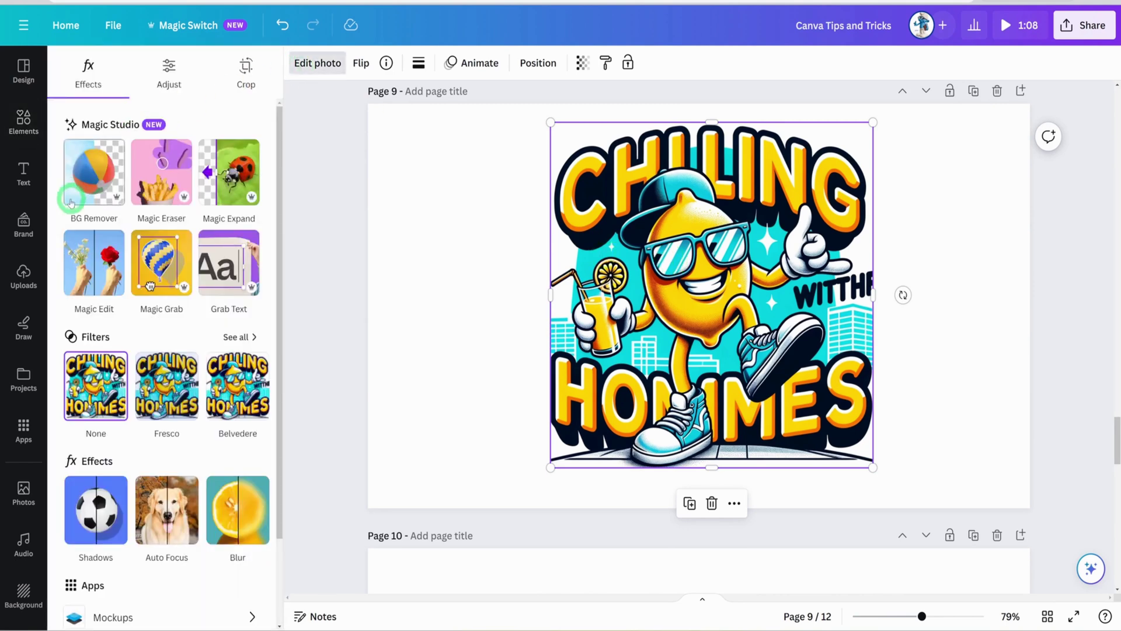
{"action": "left_click", "coordinate": [147, 507]}
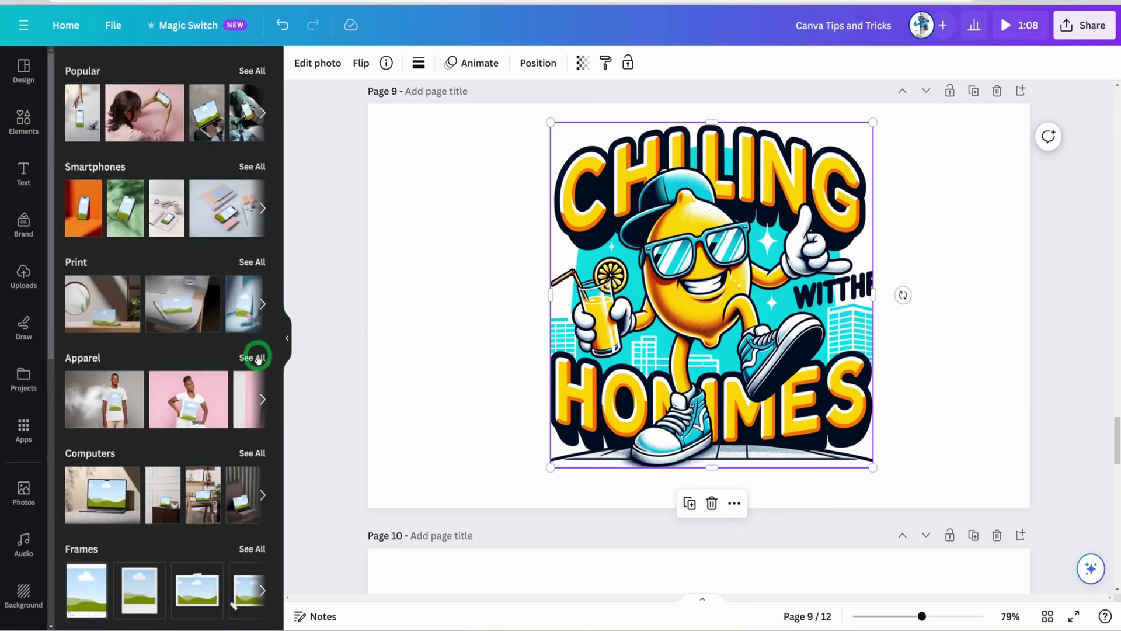
{"action": "left_click", "coordinate": [258, 358]}
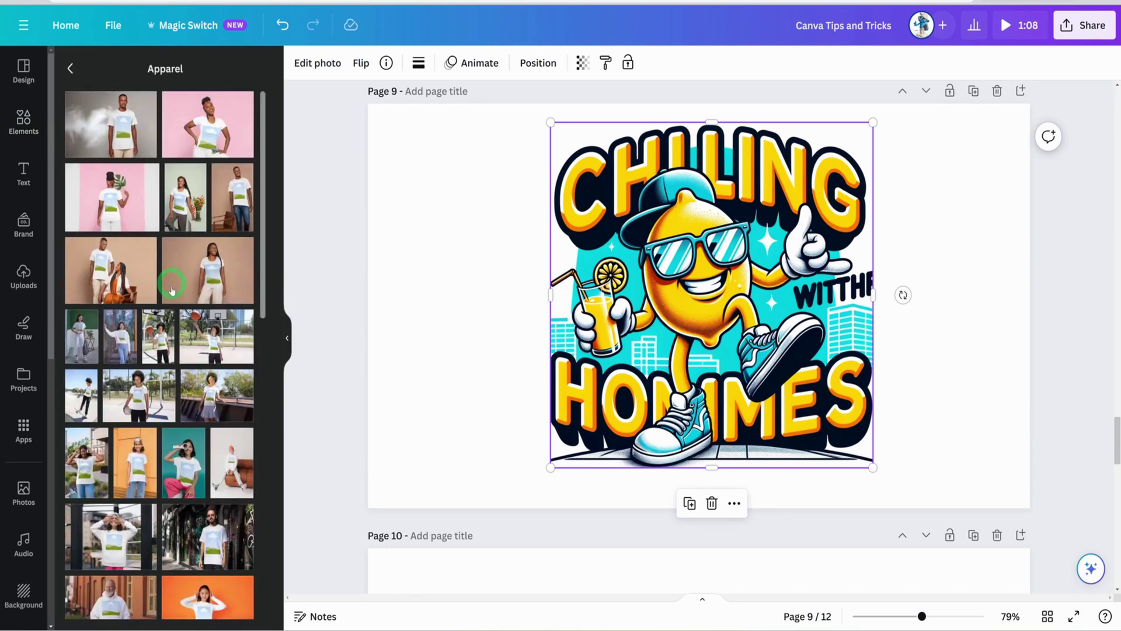
{"action": "left_click", "coordinate": [100, 277]}
{"action": "left_click_drag", "start_coordinate": [656, 289], "coordinate": [490, 267]}
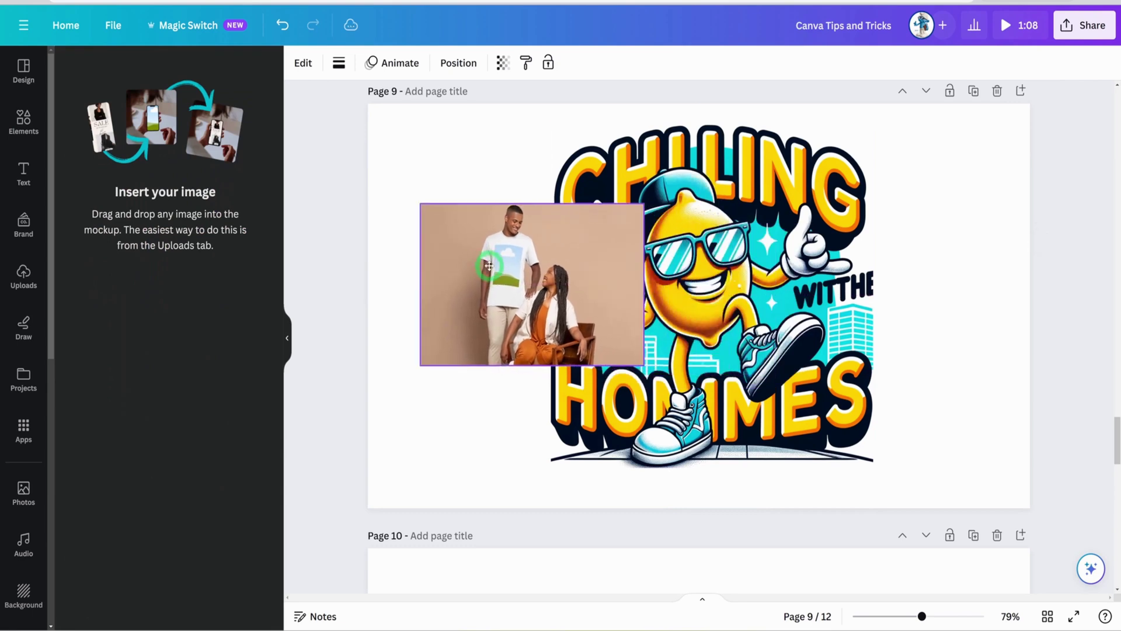
- Shrink the CHILLING lemon graphic toward the page's lower right and enlarge the T-shirt mockup beside it
{"action": "left_click", "coordinate": [613, 120]}
{"action": "left_click_drag", "start_coordinate": [612, 120], "coordinate": [818, 248]}
{"action": "left_click", "coordinate": [642, 205]}
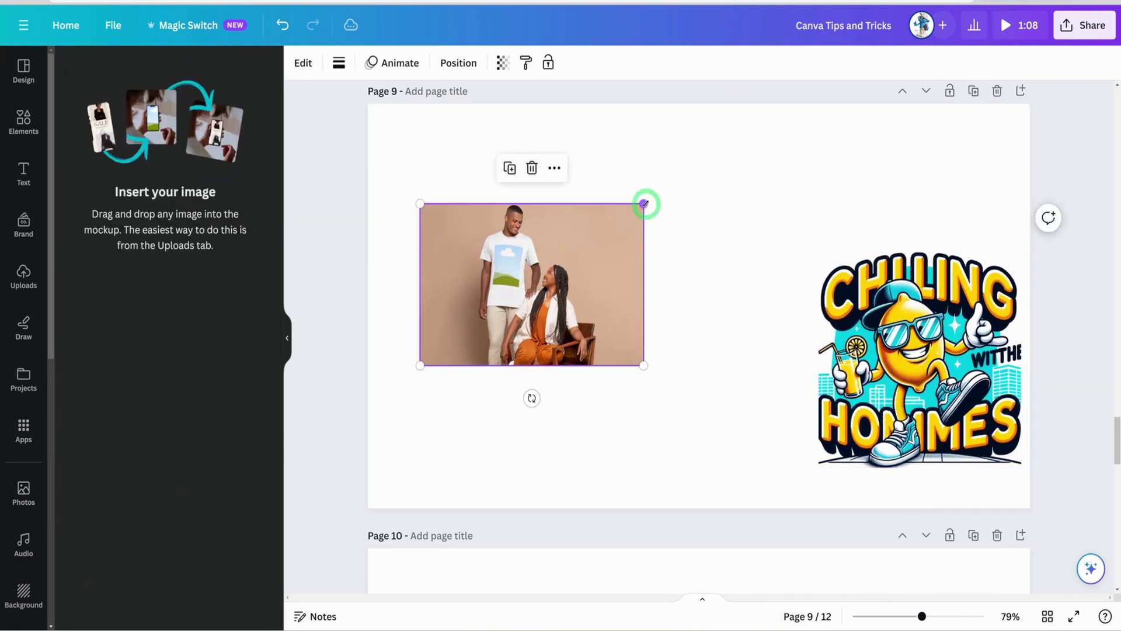
{"action": "left_click_drag", "start_coordinate": [643, 204], "coordinate": [801, 148]}
{"action": "left_click_drag", "start_coordinate": [586, 258], "coordinate": [575, 346]}
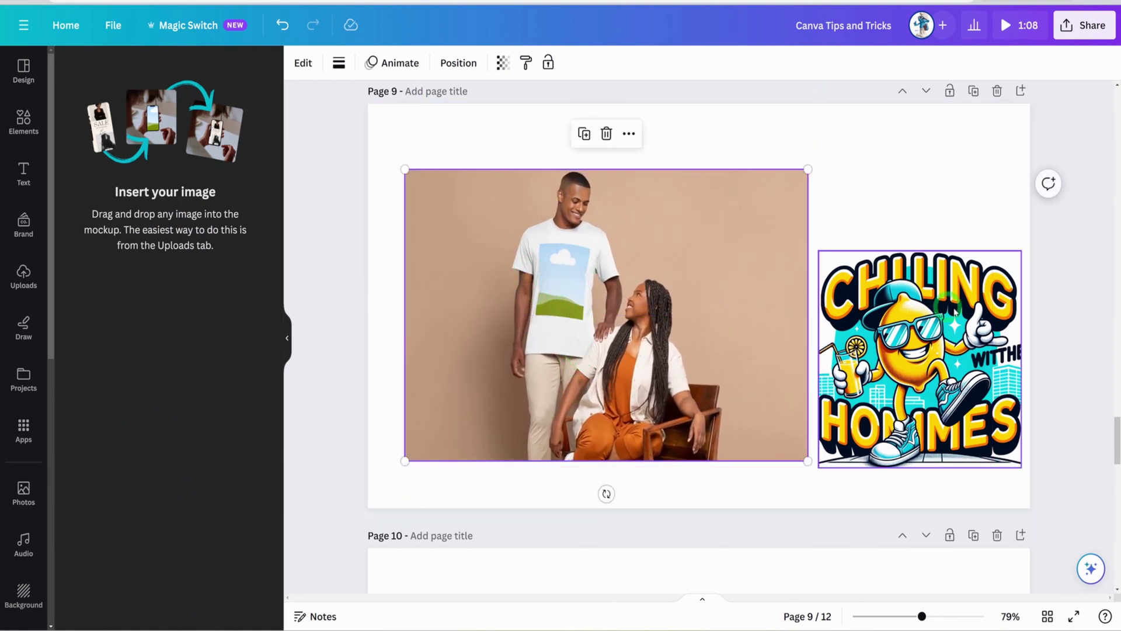
- Place the lemon graphic on the man's T-shirt in the mockup and enlarge the mockup to fill most of page 9
{"action": "left_click", "coordinate": [909, 341]}
{"action": "left_click_drag", "start_coordinate": [909, 342], "coordinate": [563, 294]}
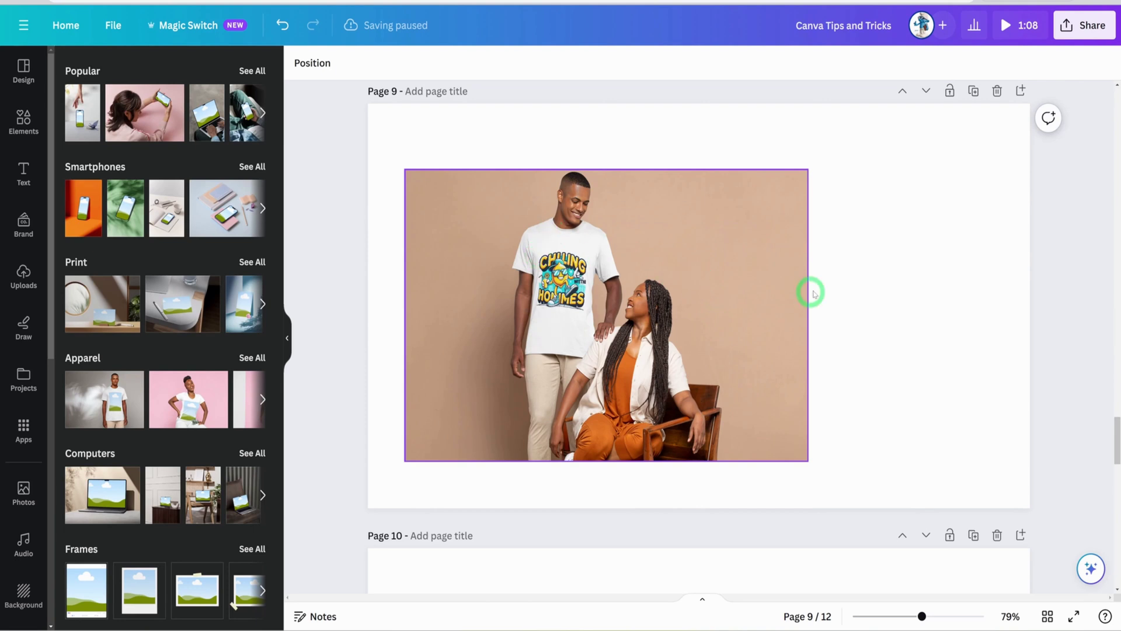
{"action": "left_click_drag", "start_coordinate": [808, 180], "coordinate": [1000, 114]}
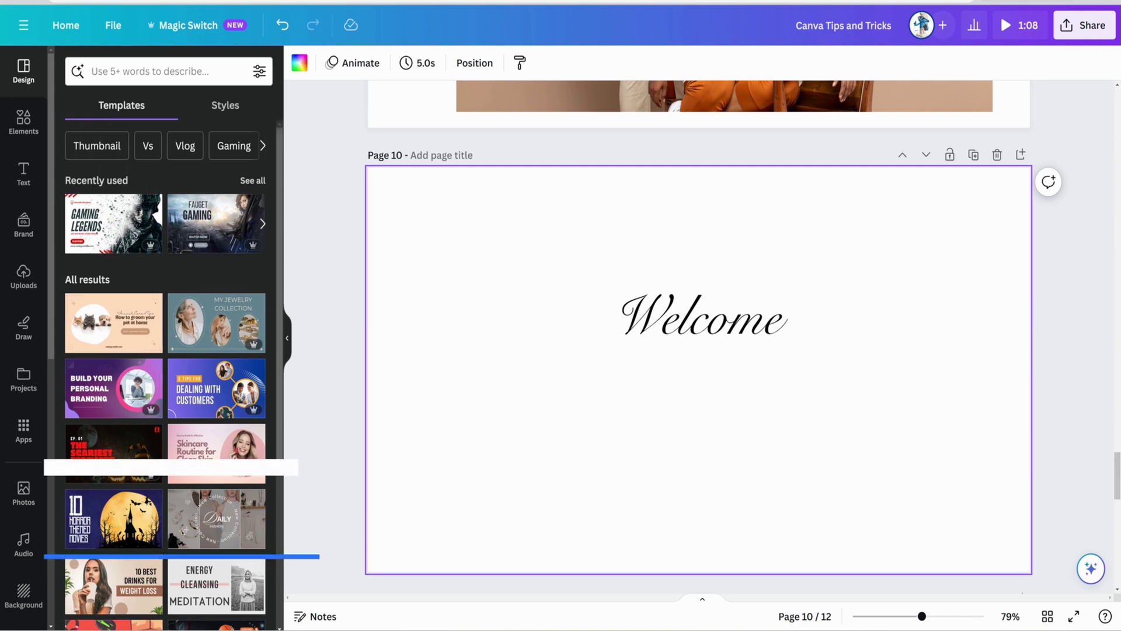
- Enlarge the Welcome text on page 10 to about 561 by 191 and center it horizontally on the page
{"action": "left_click", "coordinate": [791, 346]}
{"action": "left_click_drag", "start_coordinate": [795, 357], "coordinate": [895, 411]}
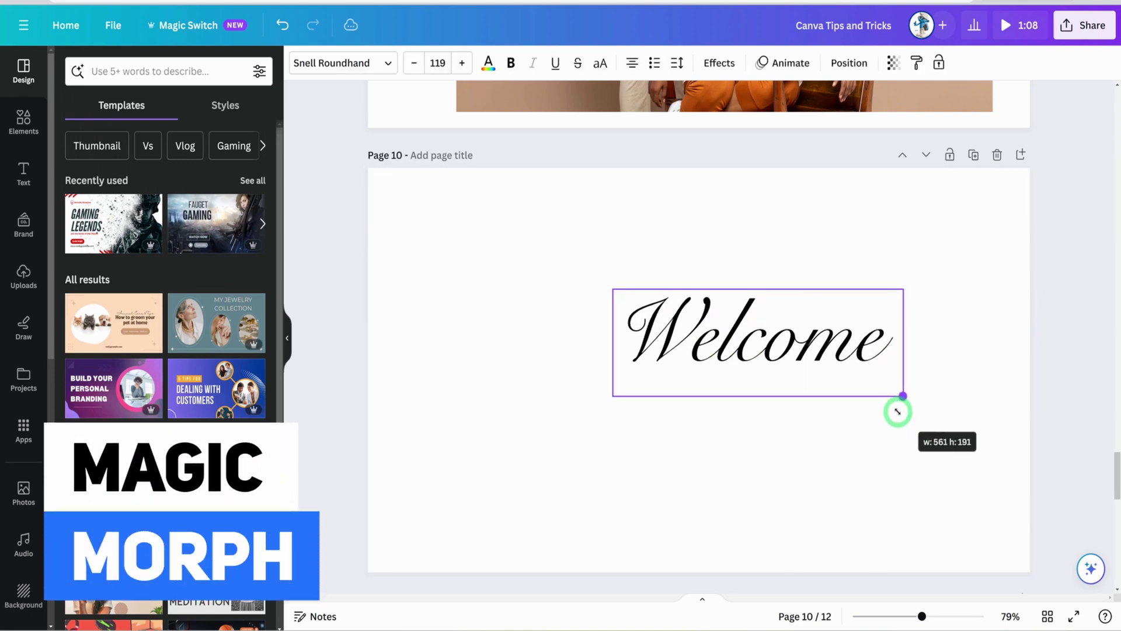
{"action": "left_click_drag", "start_coordinate": [758, 351], "coordinate": [703, 353]}
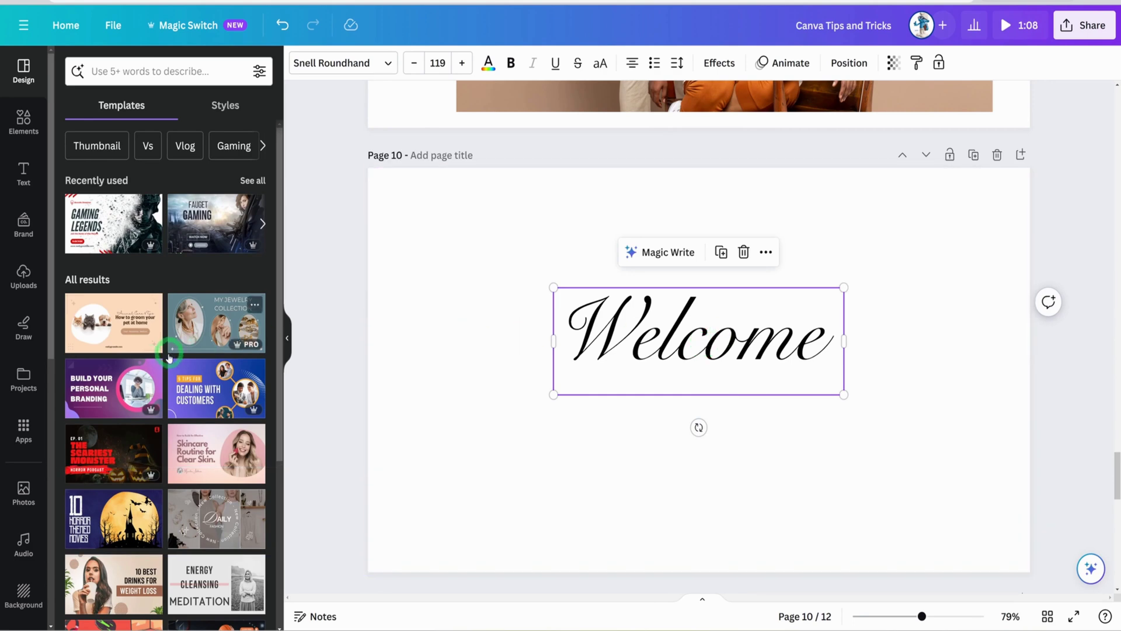
- Find the Magic Morph app and open it for the selected Welcome text
{"action": "left_click", "coordinate": [28, 439]}
{"action": "left_click", "coordinate": [180, 80]}
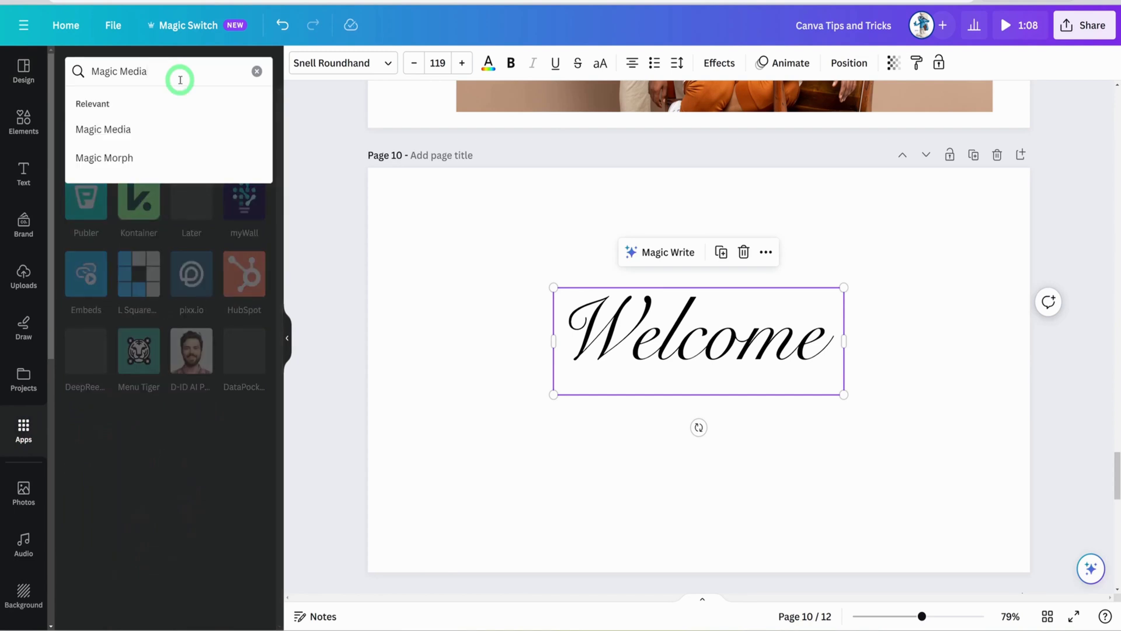
{"action": "left_click", "coordinate": [120, 158]}
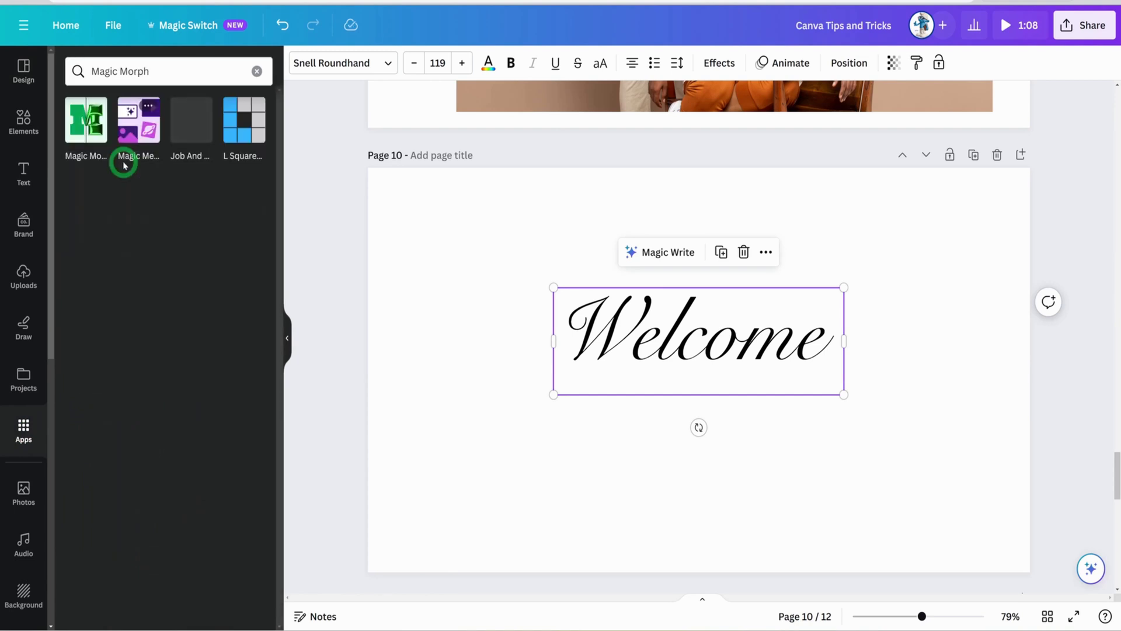
{"action": "left_click", "coordinate": [85, 120]}
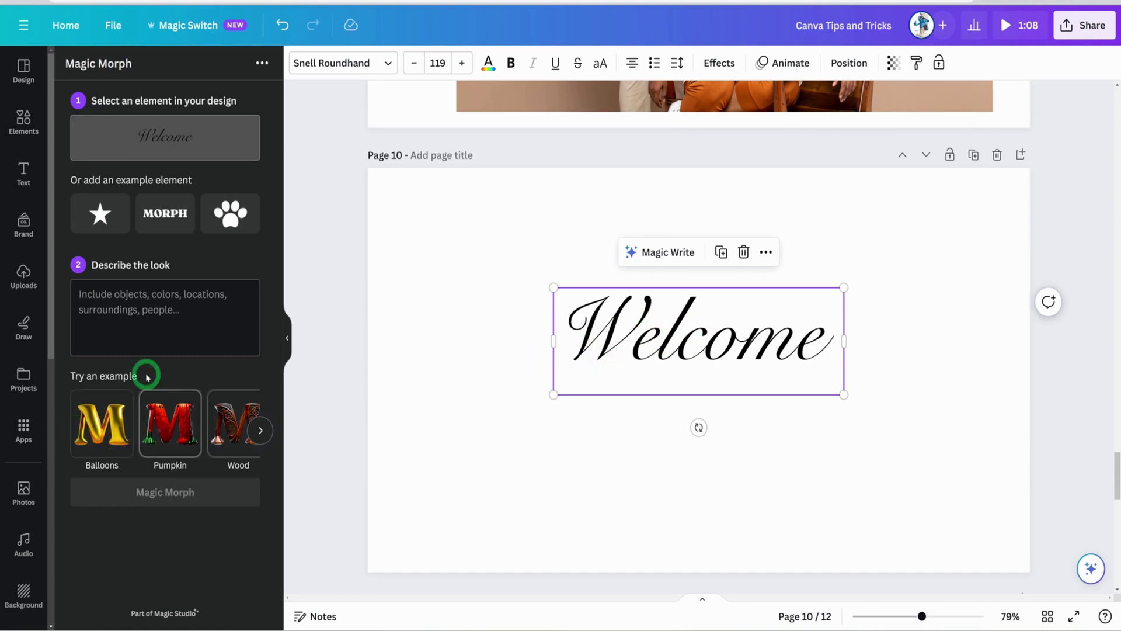
- Generate Magic Morph versions of the Welcome text with the look described as "water"
{"action": "left_click", "coordinate": [123, 316]}
{"action": "type", "text": "water"}
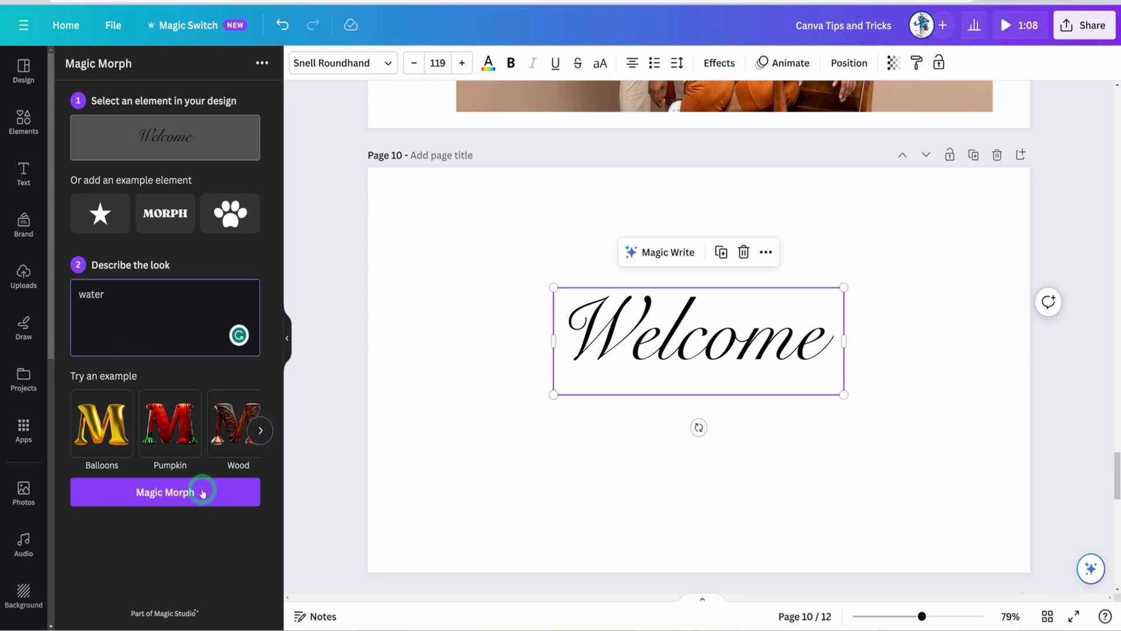
{"action": "left_click", "coordinate": [178, 495]}
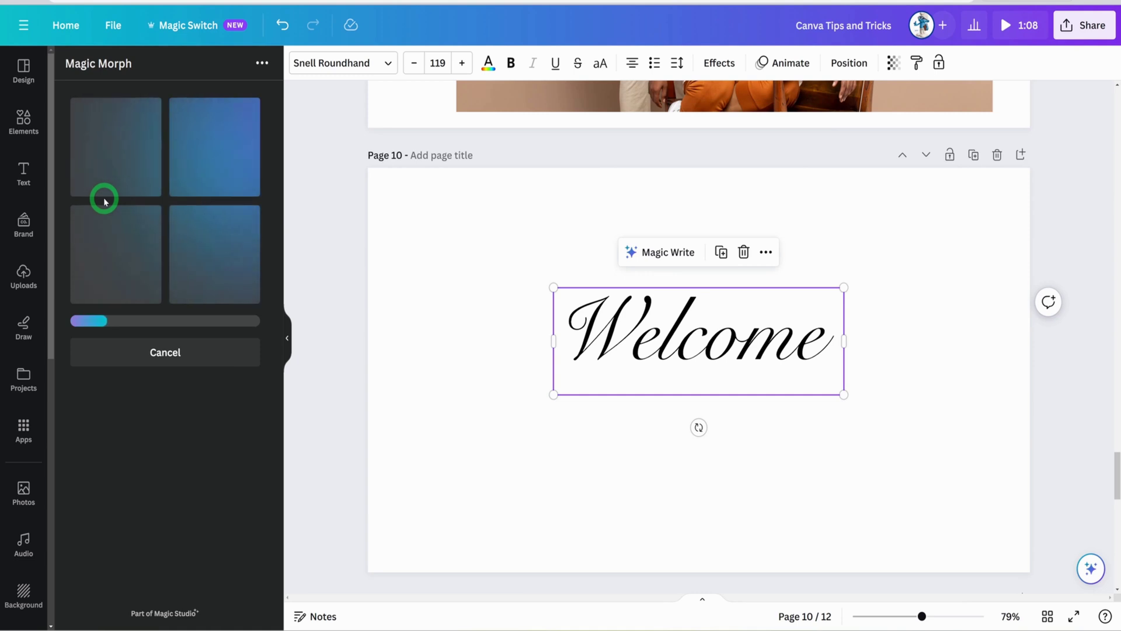
- Add the first, cyan Magic Morph result to page 10, enlarge it and shift it slightly left below the black Welcome
{"action": "left_click", "coordinate": [110, 149]}
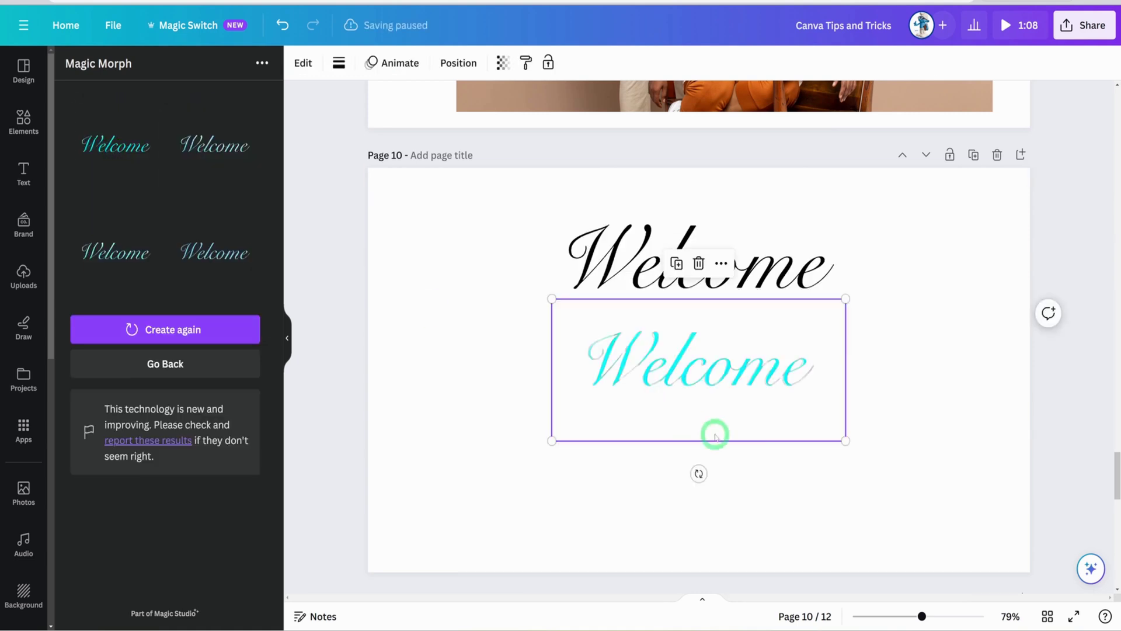
{"action": "left_click_drag", "start_coordinate": [847, 445], "coordinate": [993, 508]}
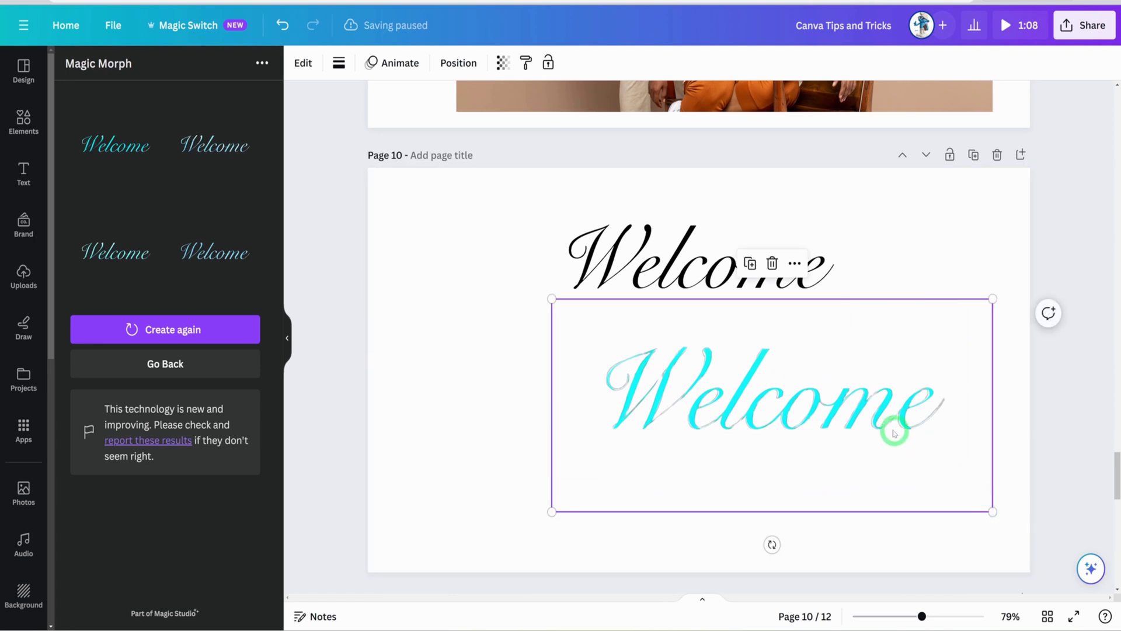
{"action": "left_click_drag", "start_coordinate": [896, 431], "coordinate": [867, 423]}
- Add the fourth, light blue Magic Morph result, enlarge it and arrange it left of the cyan version below the black Welcome
{"action": "left_click", "coordinate": [210, 252]}
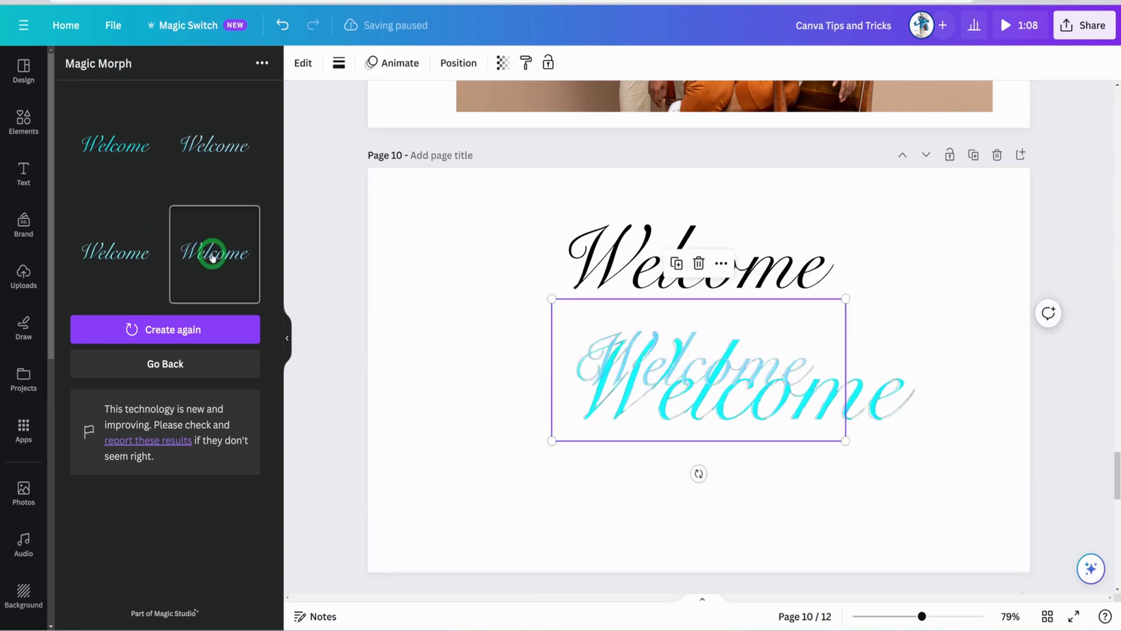
{"action": "left_click_drag", "start_coordinate": [696, 374], "coordinate": [520, 318]}
{"action": "left_click_drag", "start_coordinate": [698, 453], "coordinate": [788, 493]}
{"action": "left_click_drag", "start_coordinate": [673, 413], "coordinate": [641, 413]}
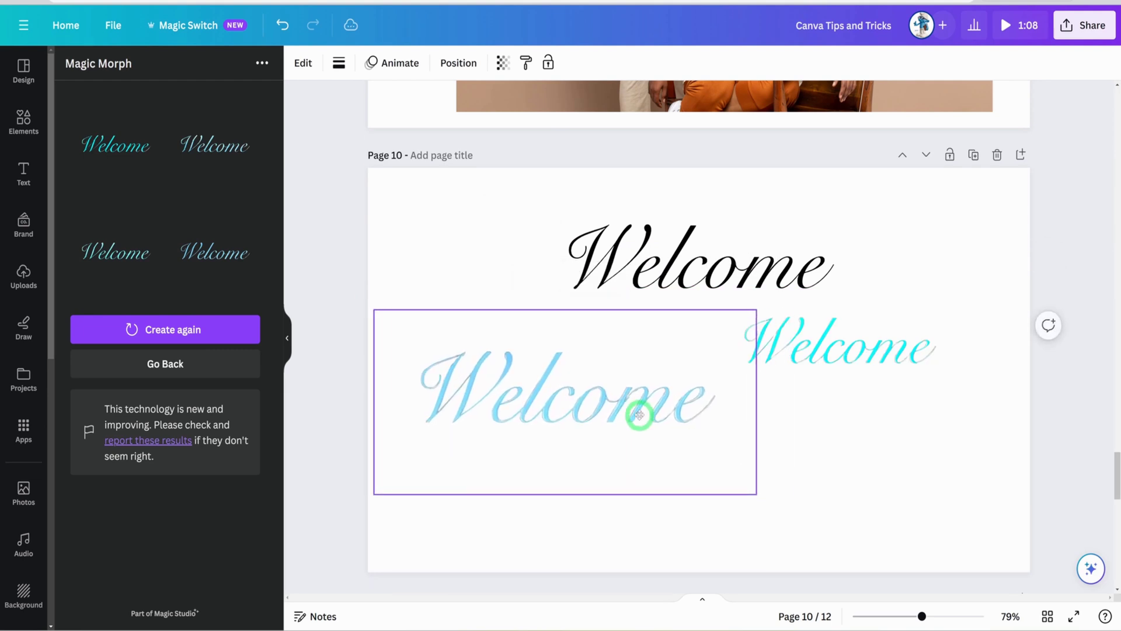
{"action": "left_click", "coordinate": [192, 378]}
{"action": "left_click_drag", "start_coordinate": [828, 388], "coordinate": [843, 418]}
{"action": "left_click", "coordinate": [193, 331]}
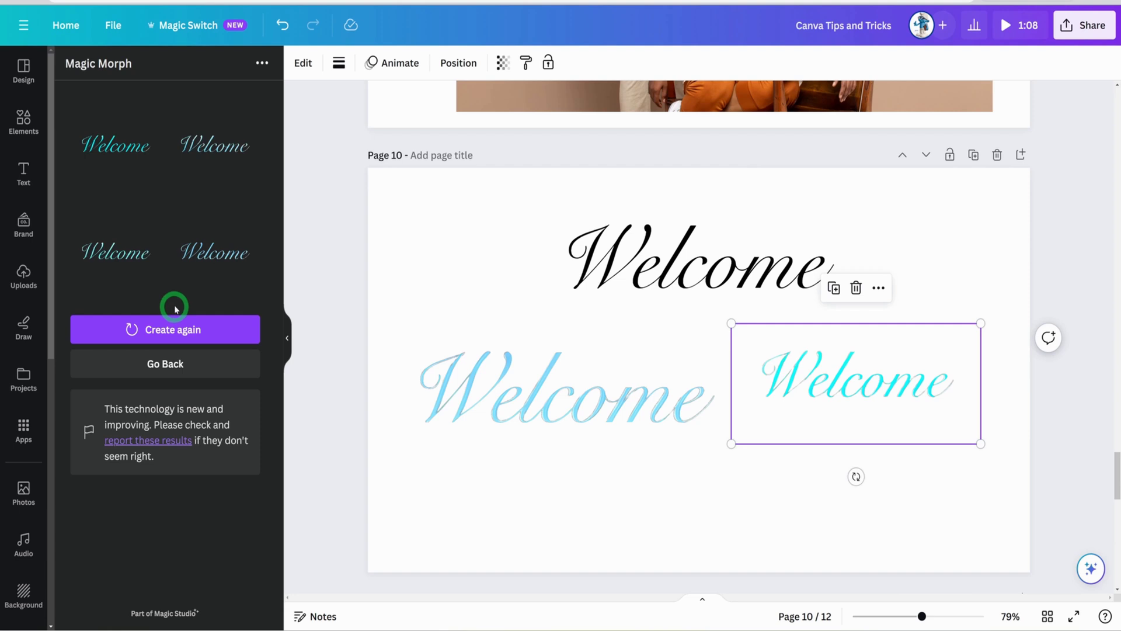
- Return to the apps list and move both morphed Welcome versions up, closer to the black text
{"action": "left_click", "coordinate": [22, 79]}
{"action": "left_click", "coordinate": [23, 431]}
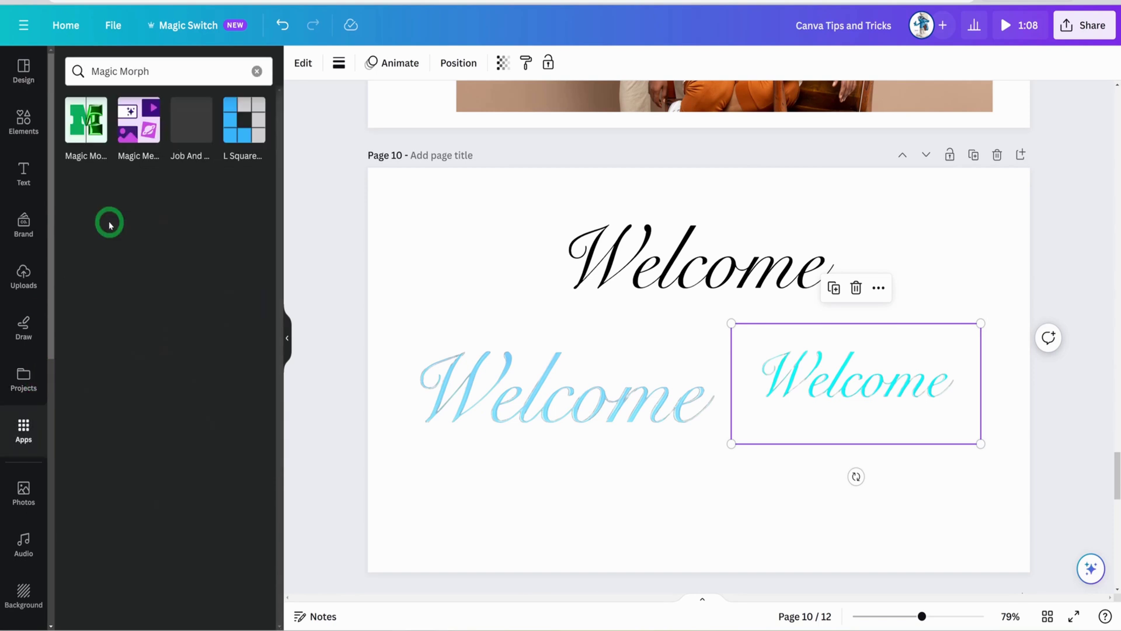
{"action": "left_click", "coordinate": [572, 360]}
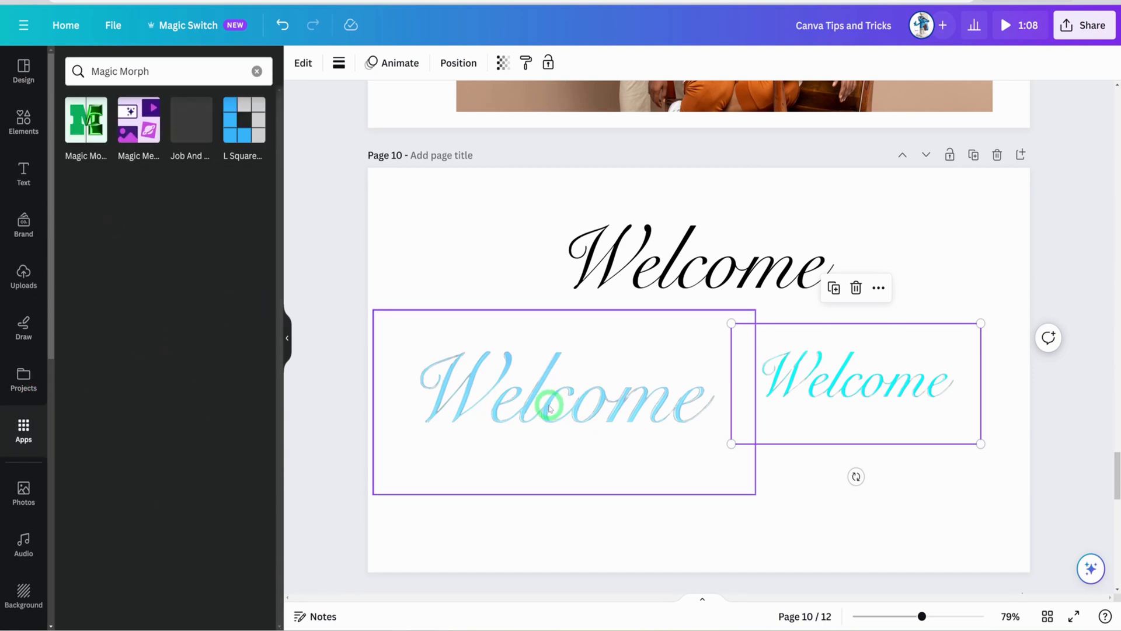
{"action": "left_click_drag", "start_coordinate": [574, 409], "coordinate": [581, 359]}
{"action": "left_click_drag", "start_coordinate": [943, 373], "coordinate": [951, 340]}
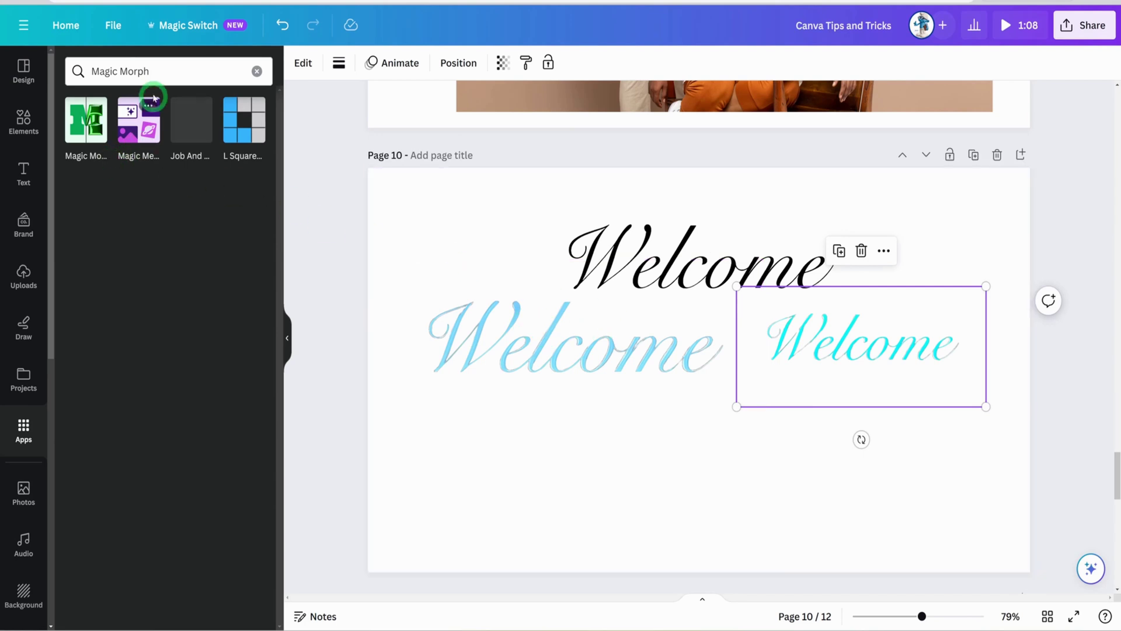
- Search the apps for "typecraft" and open the TypeCraft app
{"action": "left_click", "coordinate": [166, 73]}
{"action": "double_click", "coordinate": [159, 73]}
{"action": "key", "text": "ctrl+a"}
{"action": "left_click", "coordinate": [20, 82]}
{"action": "key", "text": "BackSpace"}
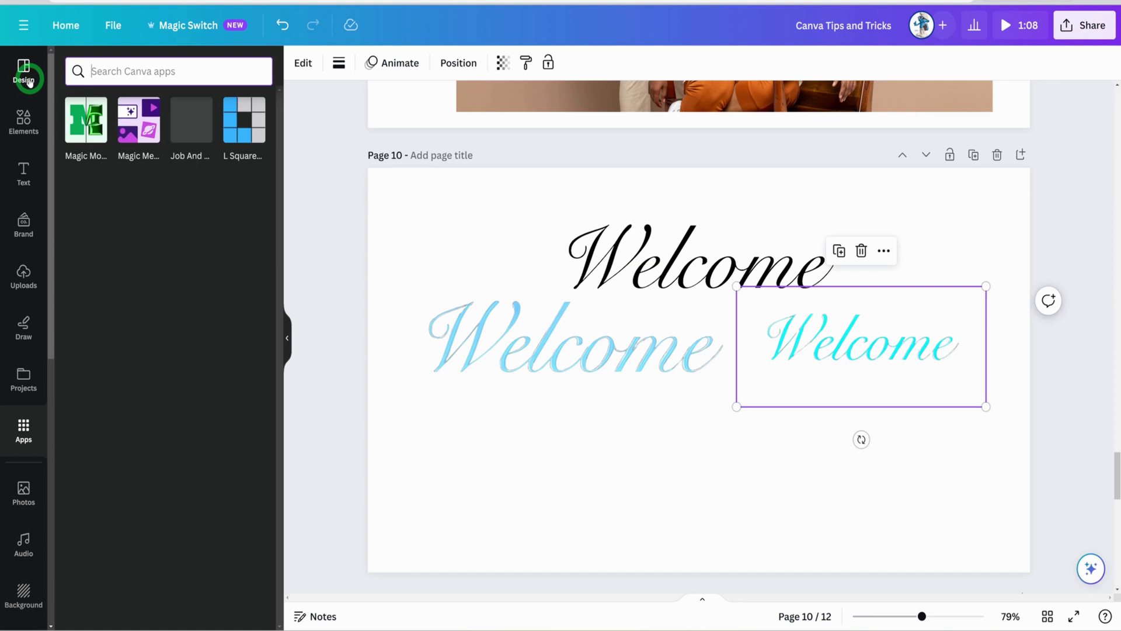
{"action": "type", "text": "typecra"}
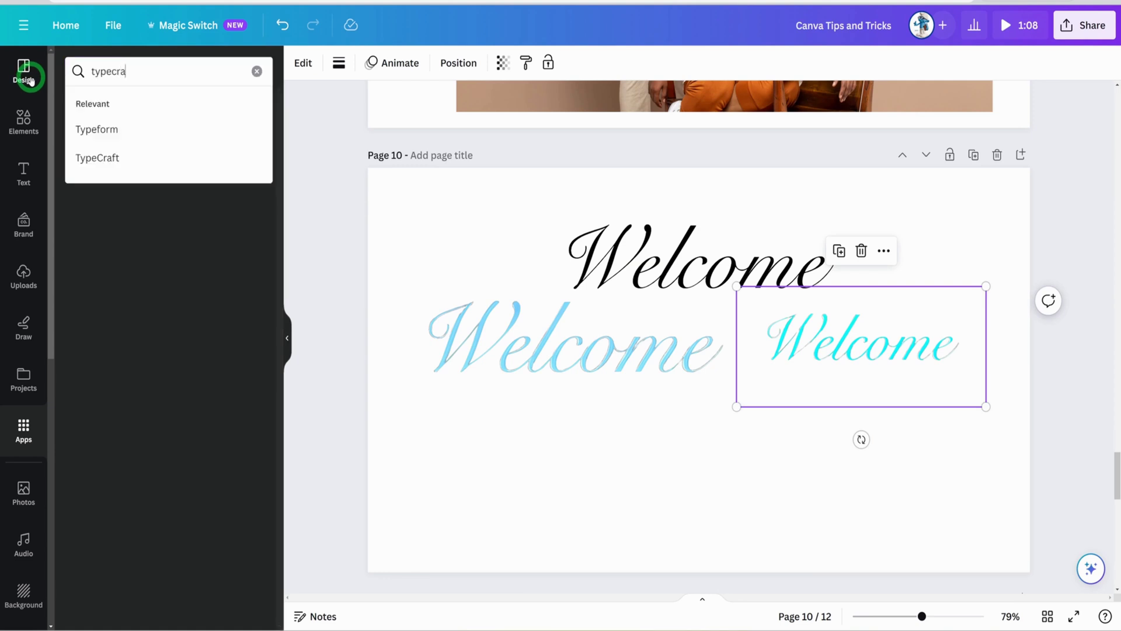
{"action": "type", "text": "ft"}
{"action": "left_click", "coordinate": [86, 125]}
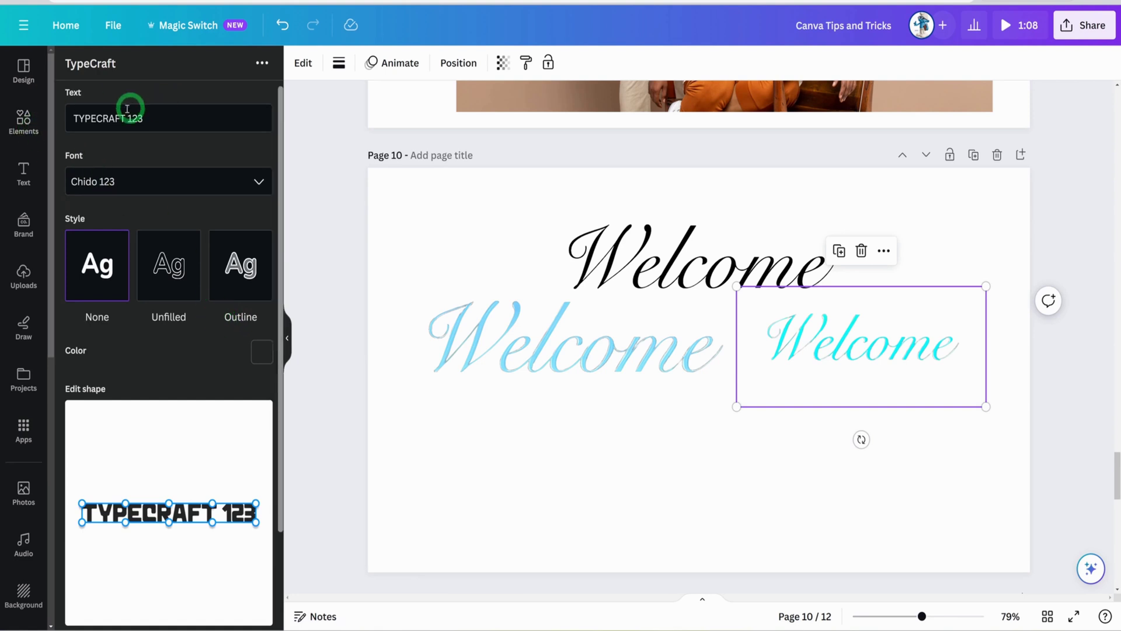
- Set the TypeCraft text to "Welcome" in the Hamster 123 font with the Unfilled style
{"action": "left_click_drag", "start_coordinate": [170, 120], "coordinate": [68, 118]}
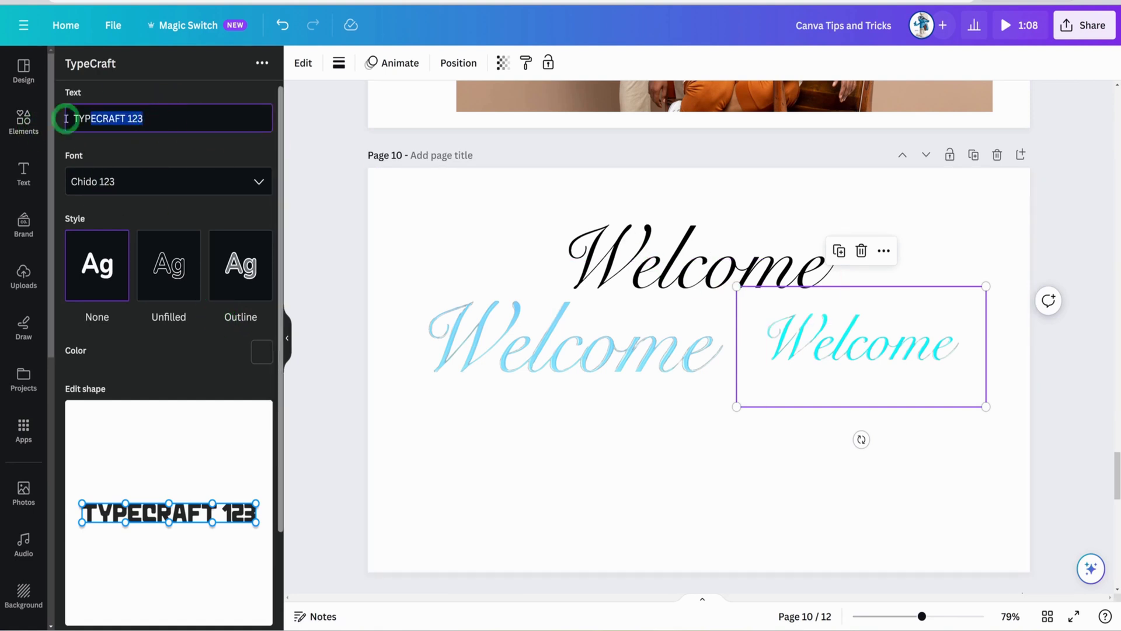
{"action": "type", "text": "Welcome"}
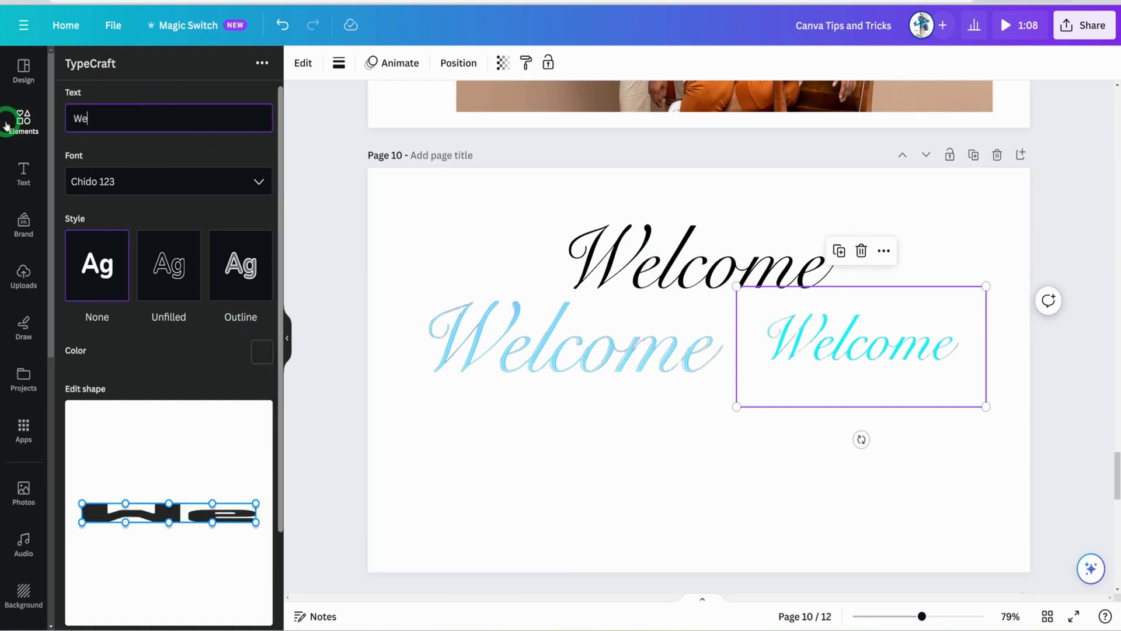
{"action": "left_click", "coordinate": [140, 181]}
{"action": "scroll", "coordinate": [247, 251], "scroll_direction": "down", "scroll_amount": 10}
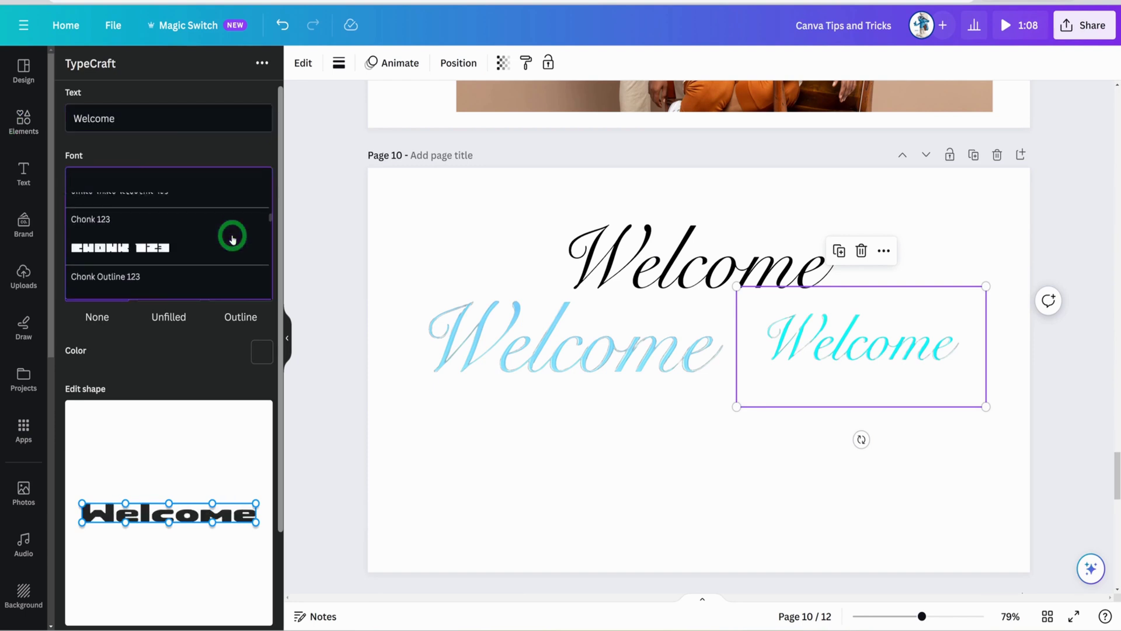
{"action": "scroll", "coordinate": [232, 240], "scroll_direction": "down", "scroll_amount": 10}
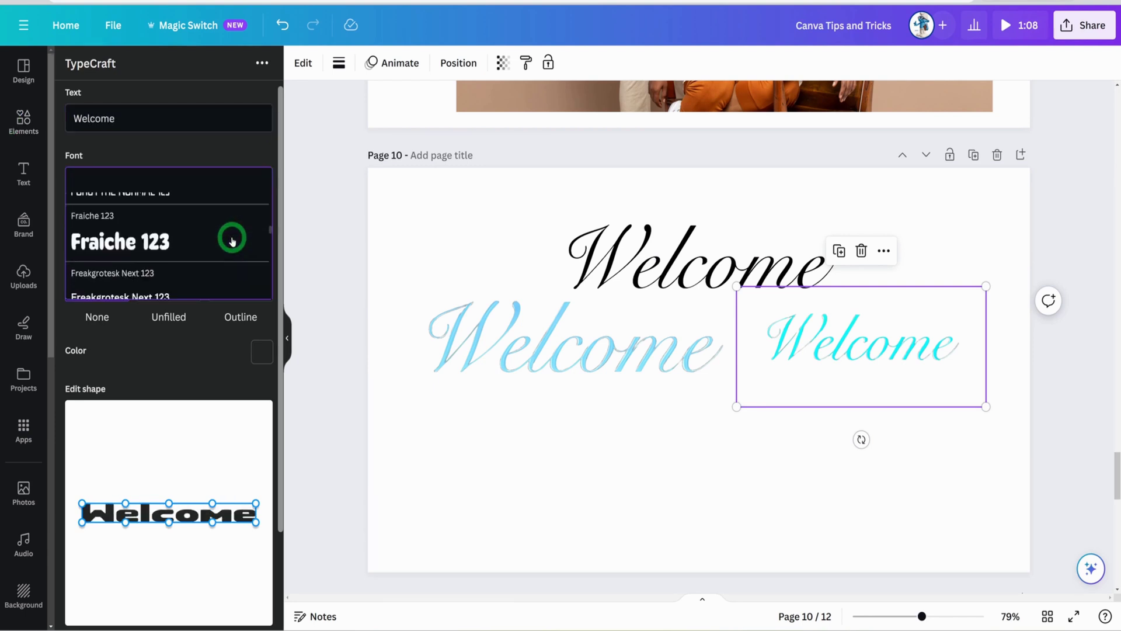
{"action": "scroll", "coordinate": [232, 240], "scroll_direction": "down", "scroll_amount": 1}
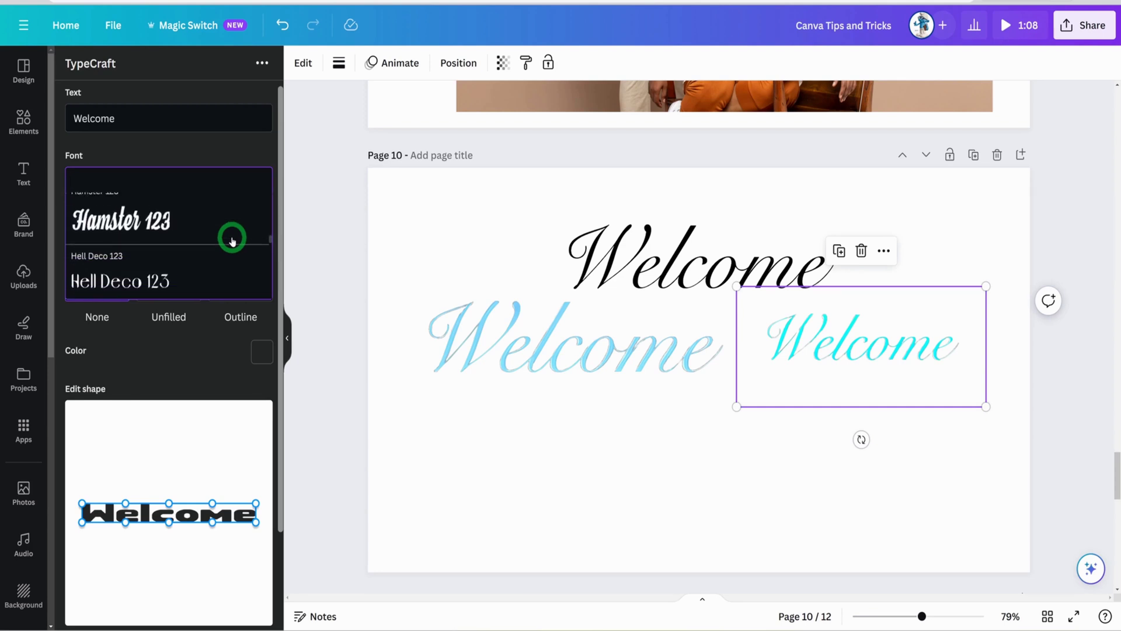
{"action": "left_click", "coordinate": [146, 226]}
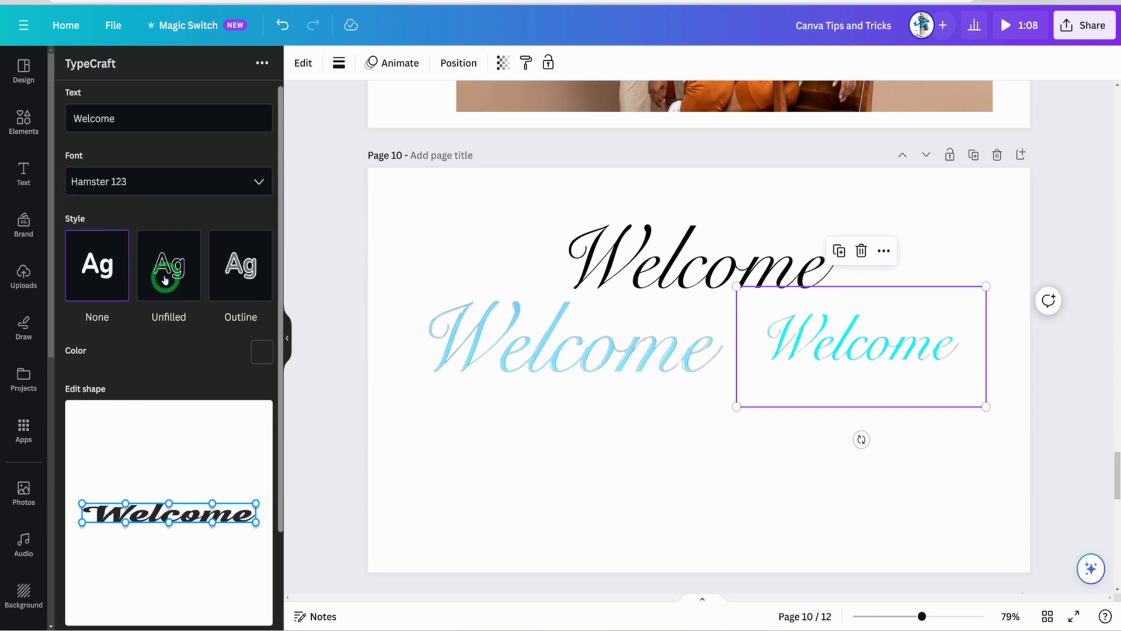
{"action": "left_click", "coordinate": [183, 279]}
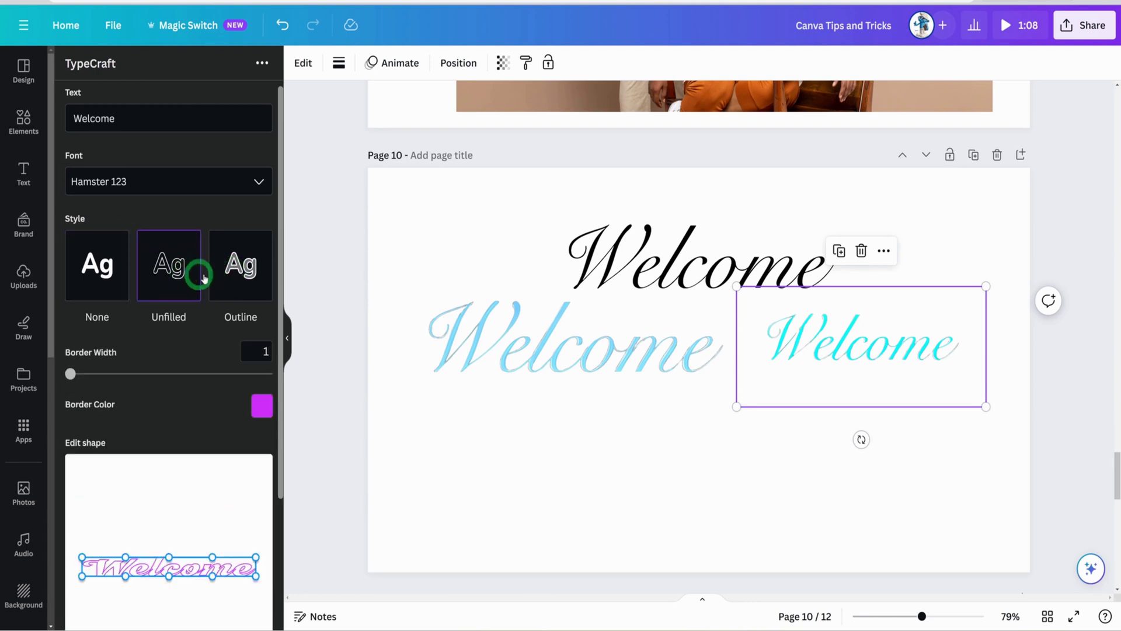
- Switch the TypeCraft text to the Outline style and keep the border width at 1
{"action": "left_click", "coordinate": [250, 276]}
{"action": "scroll", "coordinate": [212, 274], "scroll_direction": "down", "scroll_amount": 3}
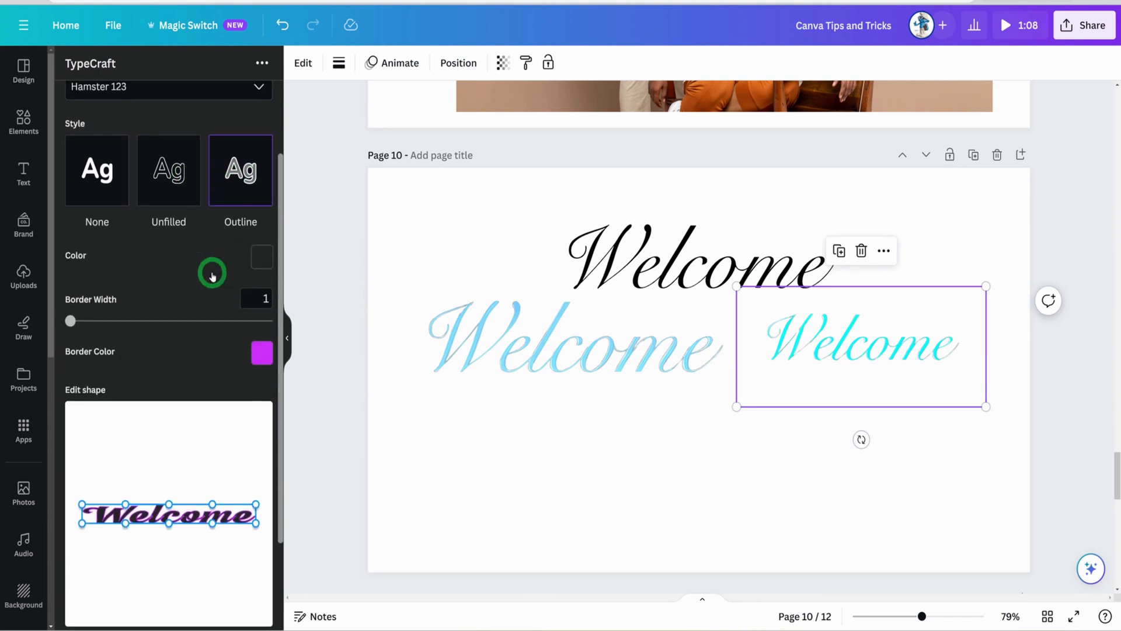
{"action": "left_click_drag", "start_coordinate": [73, 272], "coordinate": [71, 276]}
- Warp the Welcome shape by pulling its lower edge and corners down unevenly and raising its upper edge slightly in the middle
{"action": "left_click", "coordinate": [100, 479]}
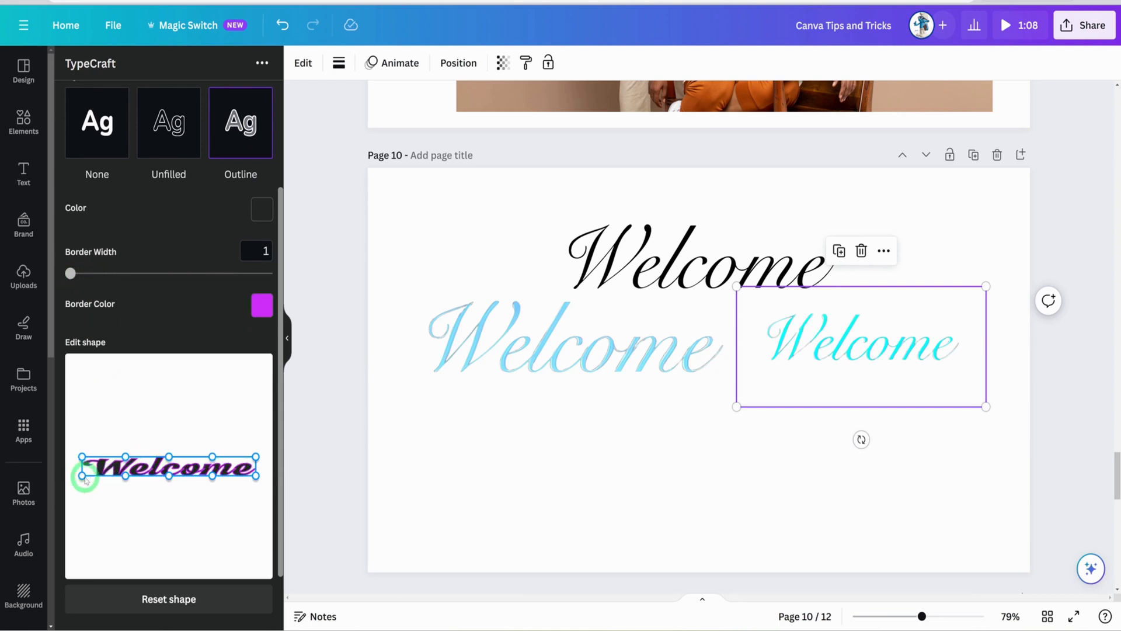
{"action": "left_click_drag", "start_coordinate": [83, 479], "coordinate": [178, 502]}
{"action": "left_click", "coordinate": [145, 486]}
{"action": "left_click", "coordinate": [238, 492]}
{"action": "left_click_drag", "start_coordinate": [251, 481], "coordinate": [256, 517]}
{"action": "left_click", "coordinate": [229, 505]}
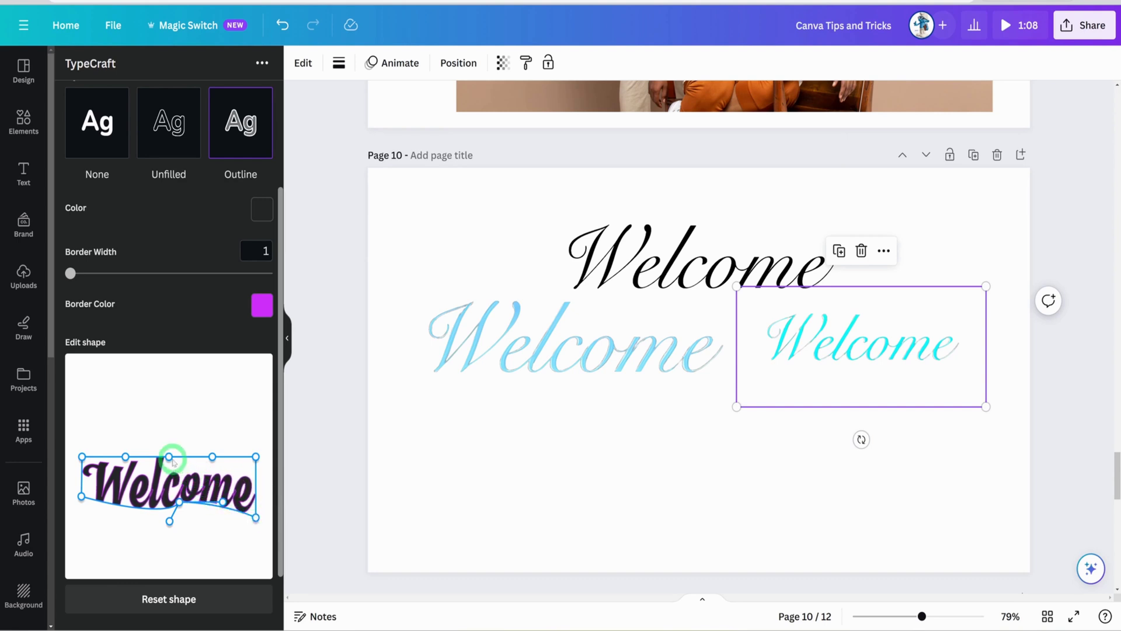
{"action": "mouse_move", "coordinate": [171, 458]}
{"action": "left_mouse_down"}
{"action": "mouse_move", "coordinate": [170, 441]}
{"action": "mouse_move", "coordinate": [170, 453]}
{"action": "left_mouse_up"}
{"action": "left_click", "coordinate": [90, 508]}
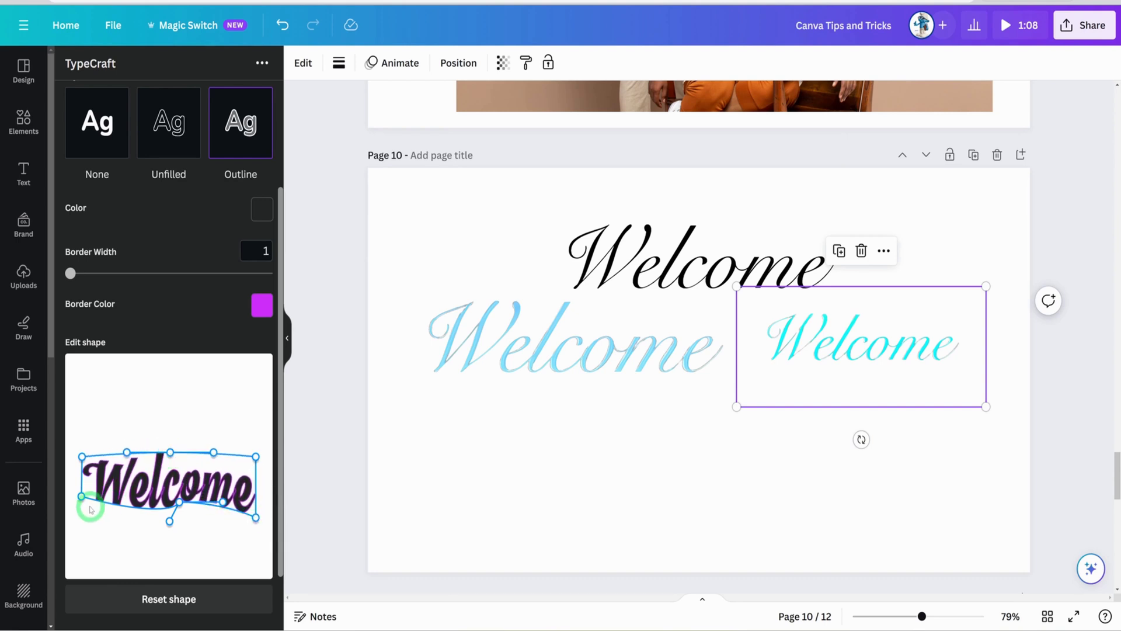
{"action": "left_click_drag", "start_coordinate": [82, 498], "coordinate": [82, 506]}
- Add the warped TypeCraft Welcome to page 10, place it centred below the blue versions and enlarge it
{"action": "scroll", "coordinate": [143, 501], "scroll_direction": "down", "scroll_amount": 2}
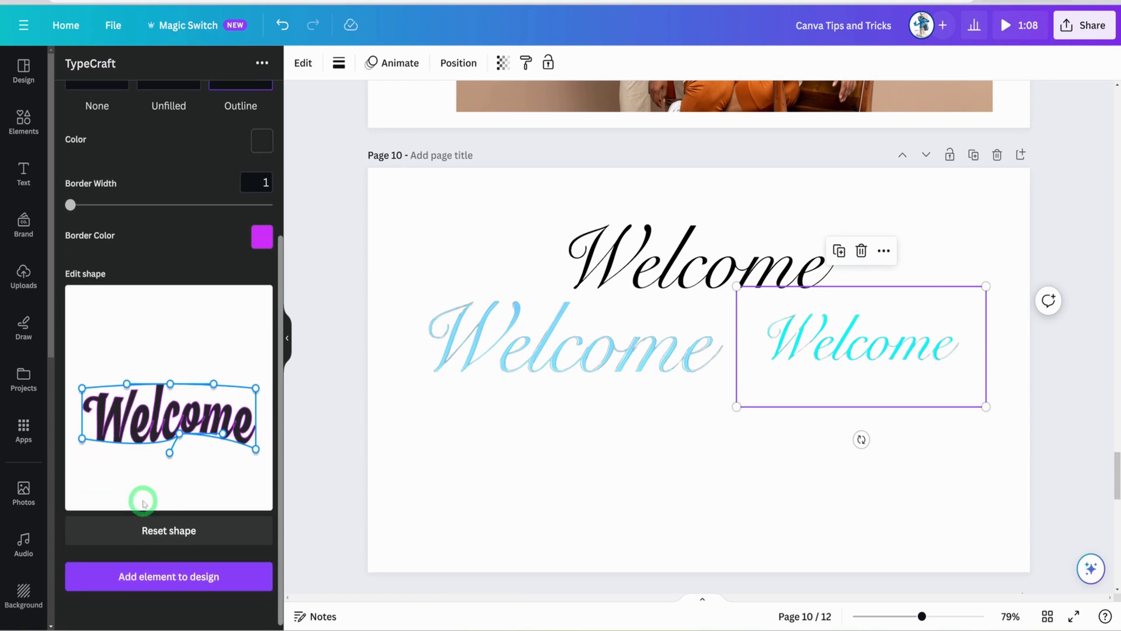
{"action": "left_click", "coordinate": [174, 591]}
{"action": "left_click", "coordinate": [688, 446]}
{"action": "left_click_drag", "start_coordinate": [683, 412], "coordinate": [692, 461]}
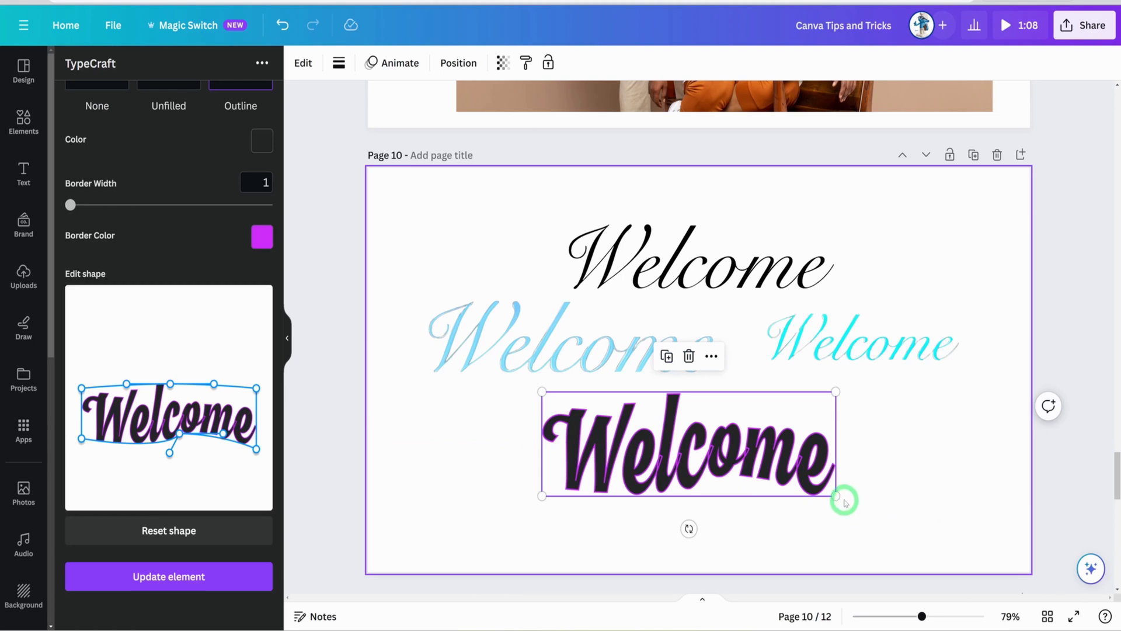
{"action": "left_click_drag", "start_coordinate": [835, 495], "coordinate": [886, 513]}
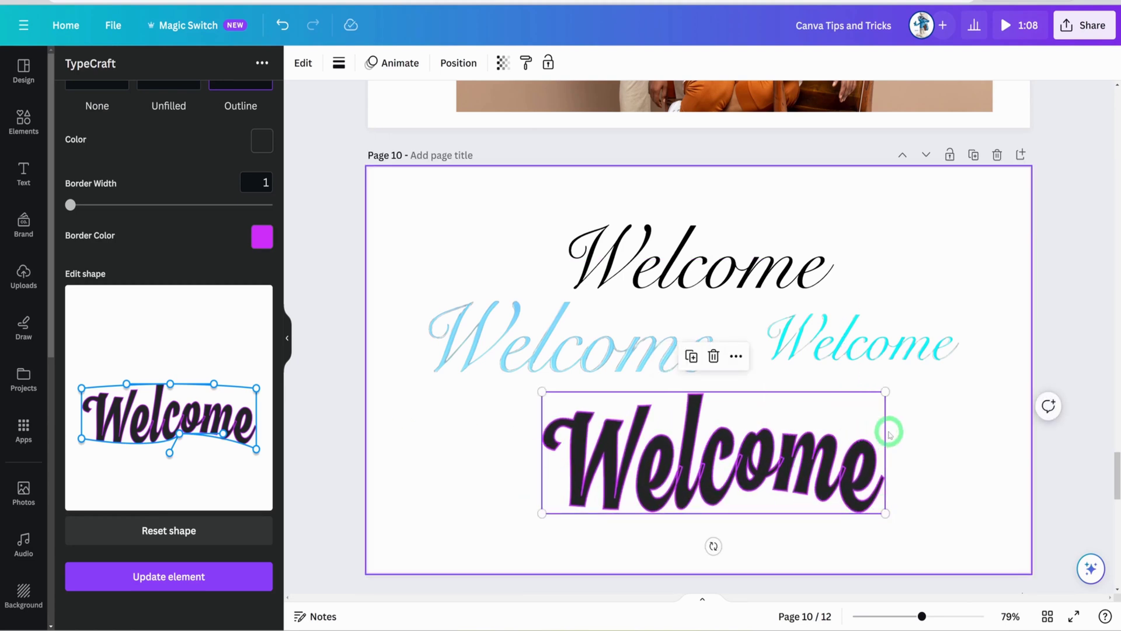
{"action": "scroll", "coordinate": [876, 438], "scroll_direction": "down", "scroll_amount": 7}
{"action": "scroll", "coordinate": [963, 432], "scroll_direction": "up", "scroll_amount": 5}
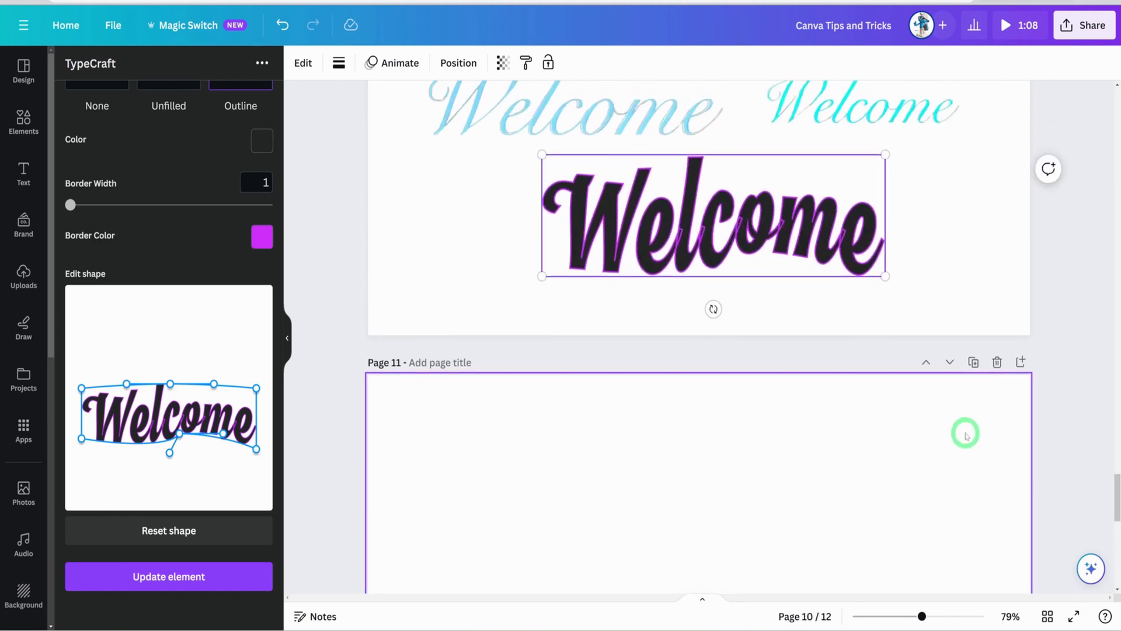
{"action": "scroll", "coordinate": [954, 399], "scroll_direction": "down", "scroll_amount": 6}
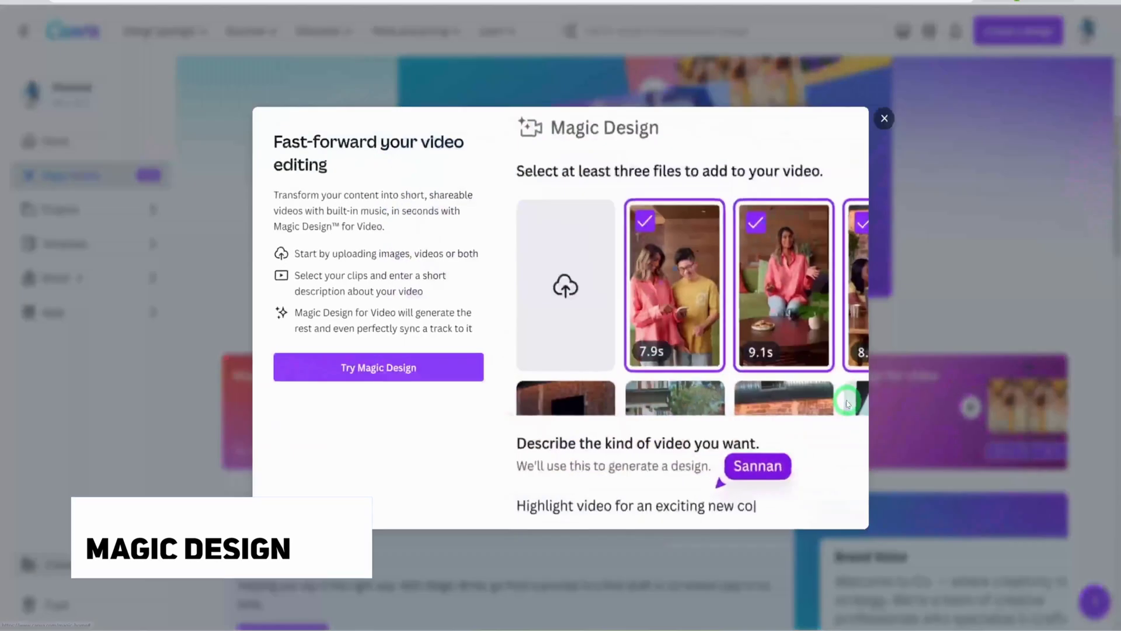
- Switch to the Magic Studio page and start Magic Design for Video
{"action": "left_click", "coordinate": [847, 403]}
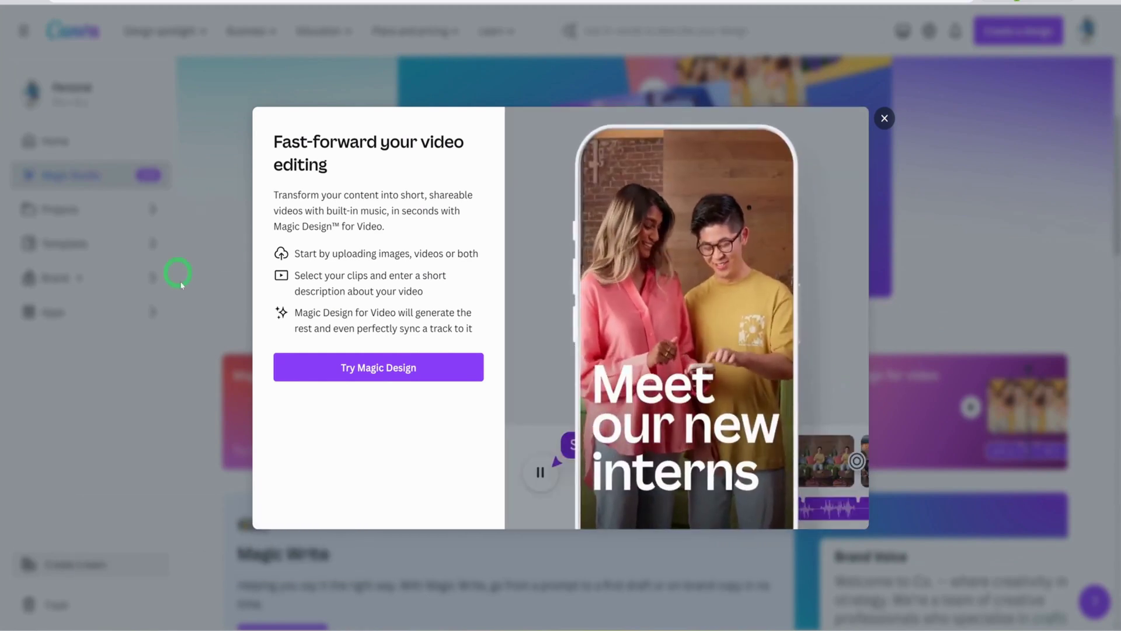
{"action": "left_click", "coordinate": [399, 366]}
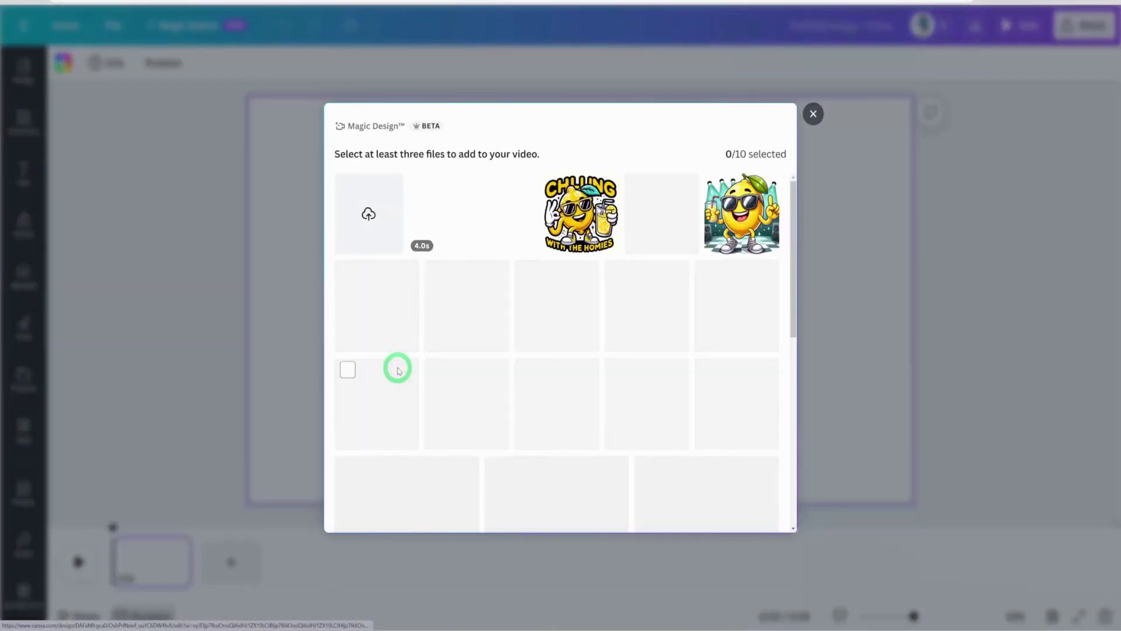
- Choose three wide "Just Chilling" pumpkin images and generate a video described as "Video about Dall-e 3 Image generation tool"
{"action": "scroll", "coordinate": [397, 371], "scroll_direction": "down", "scroll_amount": 4}
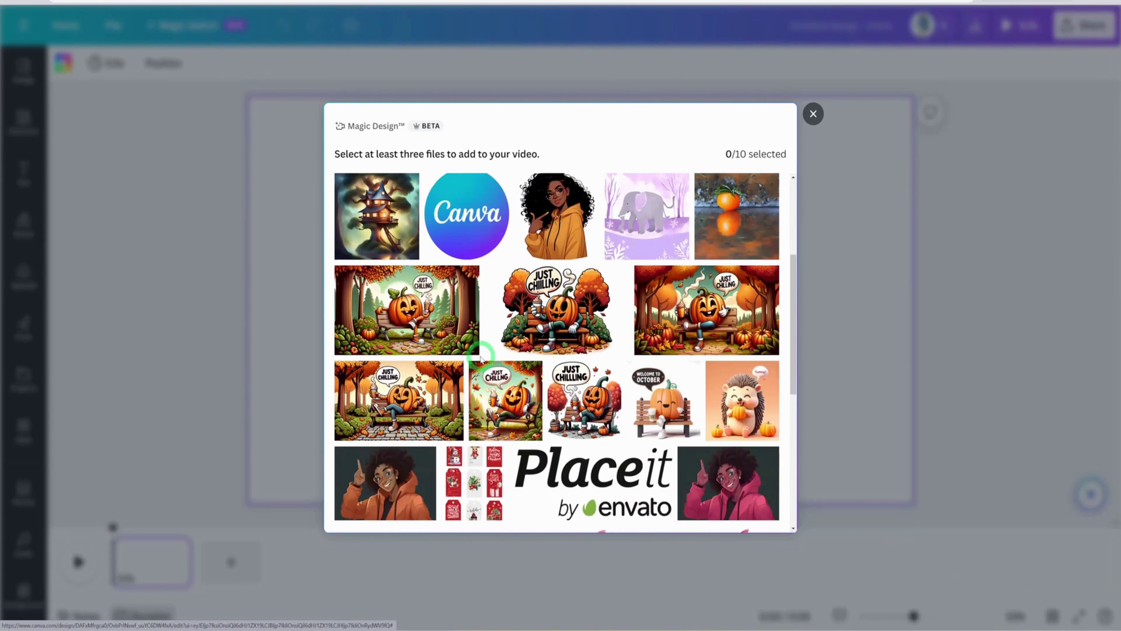
{"action": "left_click", "coordinate": [433, 292]}
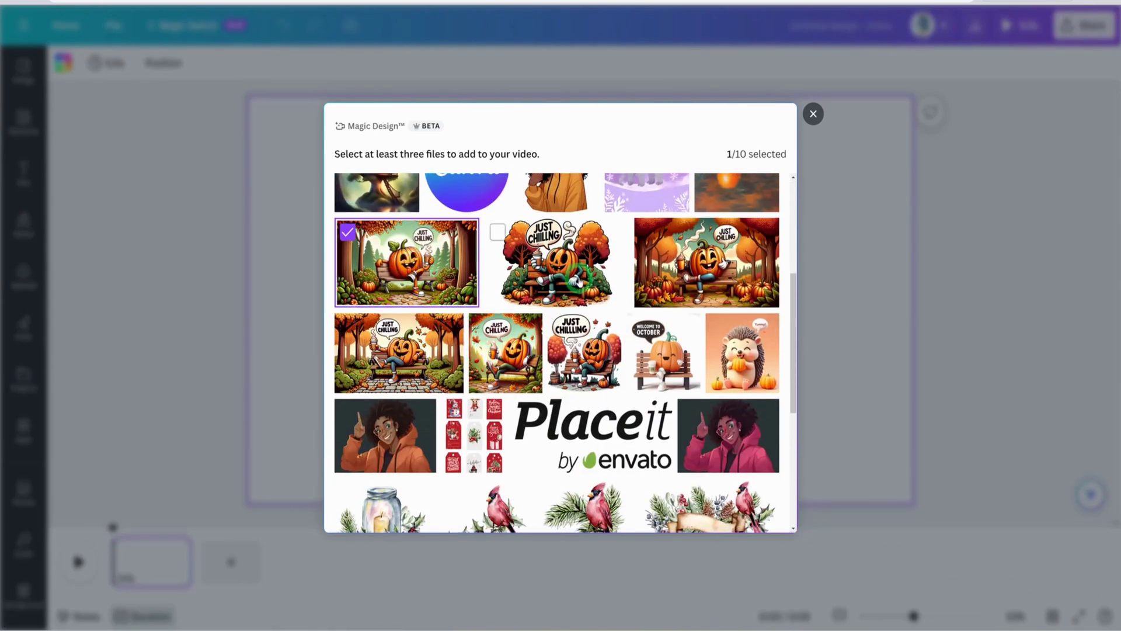
{"action": "left_click", "coordinate": [581, 279]}
{"action": "left_click", "coordinate": [687, 272]}
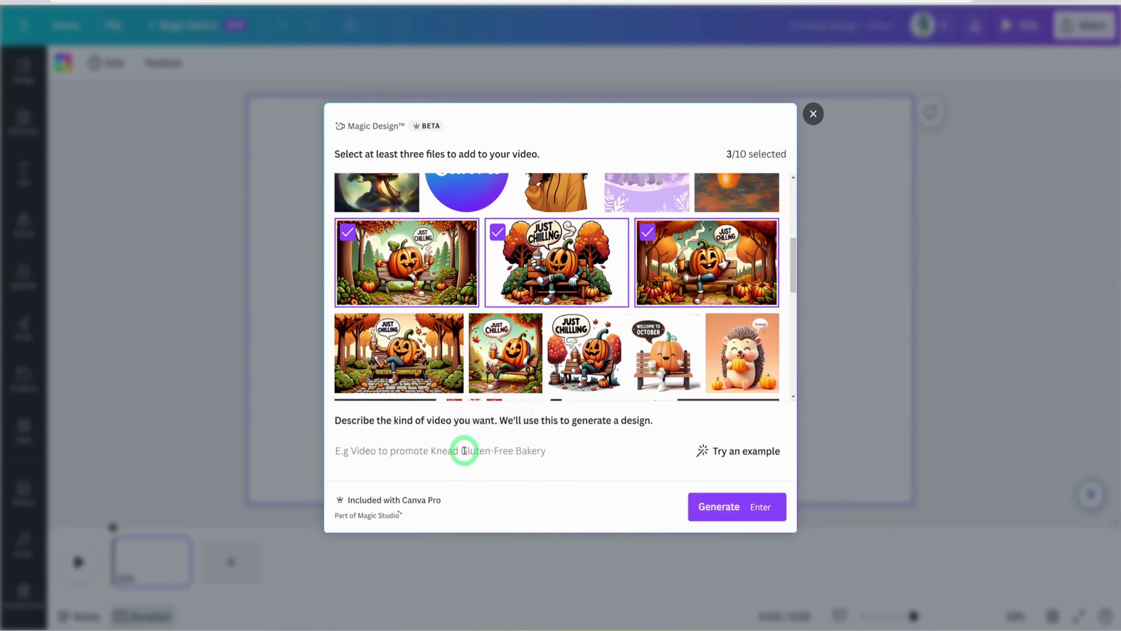
{"action": "type", "text": "Vi"}
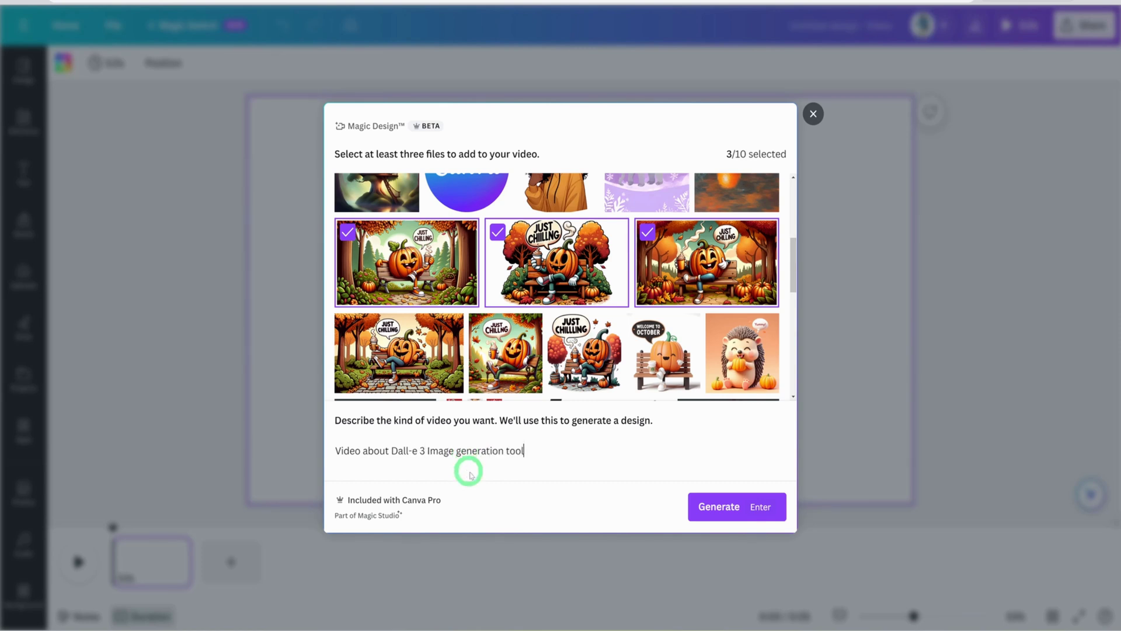
{"action": "left_click", "coordinate": [739, 507]}
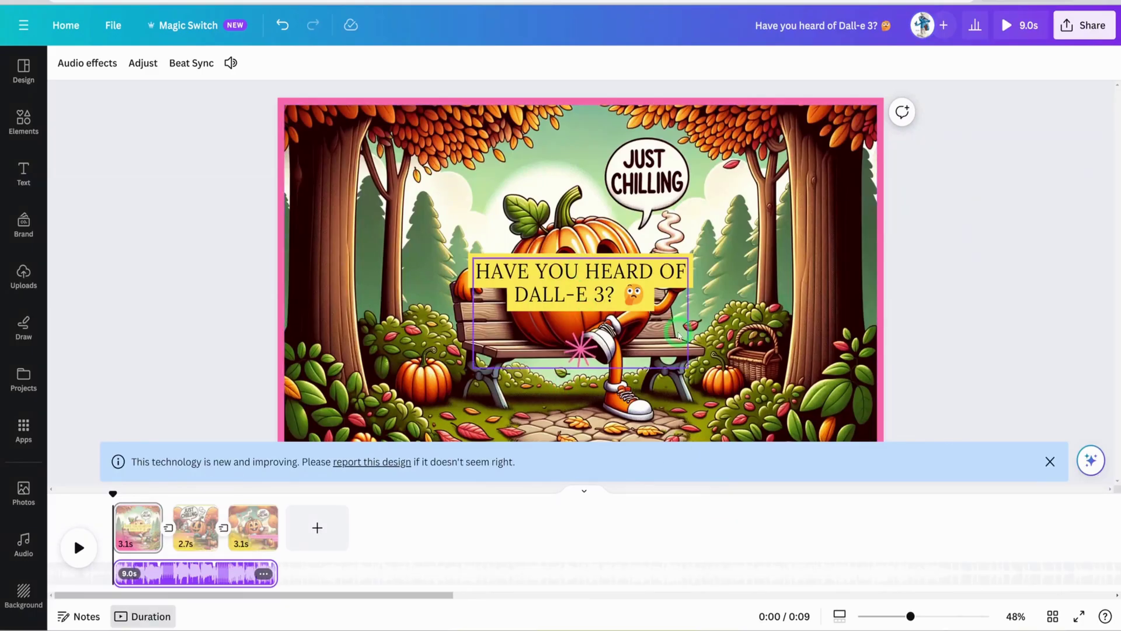
- Move the first scene's "Have you heard of Dall-e 3?" title to the image's upper left and play the video
{"action": "left_click_drag", "start_coordinate": [618, 299], "coordinate": [451, 190]}
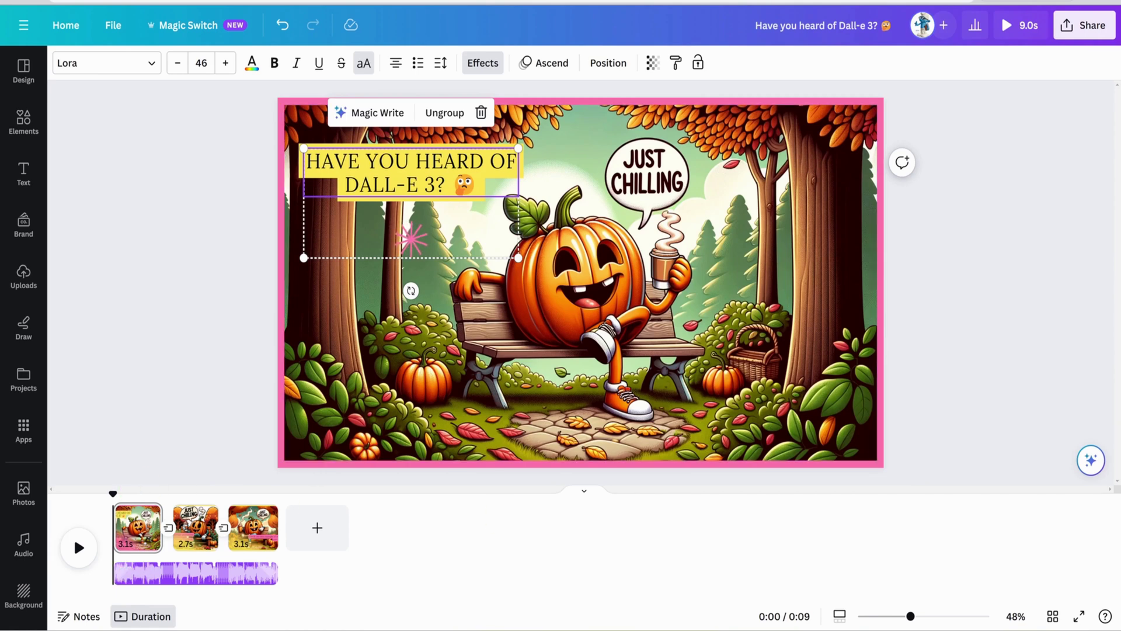
{"action": "left_click", "coordinate": [82, 550]}
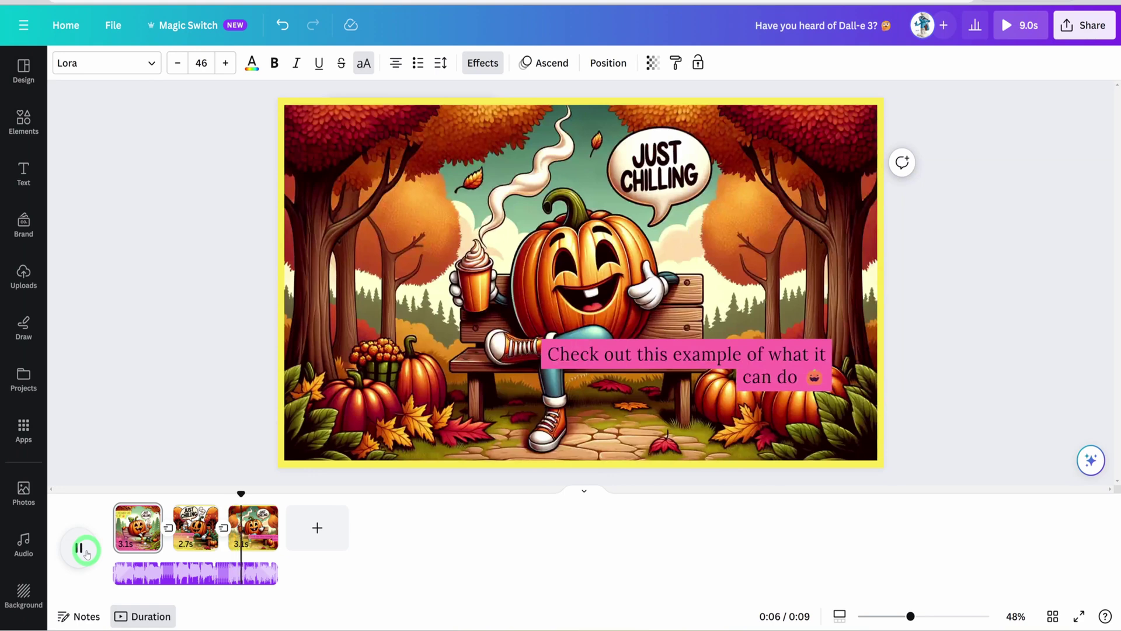
{"action": "left_click", "coordinate": [309, 345]}
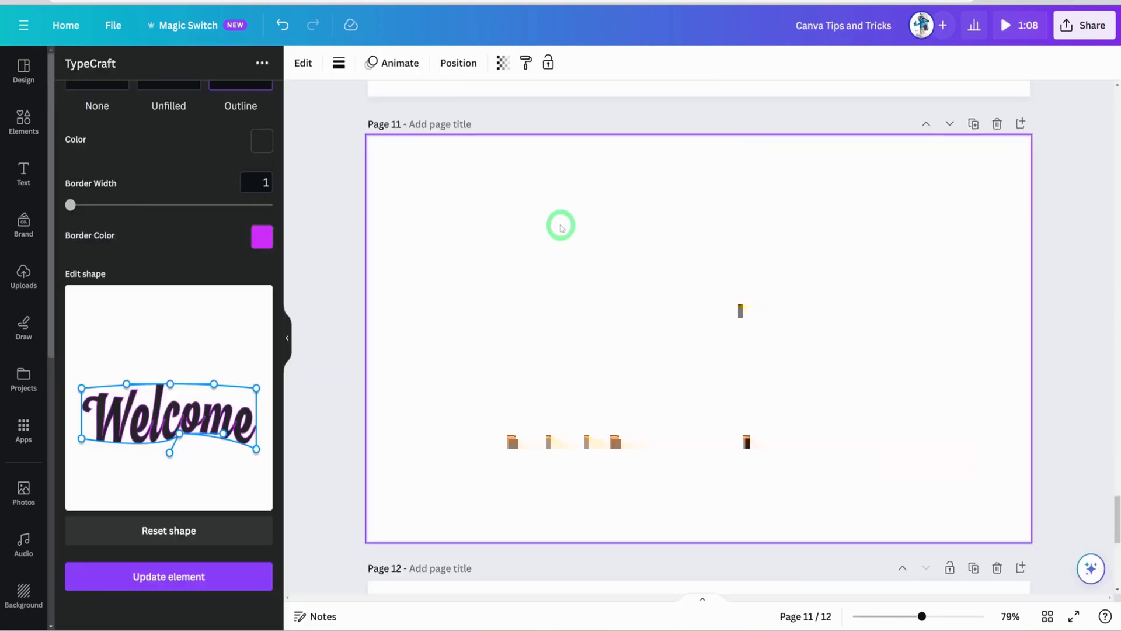
- Return to the Canva Tips and Tricks design and select the blank page 11
{"action": "scroll", "coordinate": [560, 225], "scroll_direction": "down", "scroll_amount": 4}
{"action": "scroll", "coordinate": [577, 249], "scroll_direction": "down", "scroll_amount": 3}
{"action": "scroll", "coordinate": [578, 245], "scroll_direction": "up", "scroll_amount": 5}
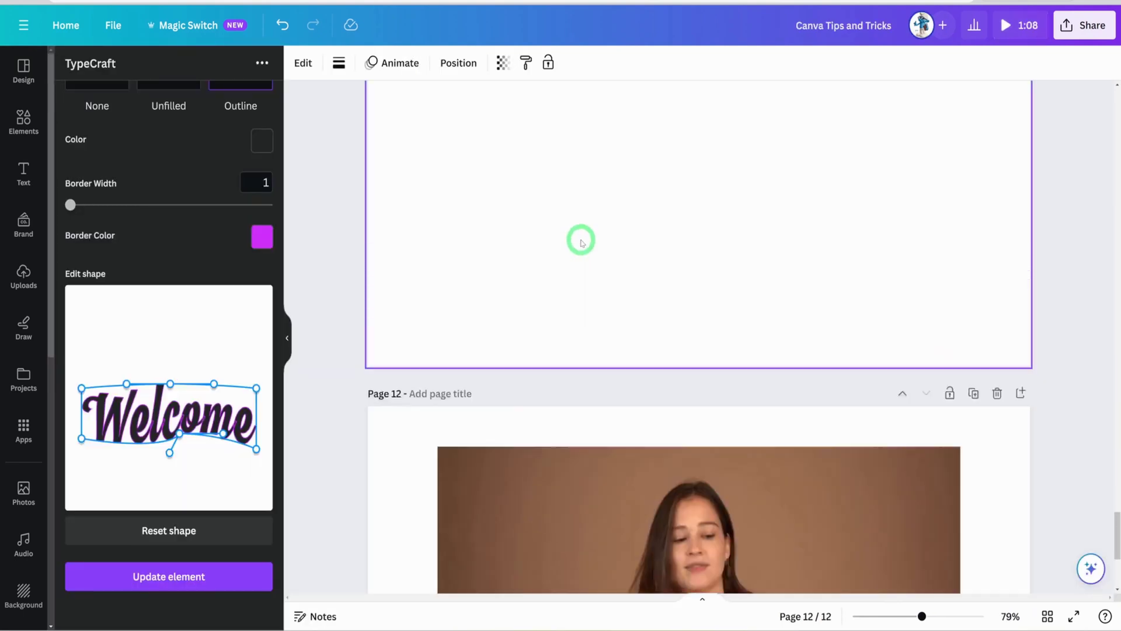
{"action": "left_click", "coordinate": [582, 239]}
{"action": "scroll", "coordinate": [582, 241], "scroll_direction": "up", "scroll_amount": 2}
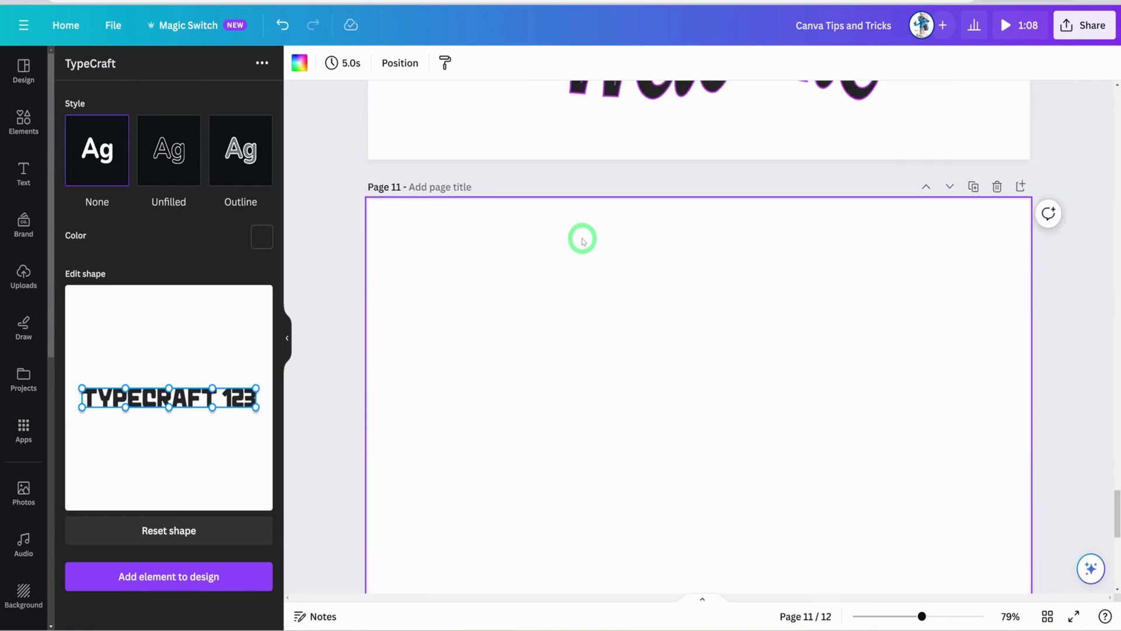
{"action": "scroll", "coordinate": [582, 241], "scroll_direction": "down", "scroll_amount": 2}
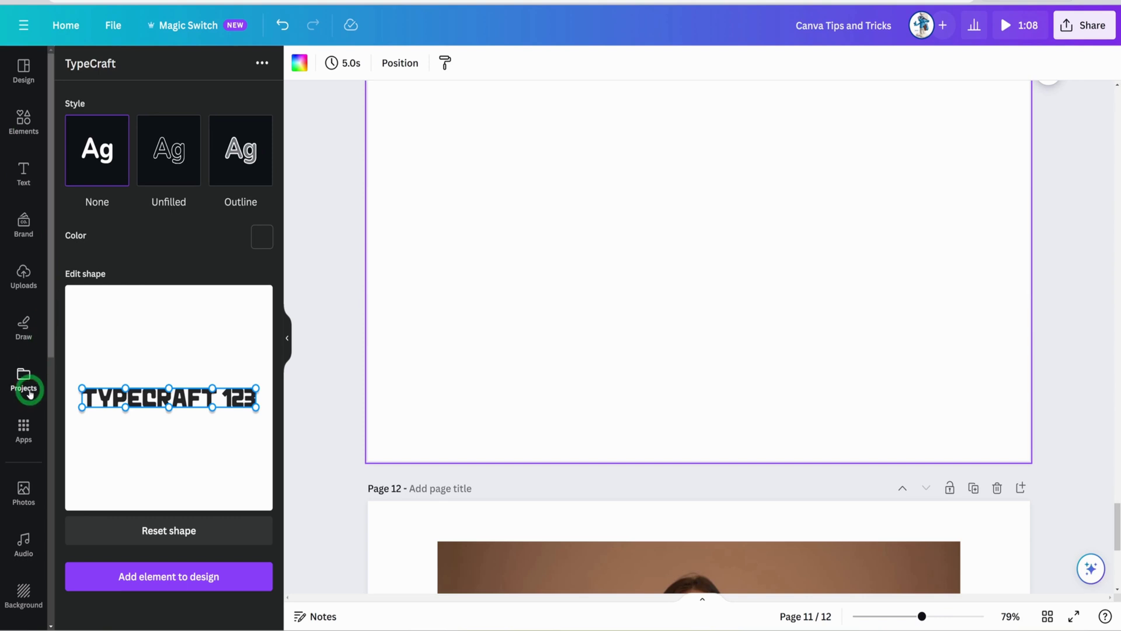
- Search the apps for "Magic Media" and open the Magic Media app
{"action": "left_click", "coordinate": [24, 426]}
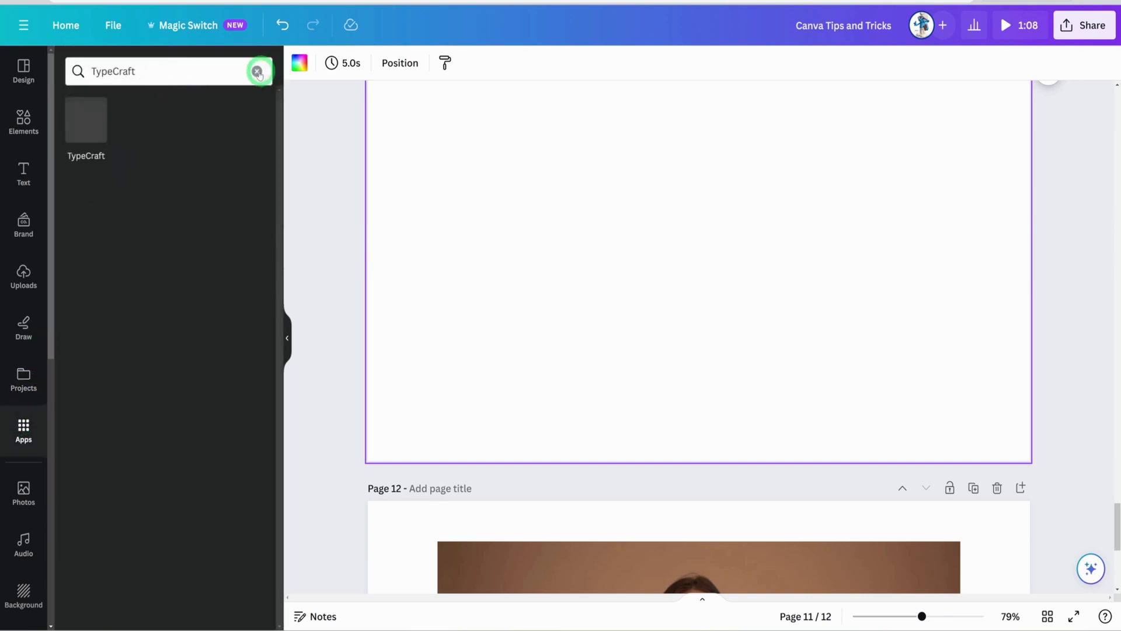
{"action": "left_click", "coordinate": [255, 70]}
{"action": "left_click", "coordinate": [144, 76]}
{"action": "type", "text": "magic"}
{"action": "left_click", "coordinate": [133, 131]}
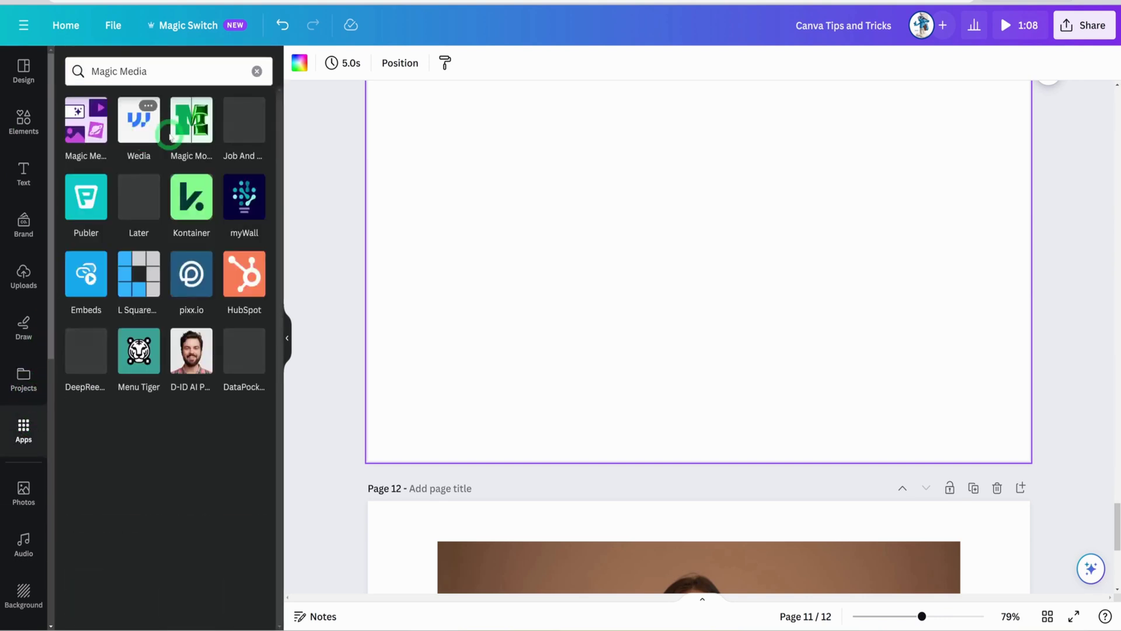
{"action": "left_click", "coordinate": [97, 131]}
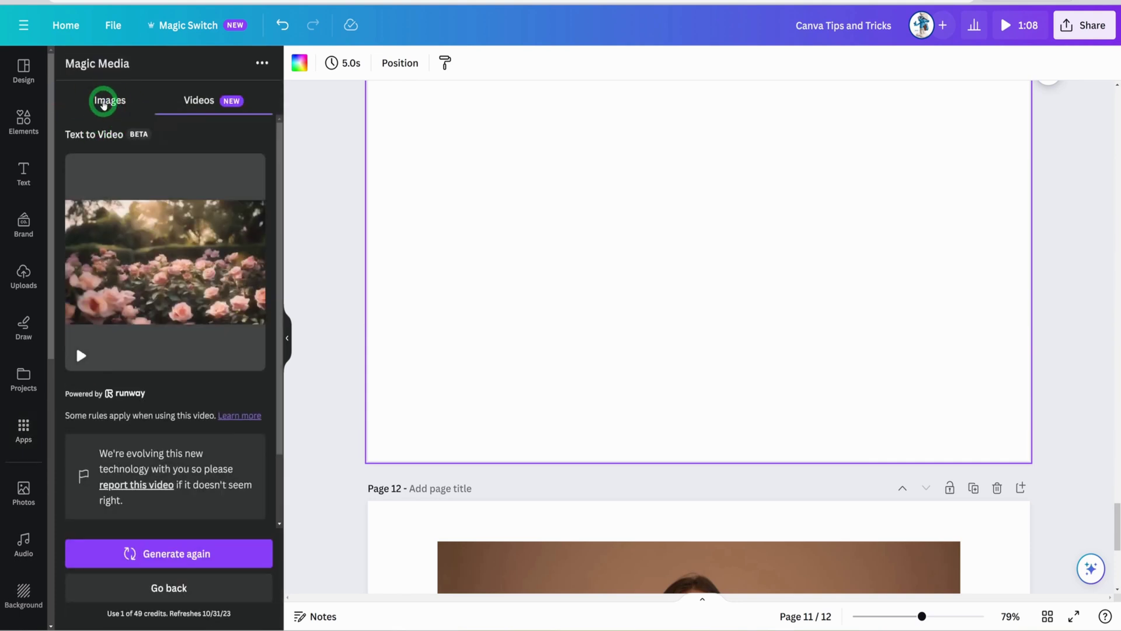
- Look at the Magic Media image results, then generate a text-to-video clip from the description "ocean view"
{"action": "left_click", "coordinate": [103, 104]}
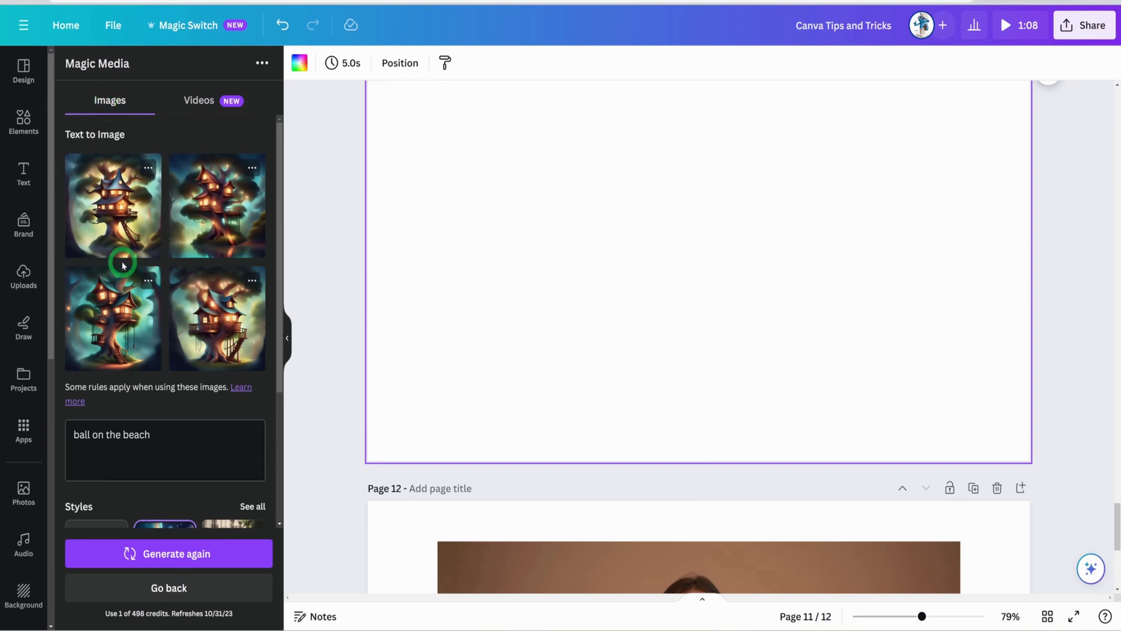
{"action": "left_click", "coordinate": [213, 106]}
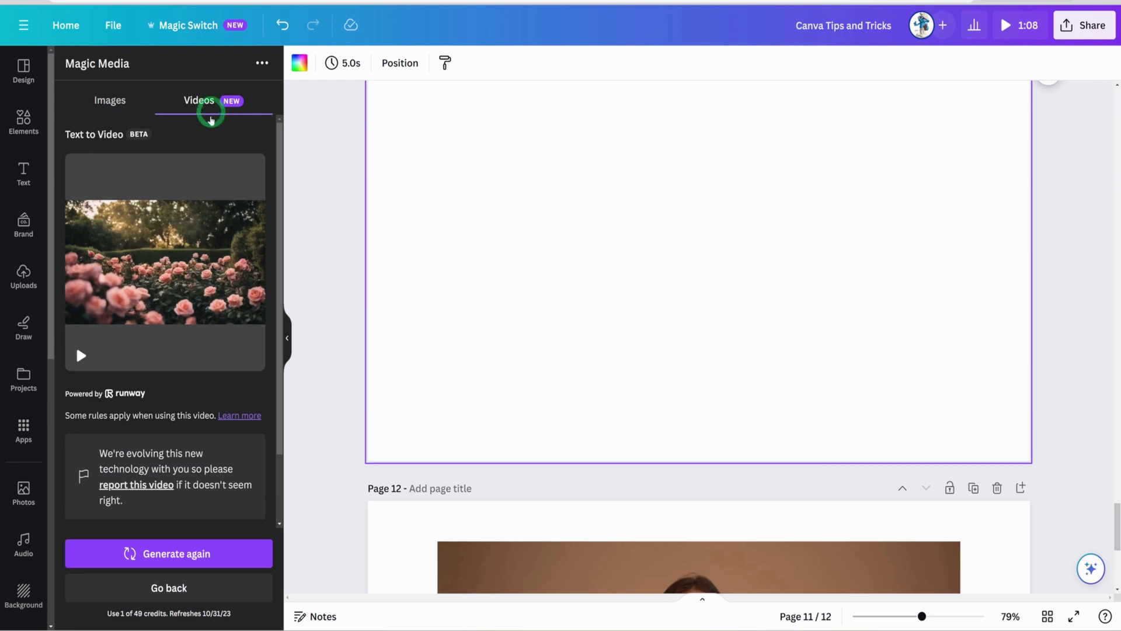
{"action": "scroll", "coordinate": [146, 404], "scroll_direction": "down", "scroll_amount": 2}
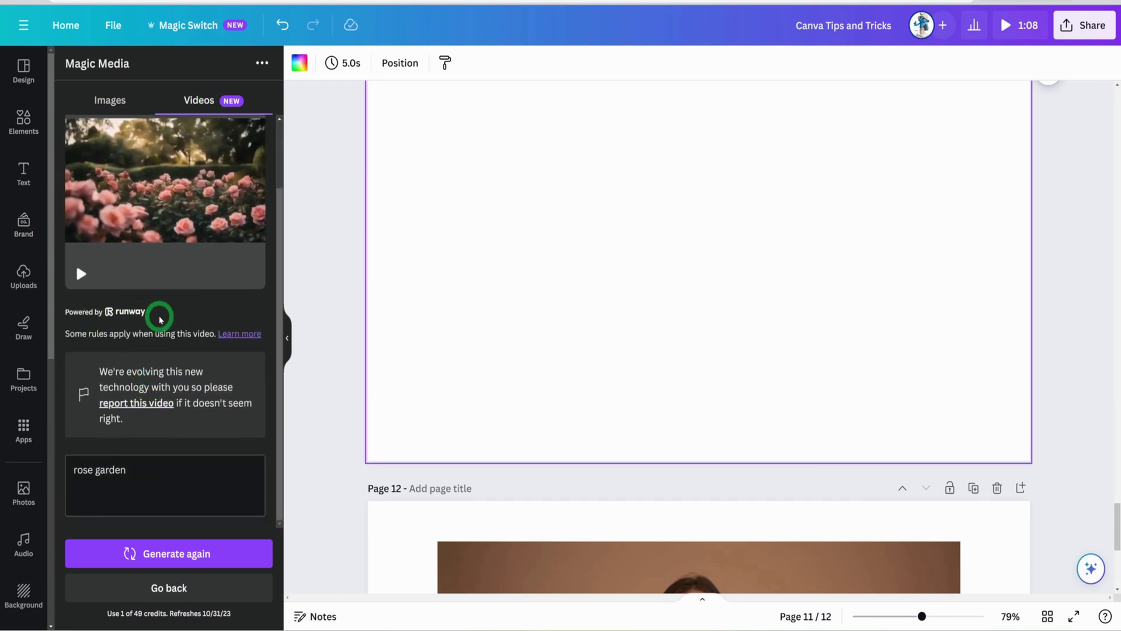
{"action": "left_click_drag", "start_coordinate": [175, 465], "coordinate": [9, 451]}
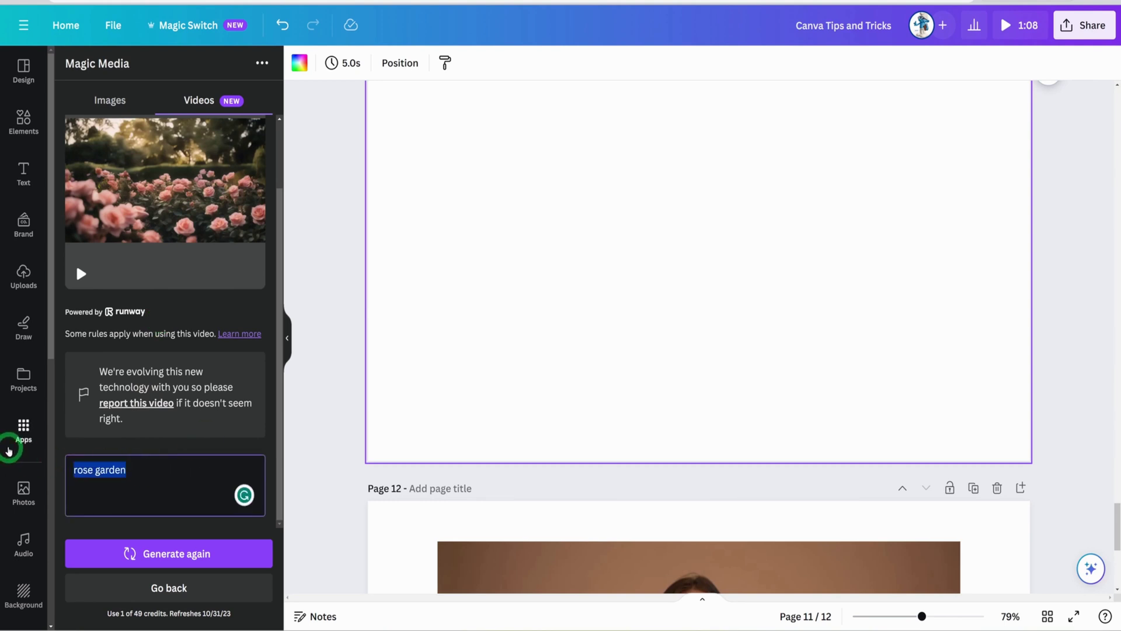
{"action": "key", "text": "BackSpace"}
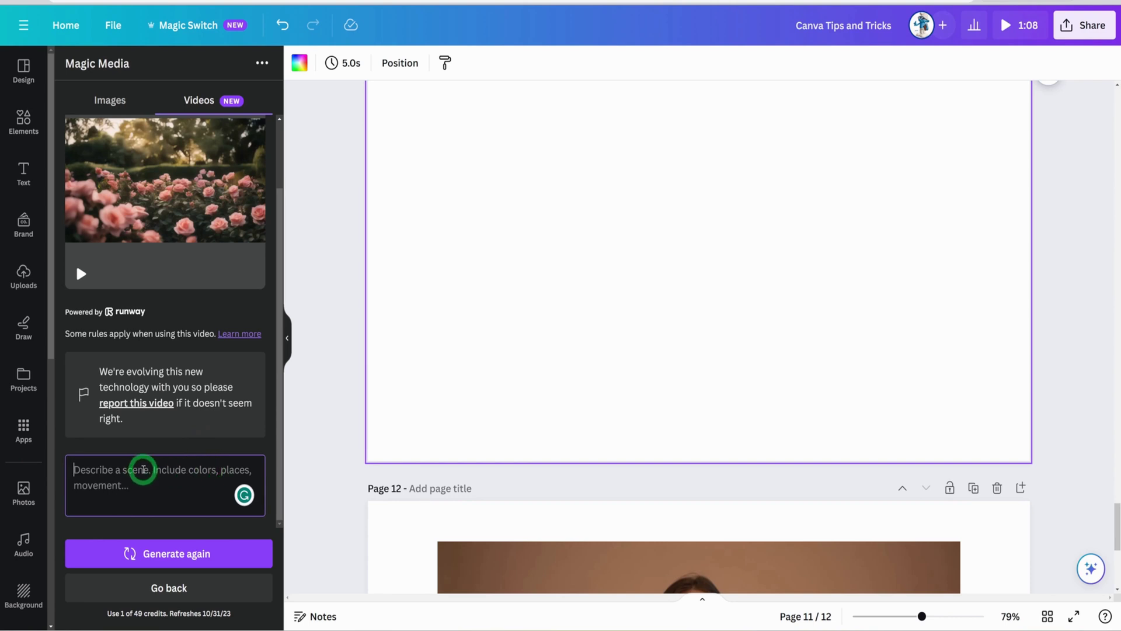
{"action": "type", "text": "ocean view"}
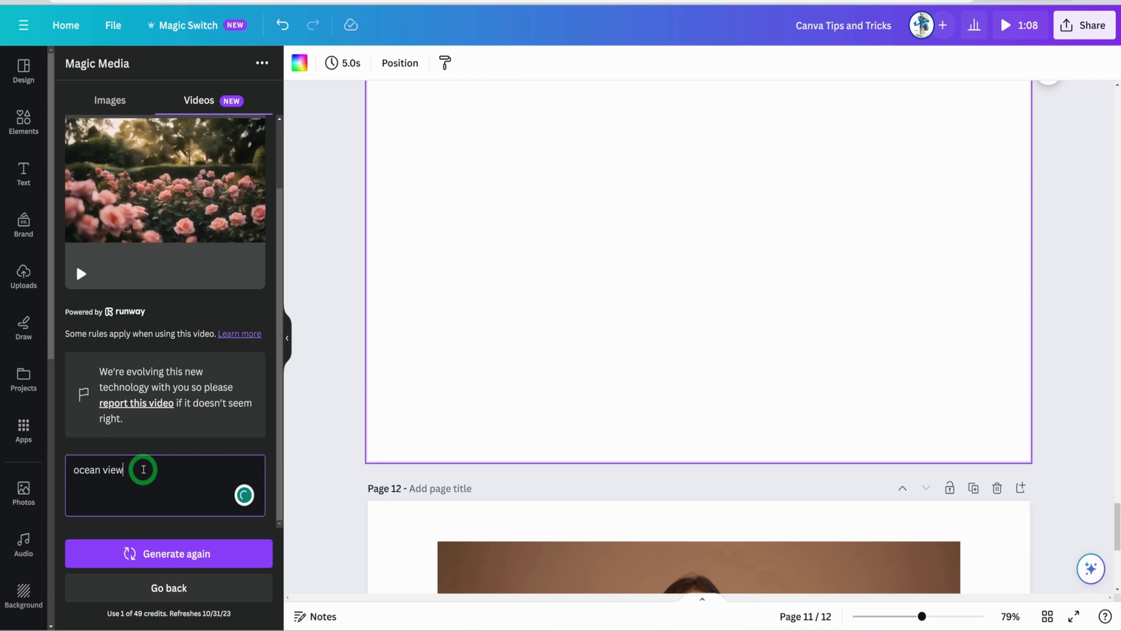
{"action": "left_click", "coordinate": [152, 553]}
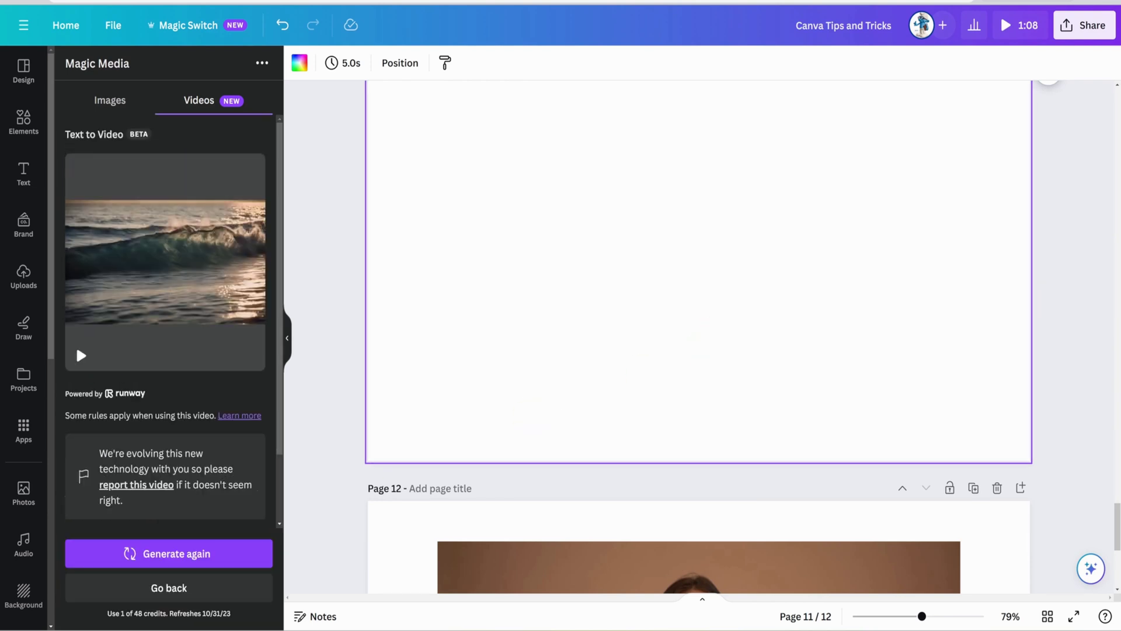
- Add the generated ocean clip to page 11 and play it
{"action": "left_click", "coordinate": [128, 262]}
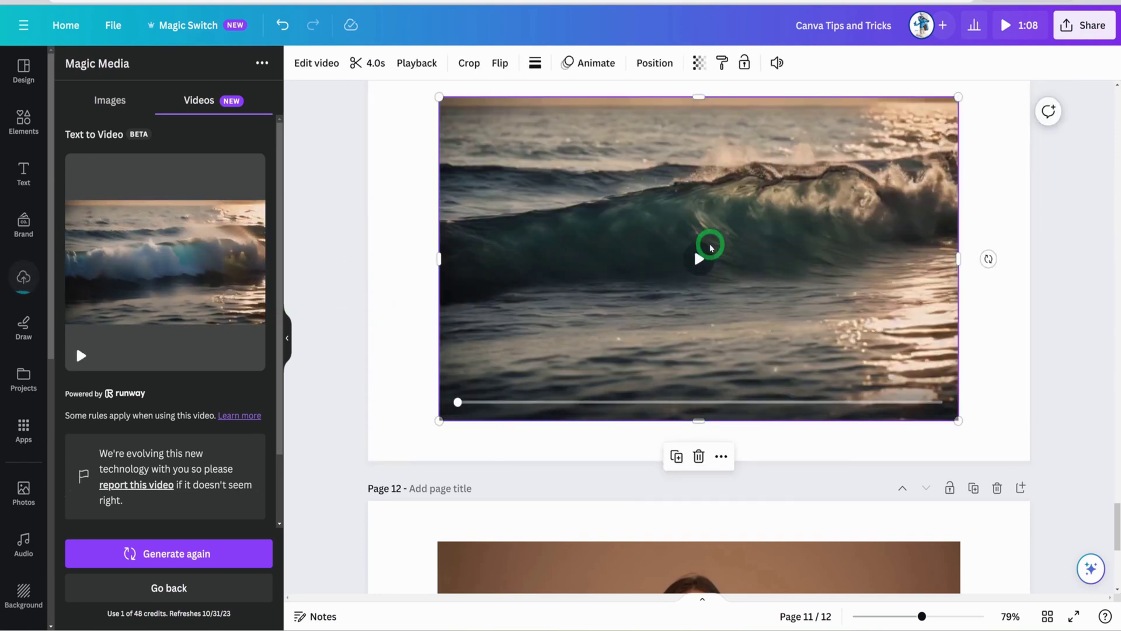
{"action": "left_click", "coordinate": [711, 248]}
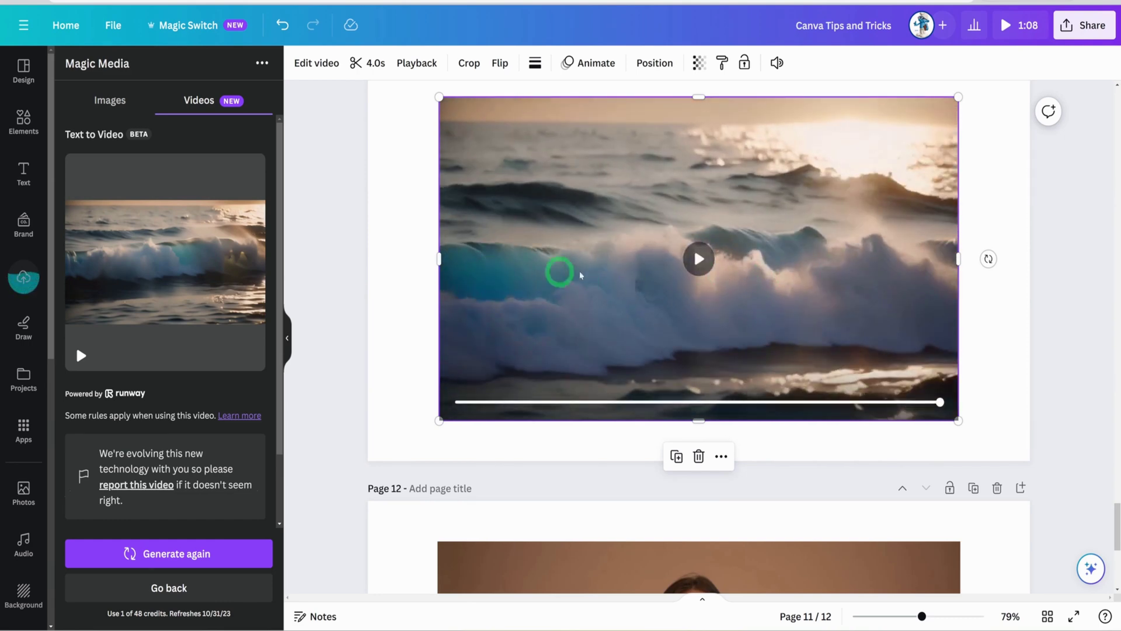
{"action": "left_click", "coordinate": [699, 259]}
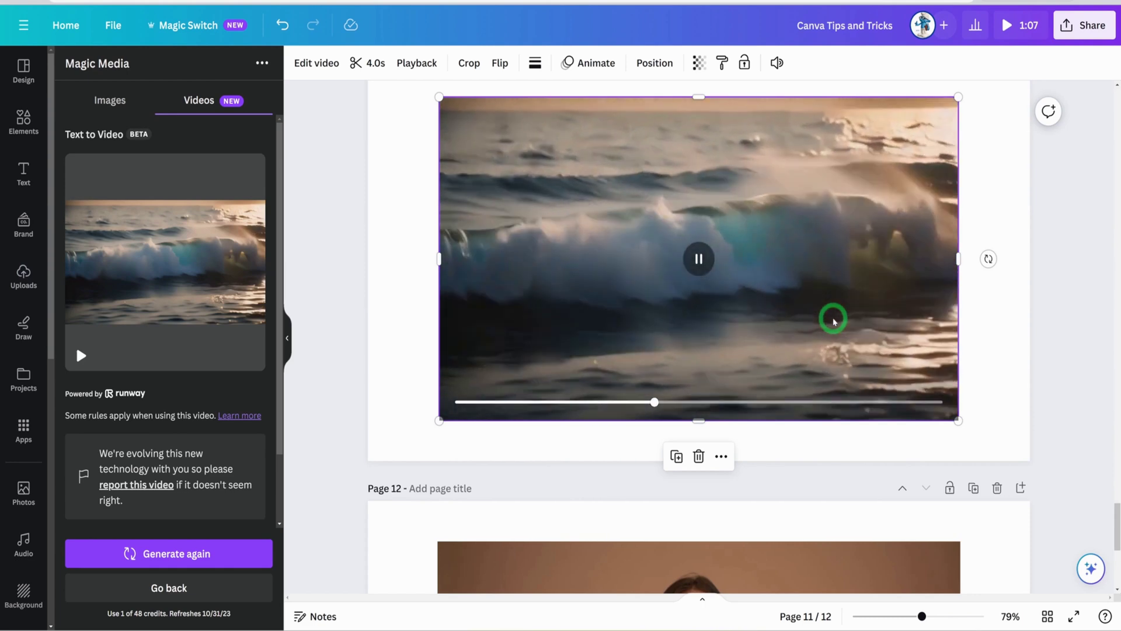
- Remove the background from the page 12 video of the woman in the orange shirt and play it
{"action": "scroll", "coordinate": [839, 327], "scroll_direction": "down", "scroll_amount": 6}
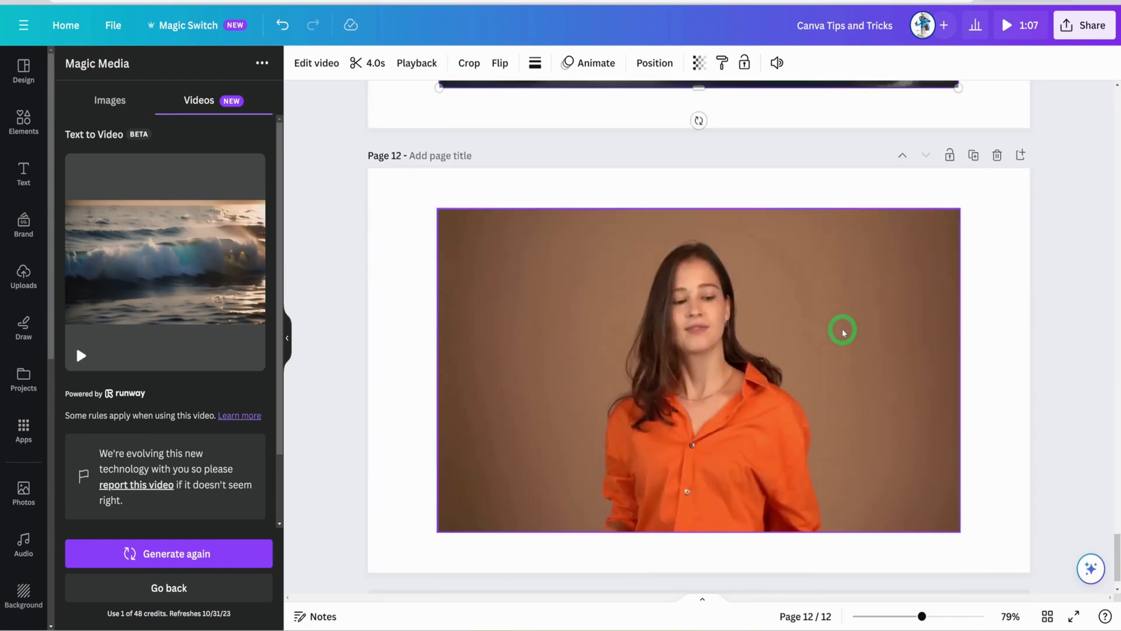
{"action": "left_click", "coordinate": [780, 337]}
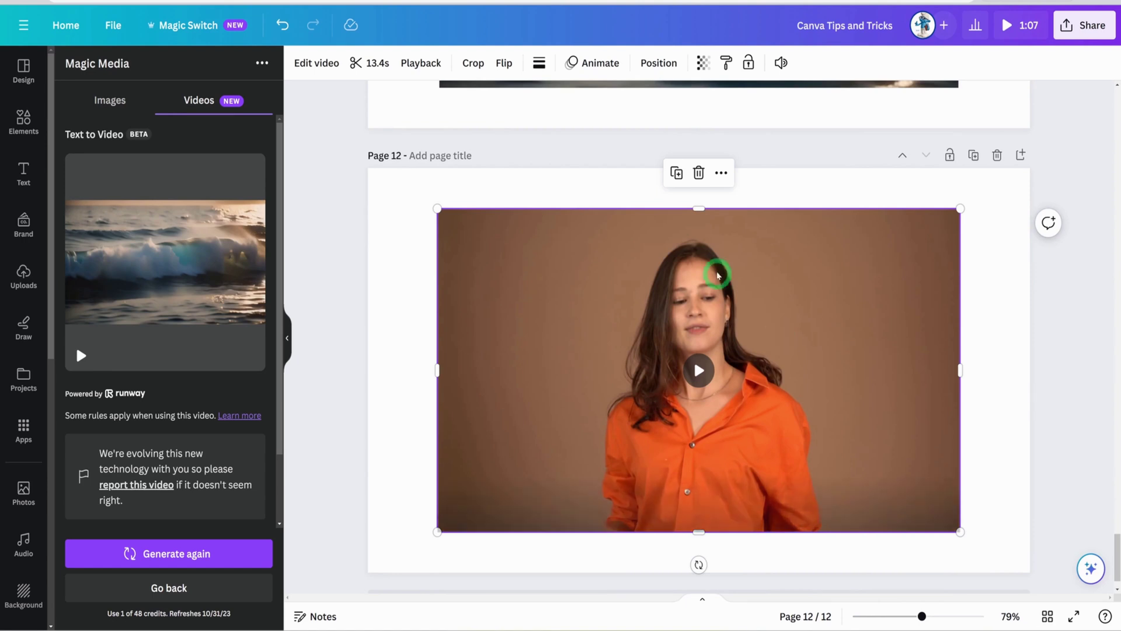
{"action": "left_click", "coordinate": [318, 63]}
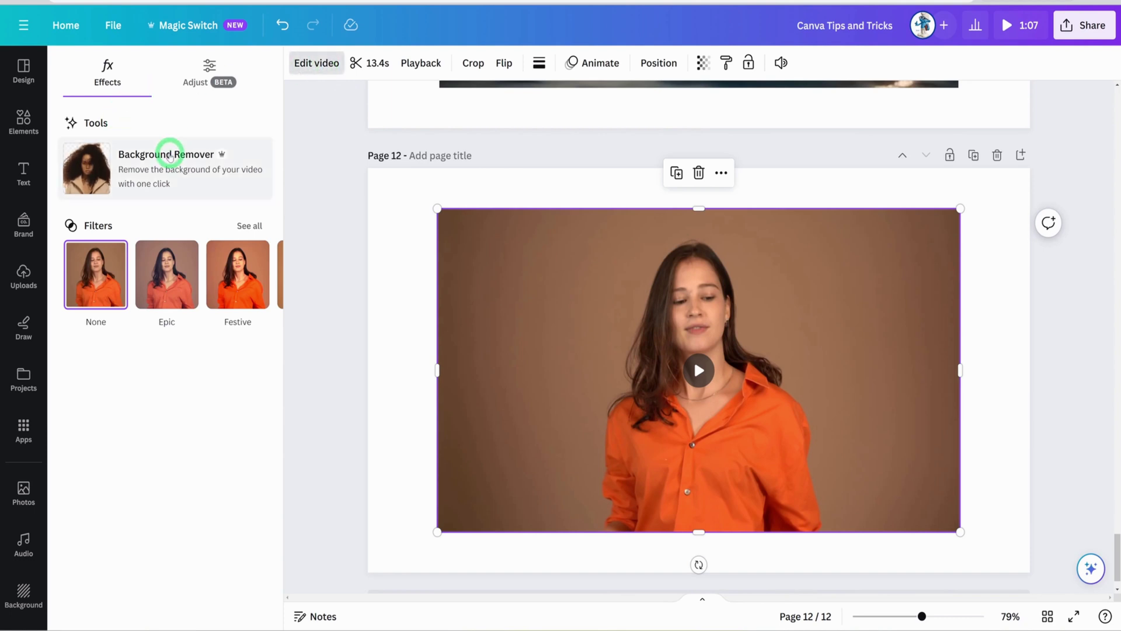
{"action": "left_click", "coordinate": [167, 150]}
{"action": "left_click", "coordinate": [698, 370]}
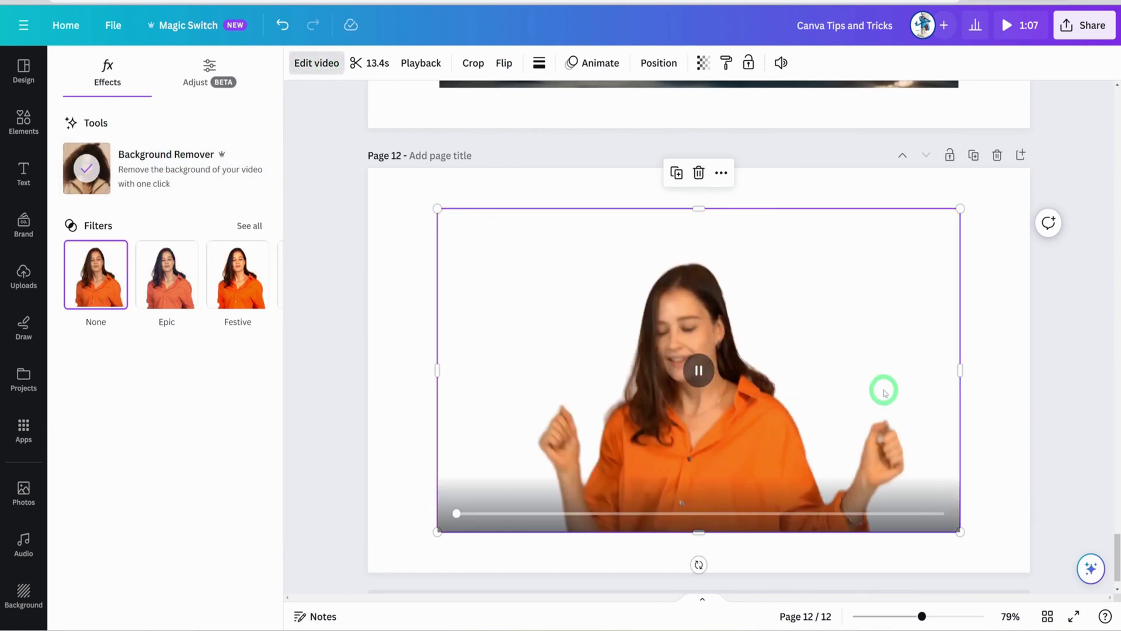